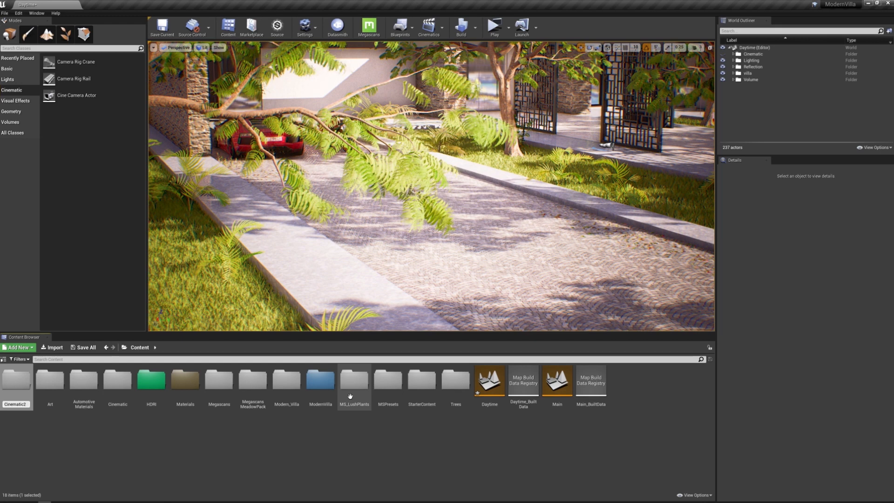
key("Return")
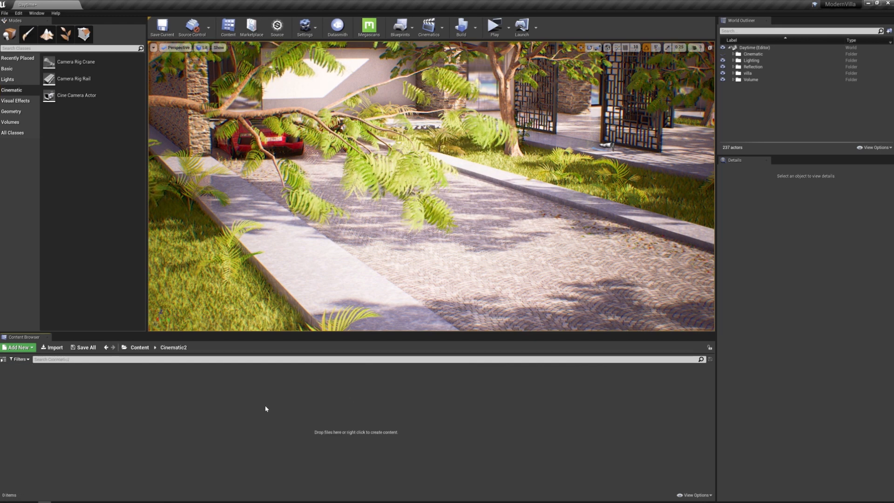
Name the new content folder Cinematic2 and create a level sequence Arch-Viz2_Animation inside it
left_click(429, 27)
left_click(461, 49)
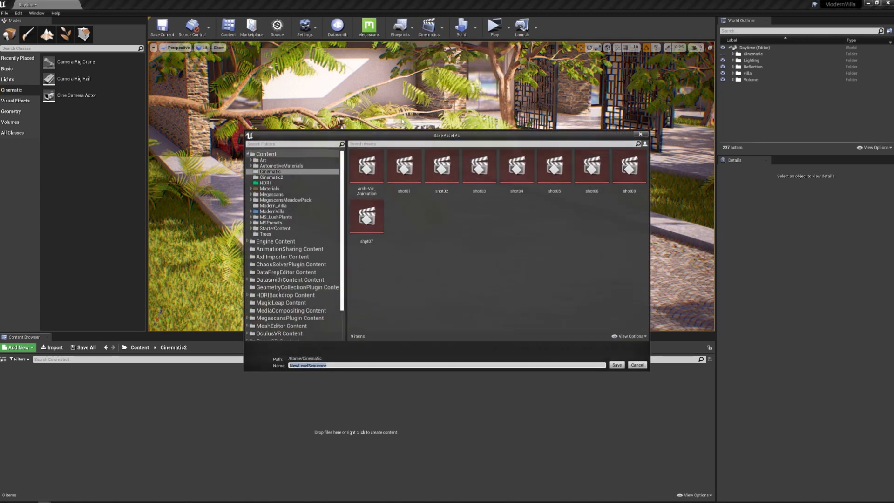
left_click(271, 177)
type("Arch-Viz2_Animation")
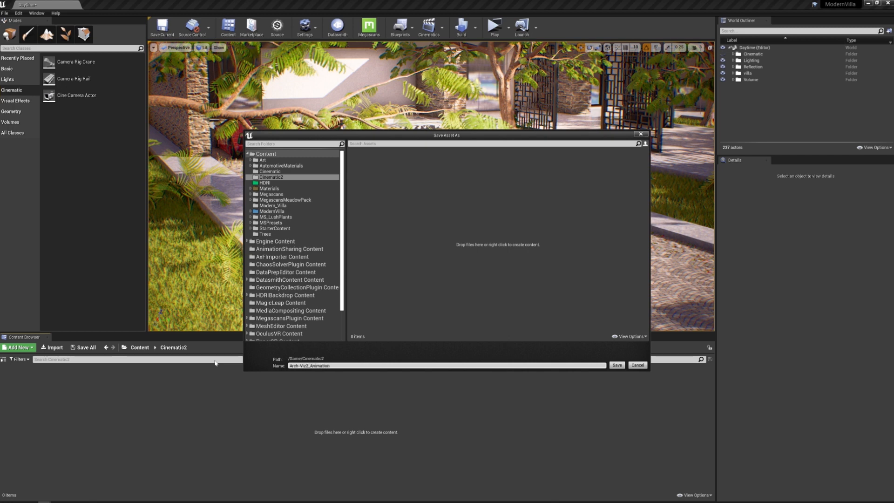
key("Return")
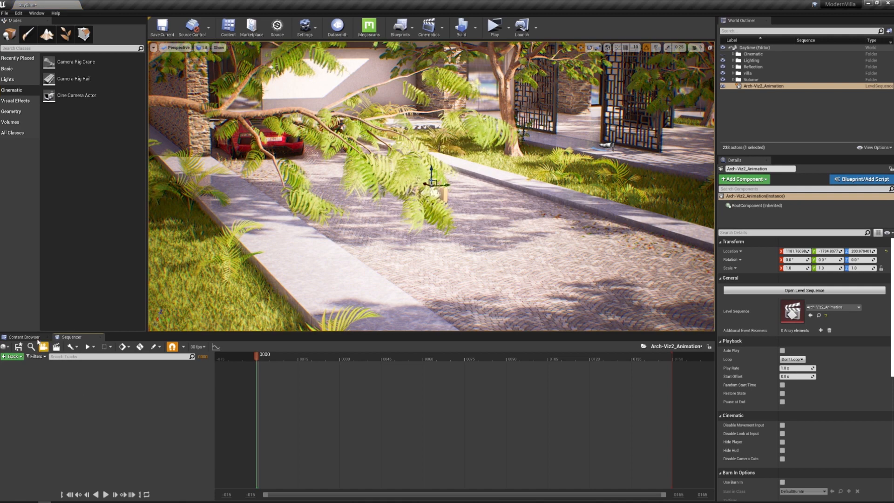
left_click(38, 337)
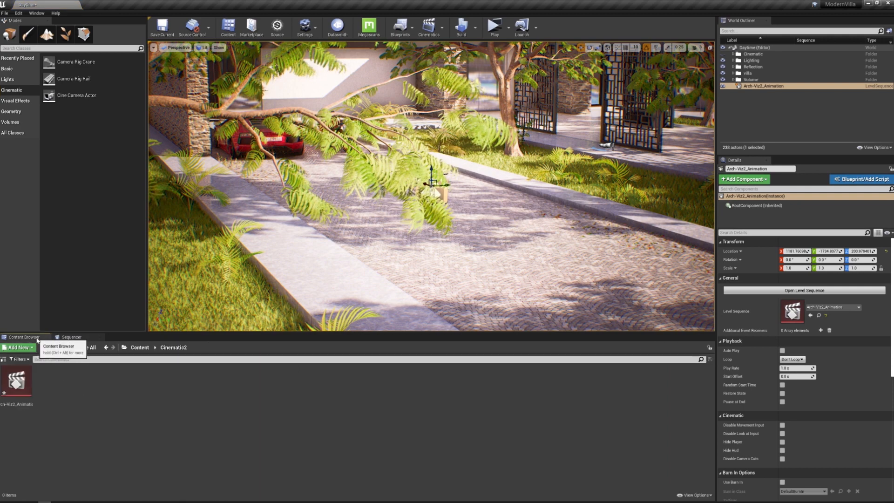
left_click(71, 337)
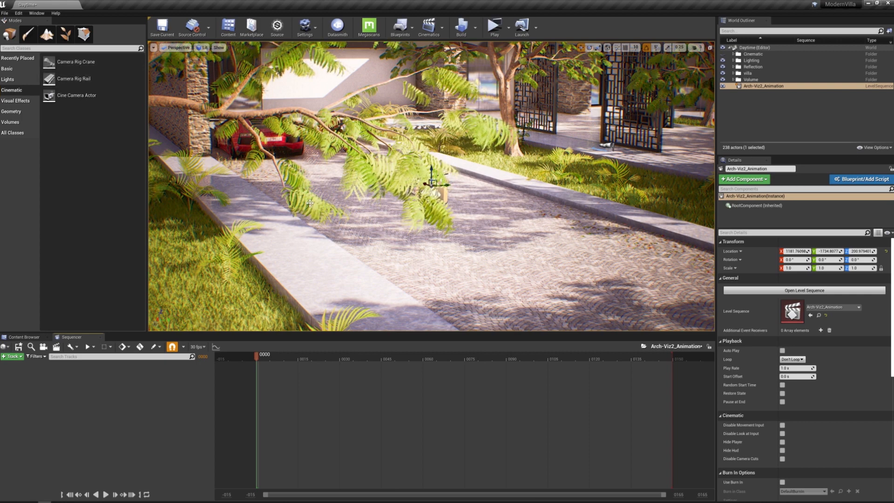
Place a Camera Rig Crane on the paved walkway outside the villa
right_click_drag(309, 203, 233, 205)
key("s")
key("a")
left_click_drag(75, 62, 268, 254)
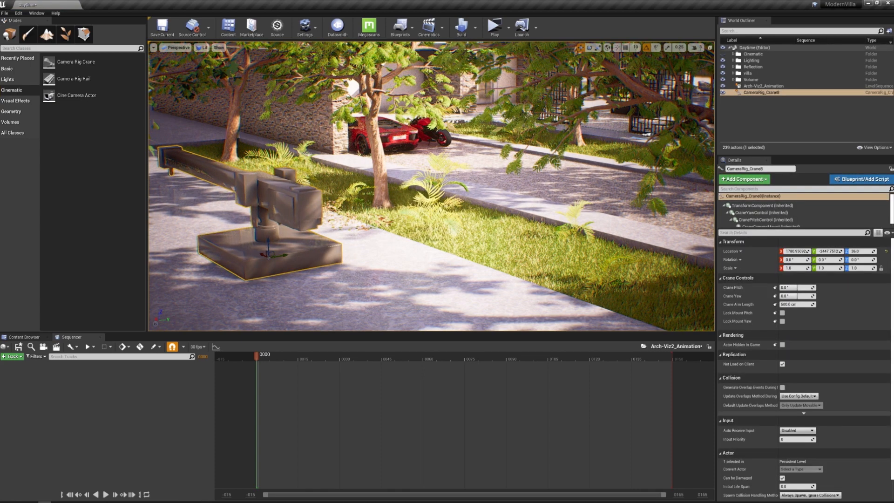
Rotate the crane rig to about 130° around its vertical axis
right_click_drag(269, 255, 260, 255)
key("e")
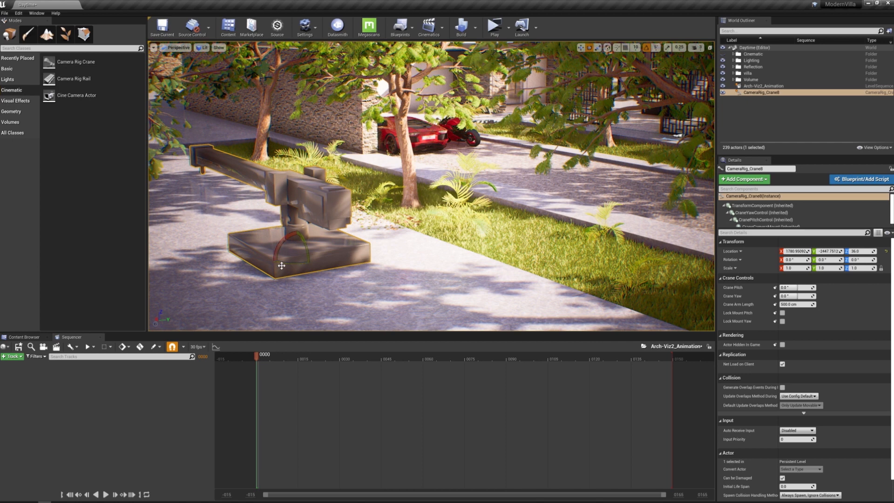
left_click_drag(278, 254, 340, 260)
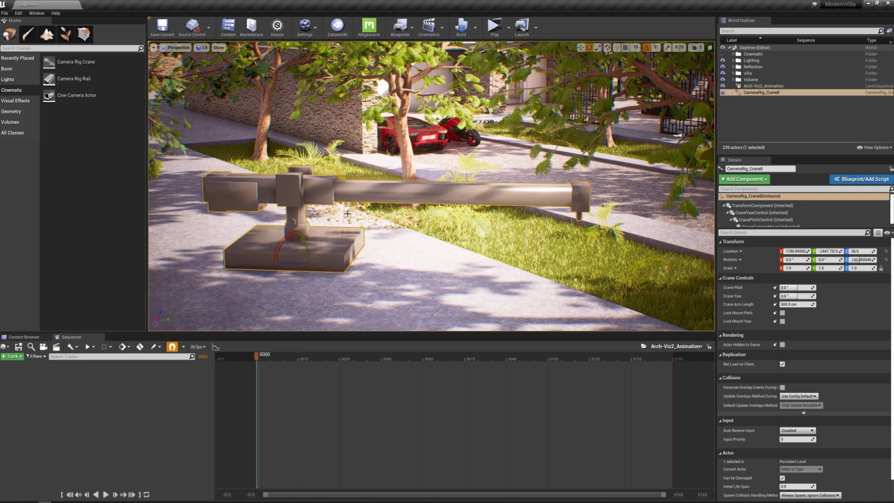
Try out the crane arm's pitch and reset Crane Pitch to 0°
mouse_move(794, 288)
left_mouse_down()
mouse_move(783, 288)
mouse_move(805, 289)
left_mouse_up()
left_click(805, 289)
type("0")
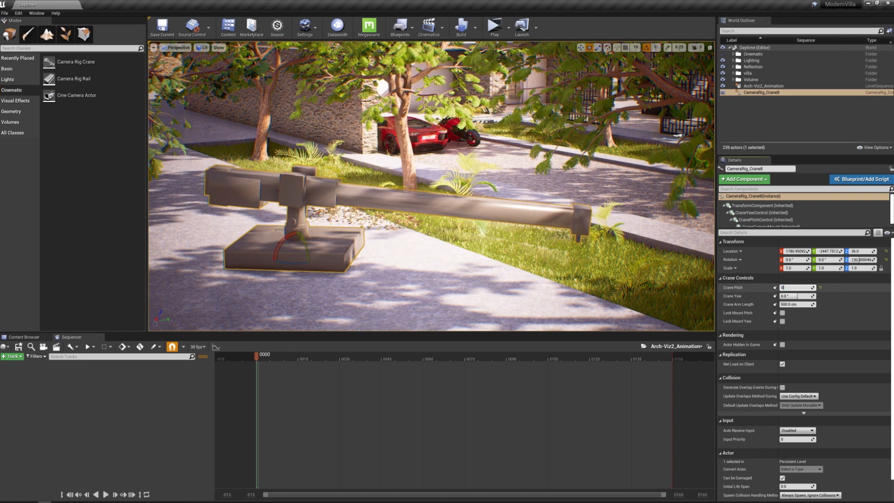
key("Return")
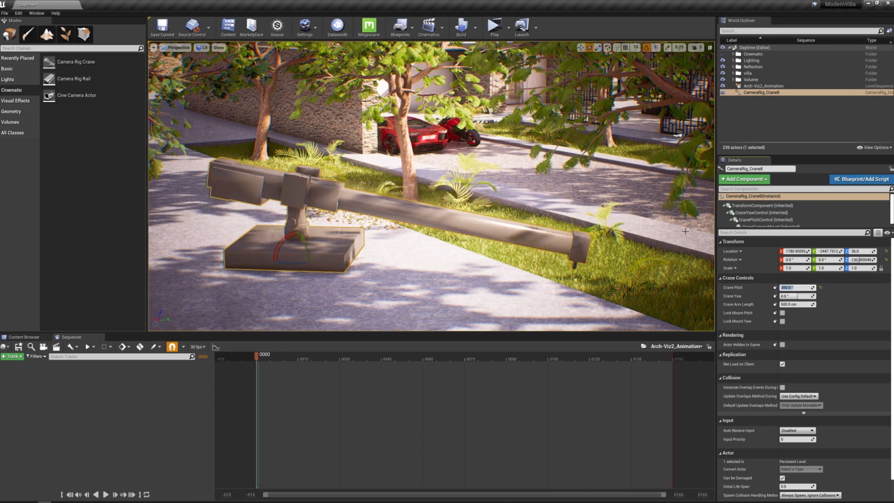
type("0")
key("Return")
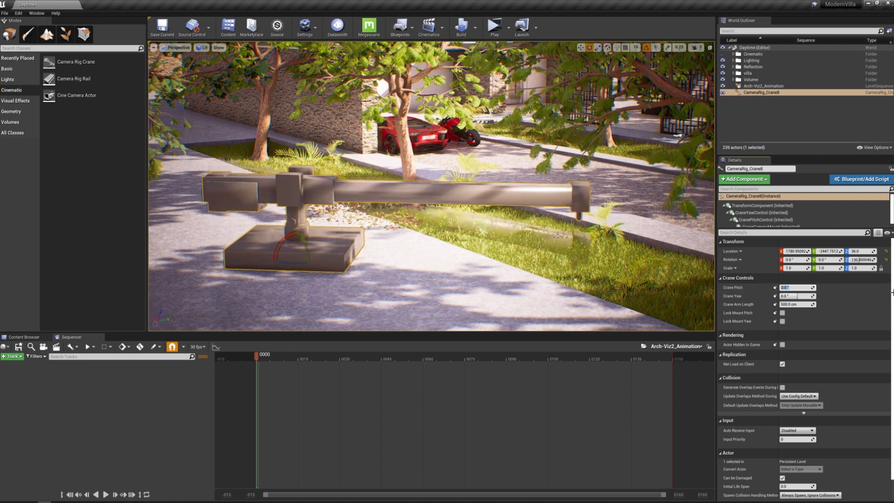
Try out the crane arm's yaw and reset Crane Yaw to 0°
mouse_move(797, 296)
left_mouse_down()
mouse_move(769, 296)
mouse_move(806, 297)
left_mouse_up()
left_click(805, 296)
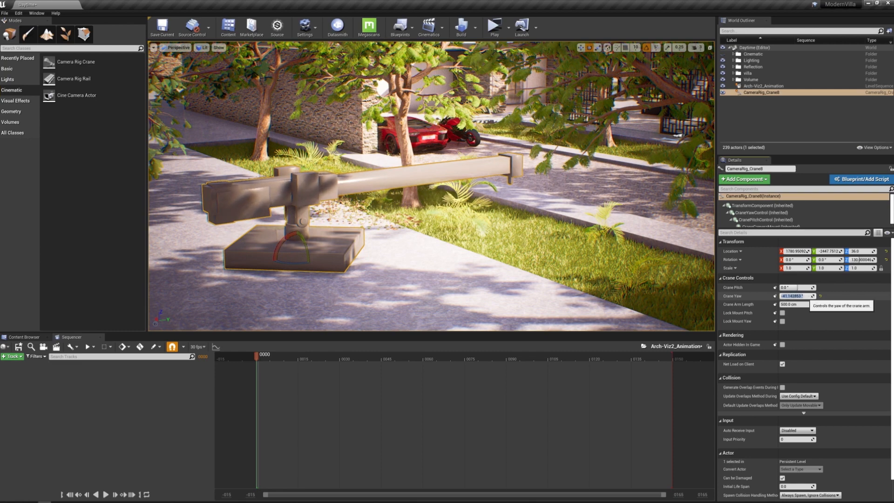
key("Return")
Place a Cine Camera Actor on the pavement in front of the crane rig
mouse_move(431, 186)
right_mouse_down()
mouse_move(432, 280)
mouse_move(439, 200)
mouse_move(420, 181)
right_mouse_up()
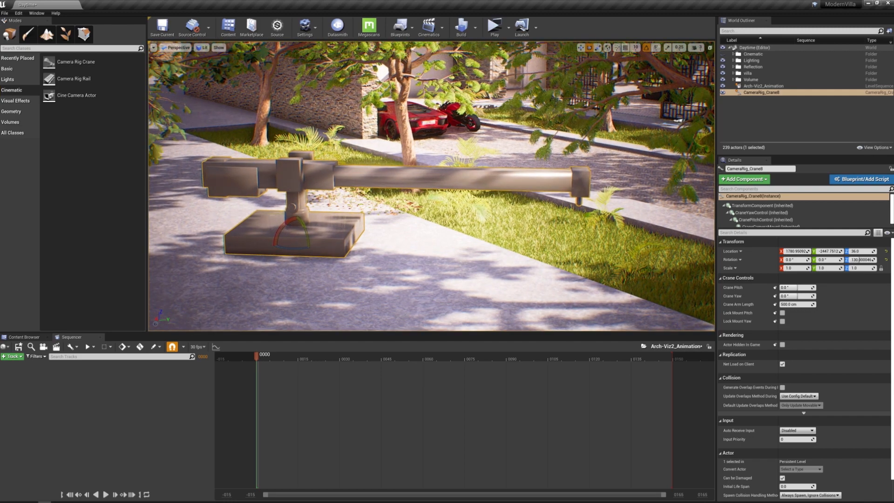
right_click_drag(431, 186, 439, 213)
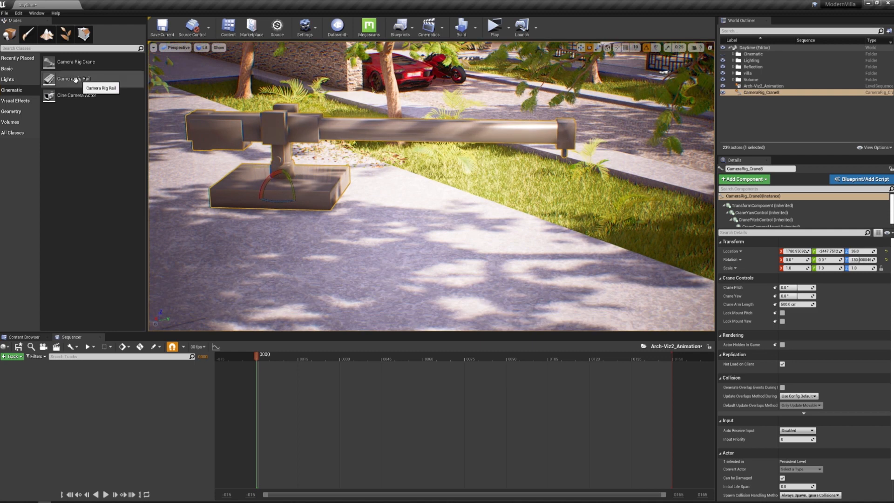
left_click_drag(71, 96, 382, 260)
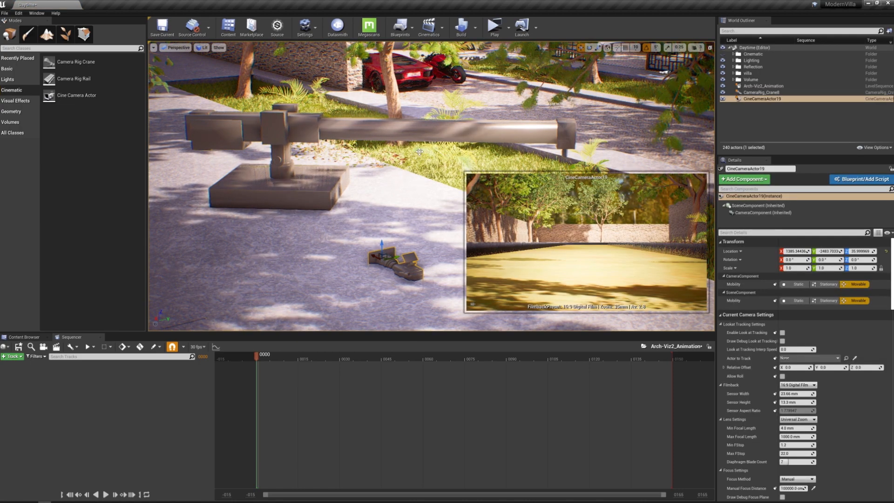
Scale the crane rig uniformly to 0.7
left_click(412, 133)
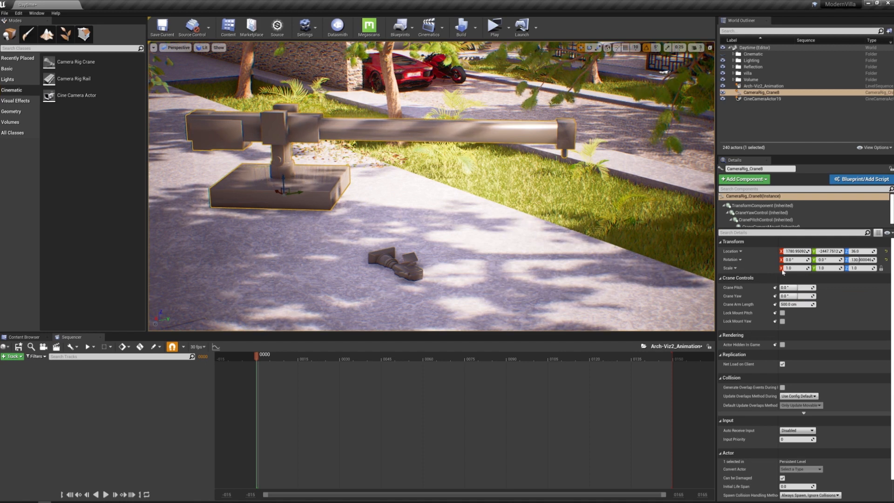
left_click(789, 268)
key("BackSpace")
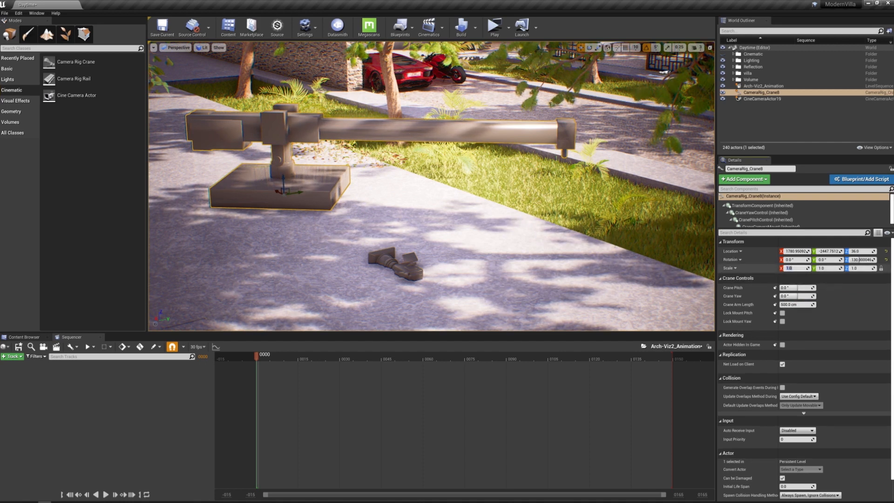
type(".7")
key("Return")
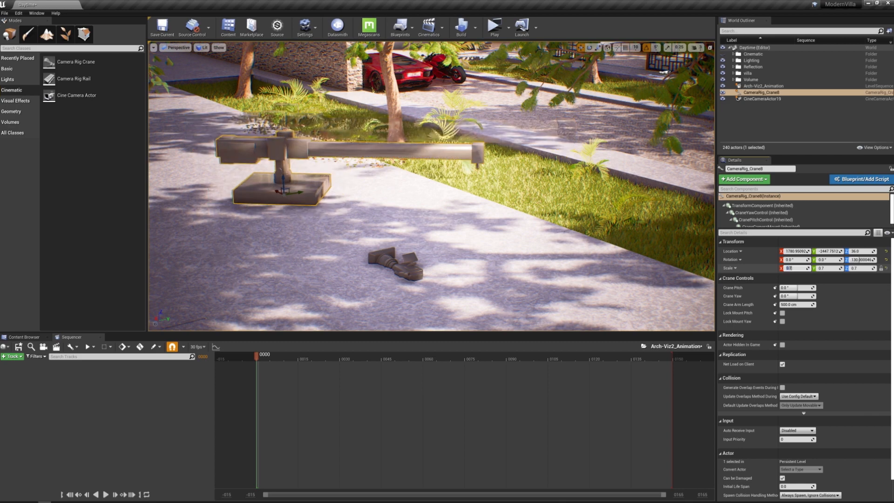
Shift the cine camera slightly across the pavement near the crane rig
left_click(396, 258)
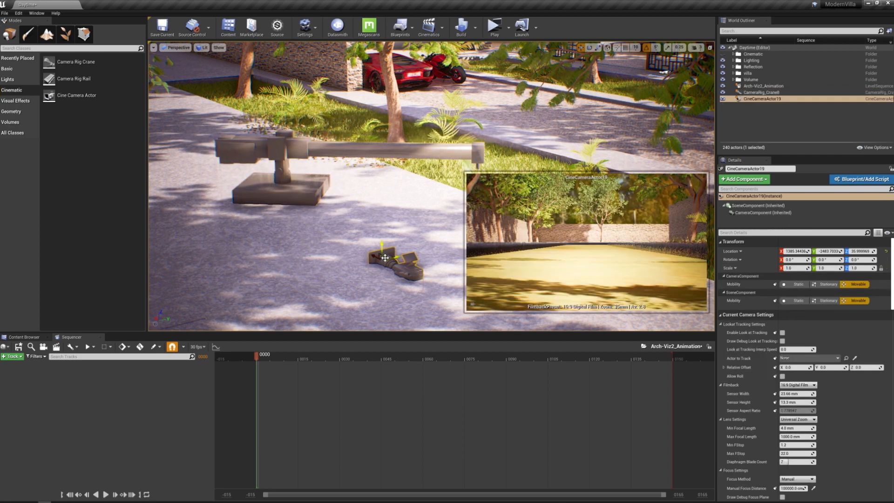
left_click_drag(385, 258, 440, 256)
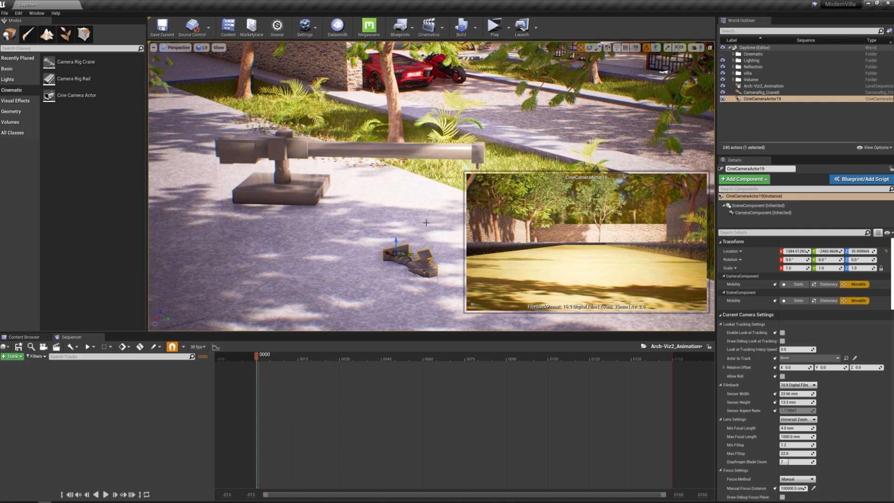
right_click_drag(354, 224, 395, 229)
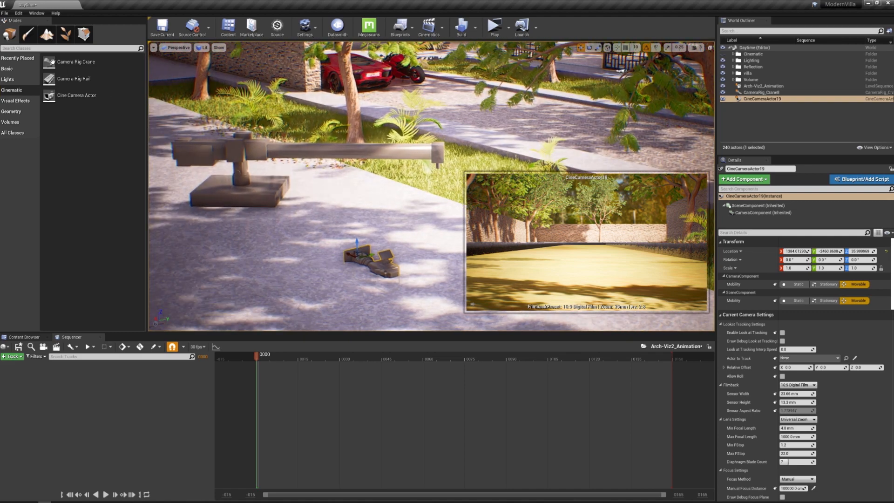
Find the Look and Feel settings in the Editor Preferences and disable Preview Selected Cameras
left_click(18, 13)
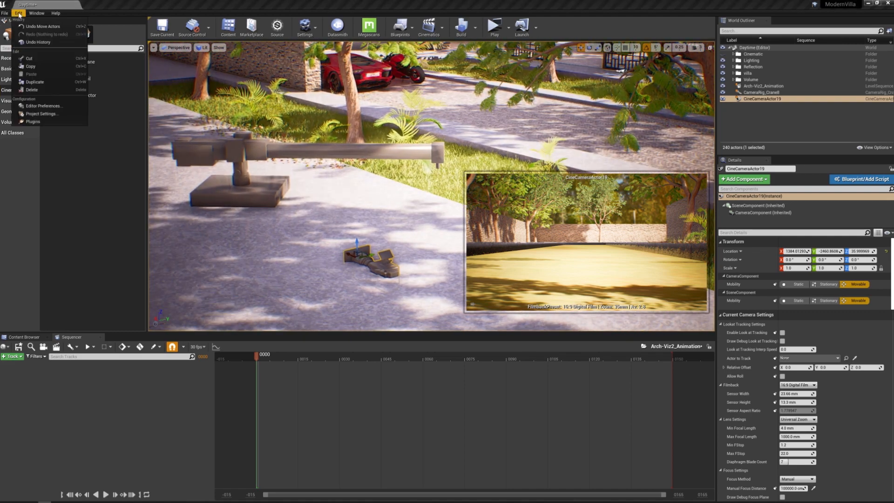
left_click(54, 107)
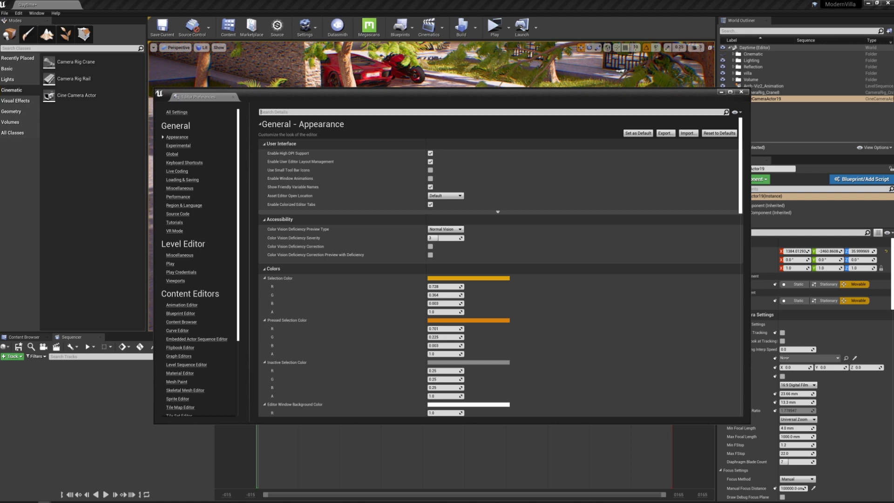
type("look")
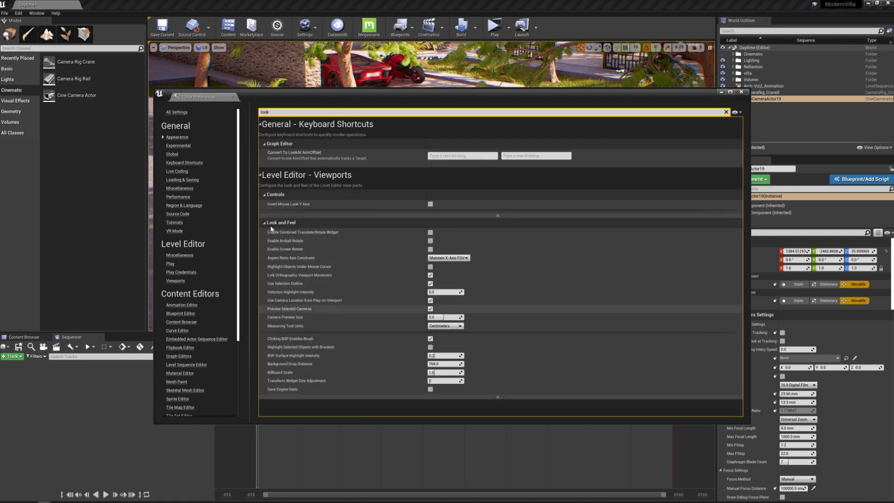
left_click(430, 309)
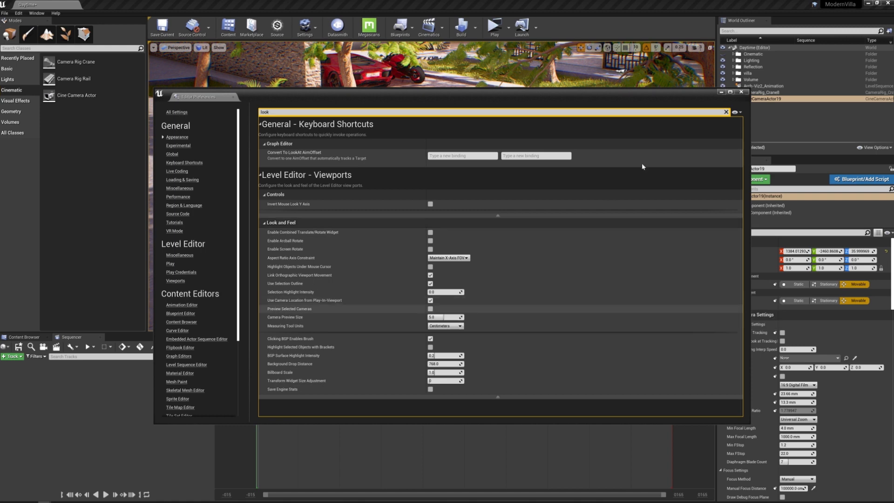
left_click(742, 92)
Attach CineCameraActor19 to the crane rig and raise the crane arm by adjusting its Crane Pitch
scroll(431, 185, "up", 3)
right_click_drag(431, 186, 404, 216)
right_click_drag(504, 190, 499, 172)
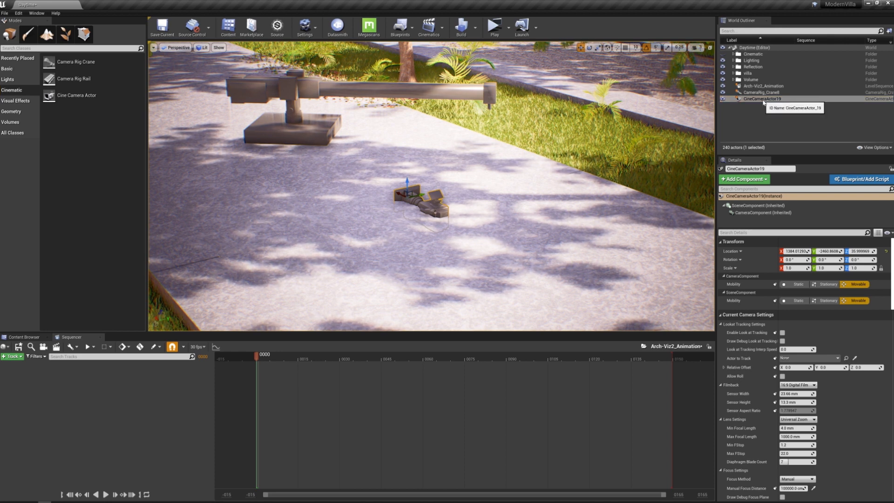
left_click_drag(764, 101, 763, 98)
left_click(440, 92)
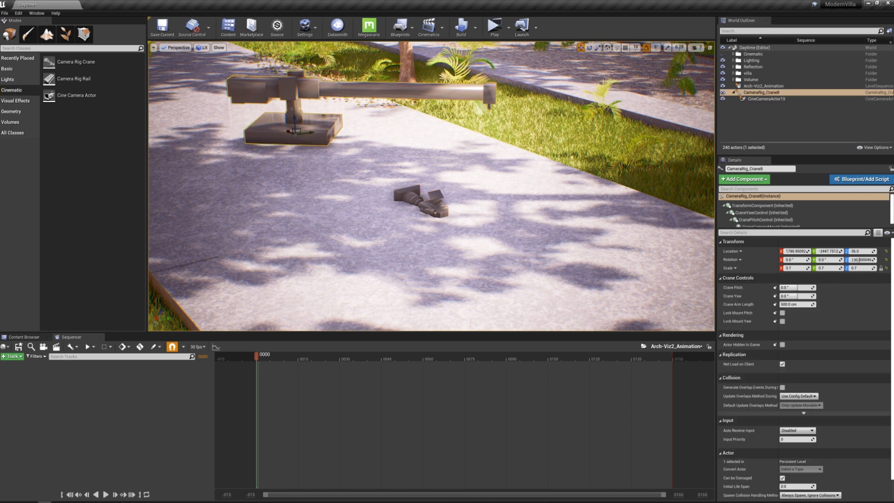
mouse_move(795, 287)
left_mouse_down()
mouse_move(787, 287)
mouse_move(798, 287)
left_mouse_up()
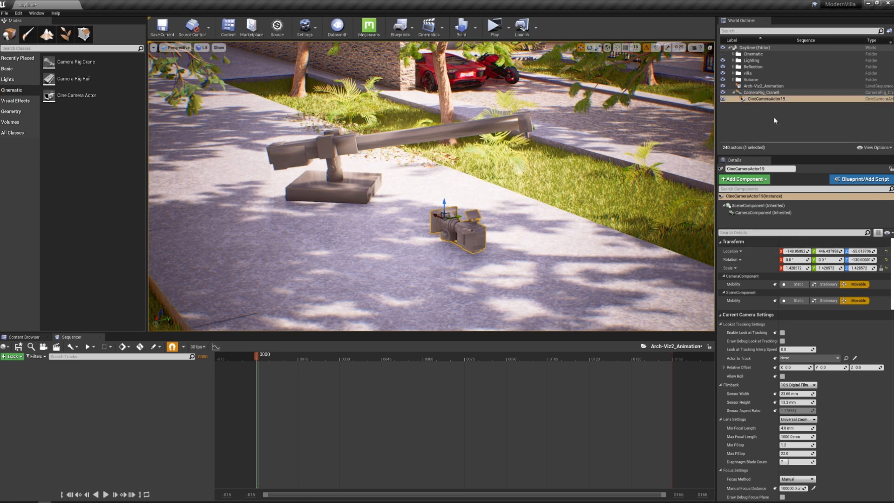
Reset the attached camera's location and rotation to their defaults so it sits on the crane mount
left_click(887, 252)
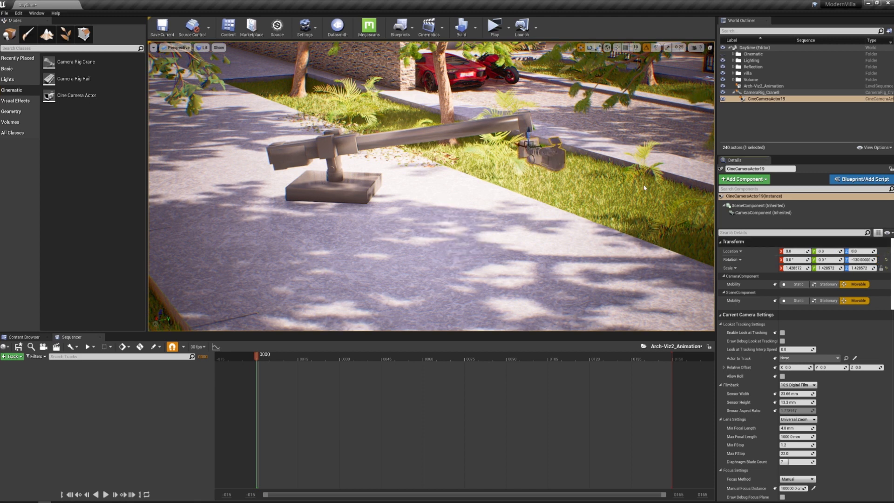
left_click(886, 260)
right_click_drag(289, 48, 266, 31)
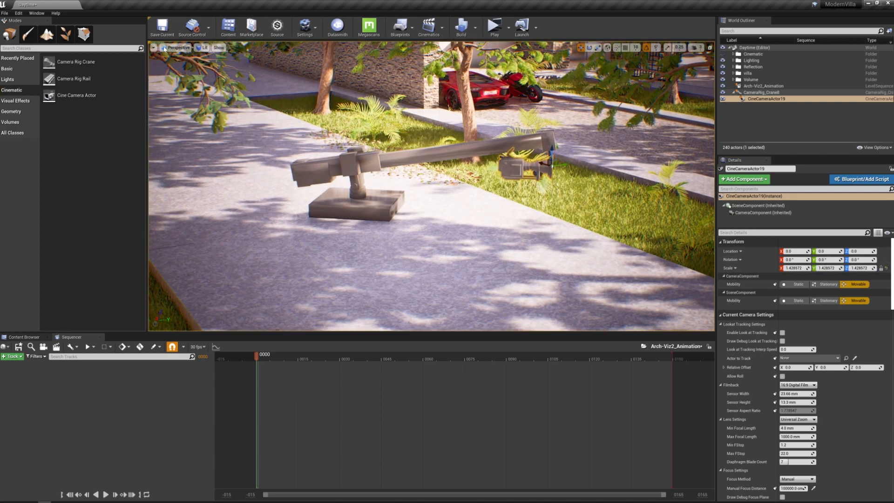
Restore the two-viewport layout, look through CineCameraActor19 in the cinematic viewport, and frame the crane in the default viewport
left_click(710, 47)
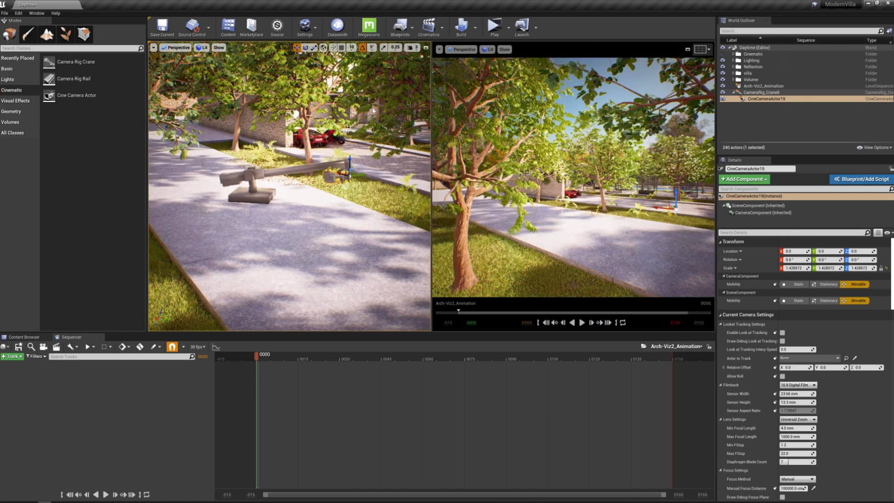
left_click(179, 48)
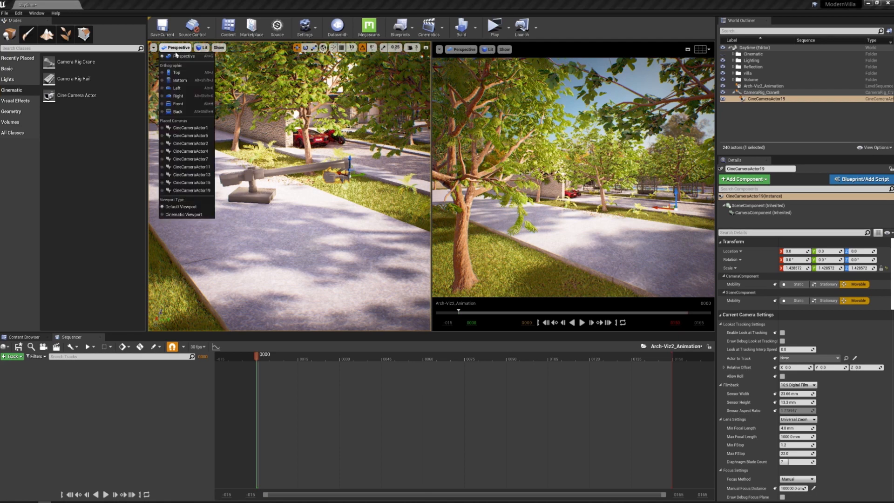
left_click(191, 190)
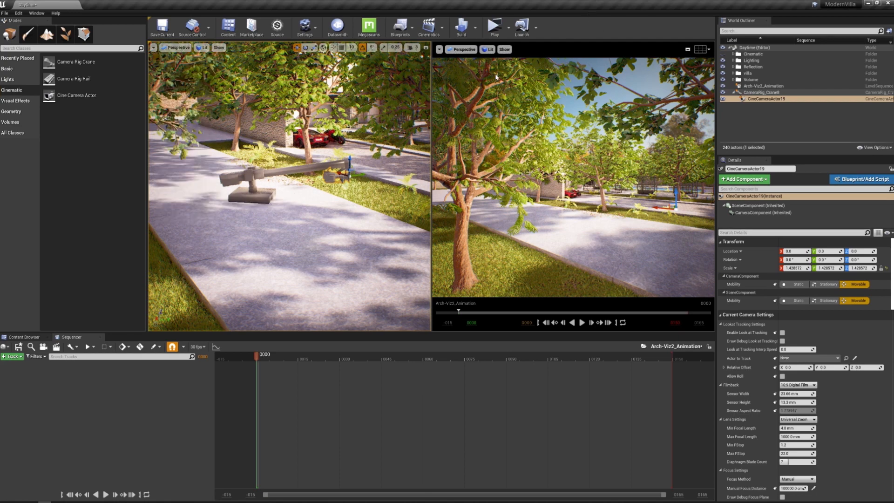
left_click(461, 49)
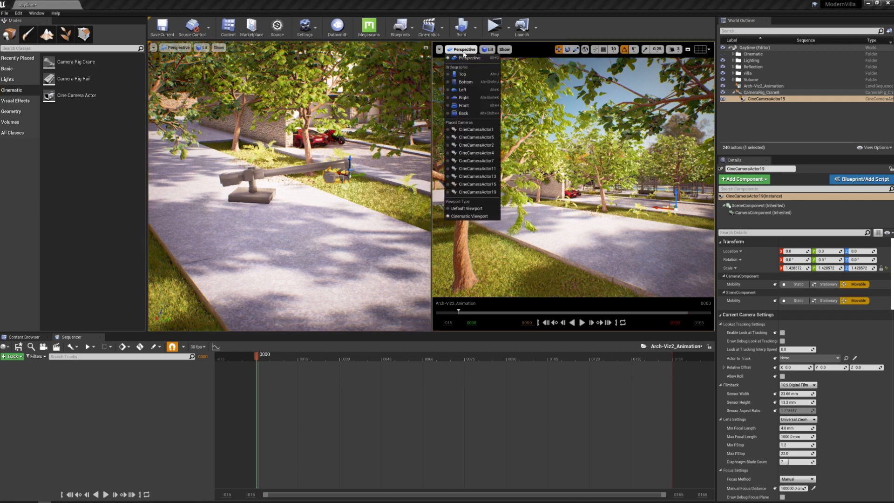
left_click(485, 192)
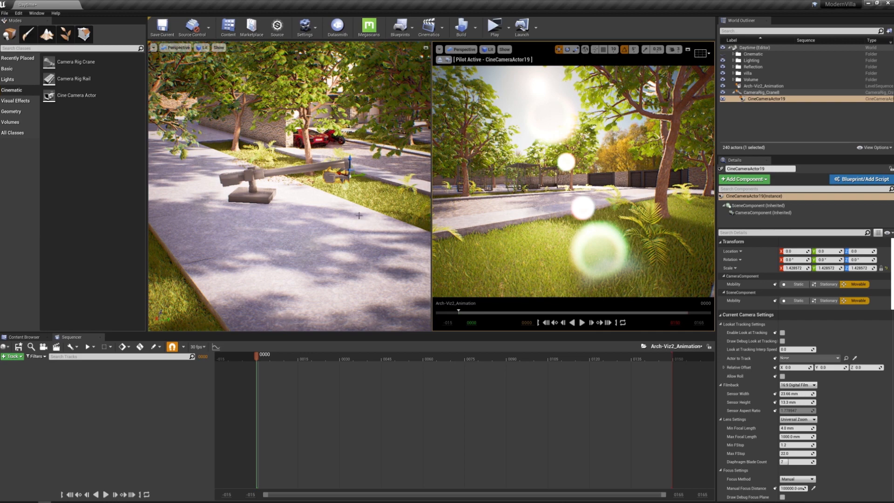
left_click(350, 176)
right_click_drag(350, 176, 335, 142)
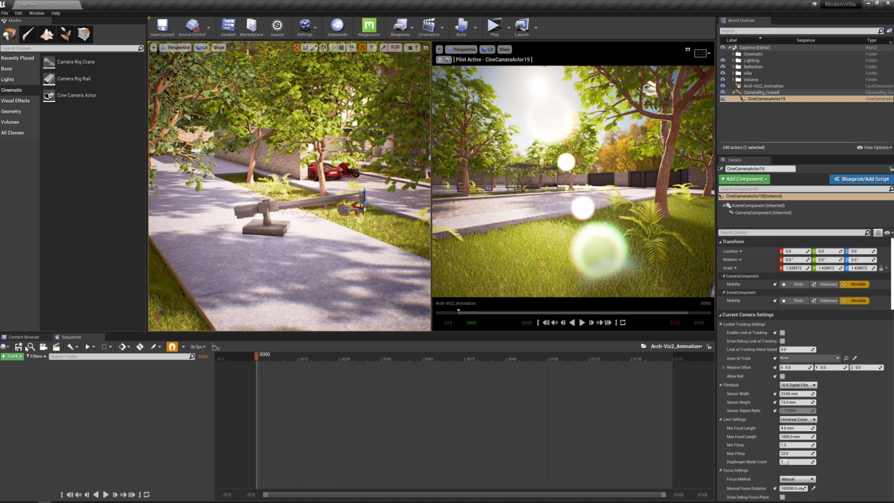
Create a level sequence named shot01 in the Cinematic2 content folder
left_click(38, 339)
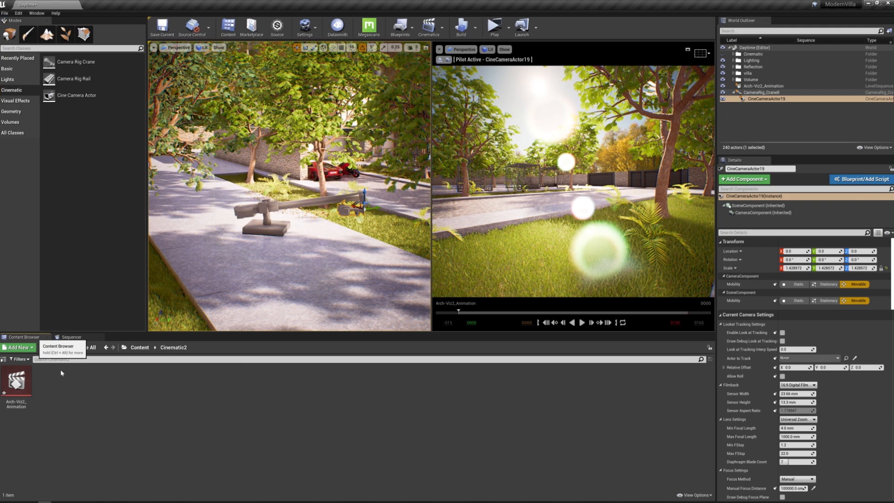
right_click(80, 410)
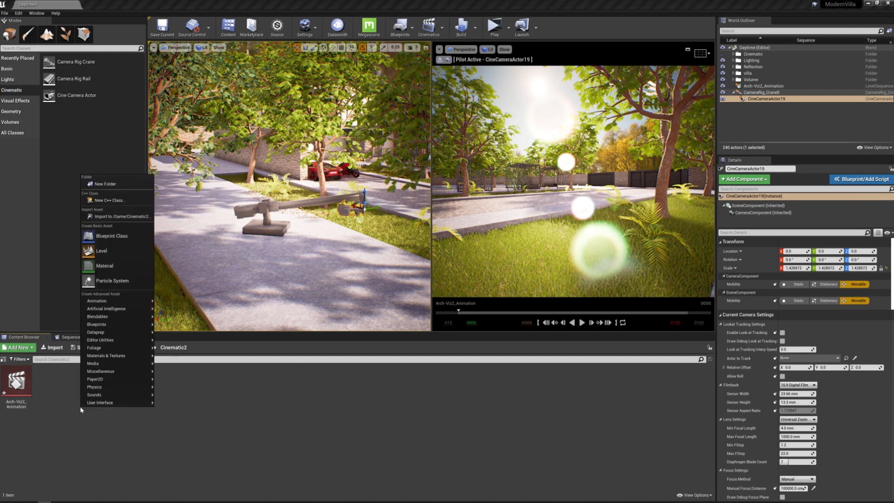
mouse_move(115, 310)
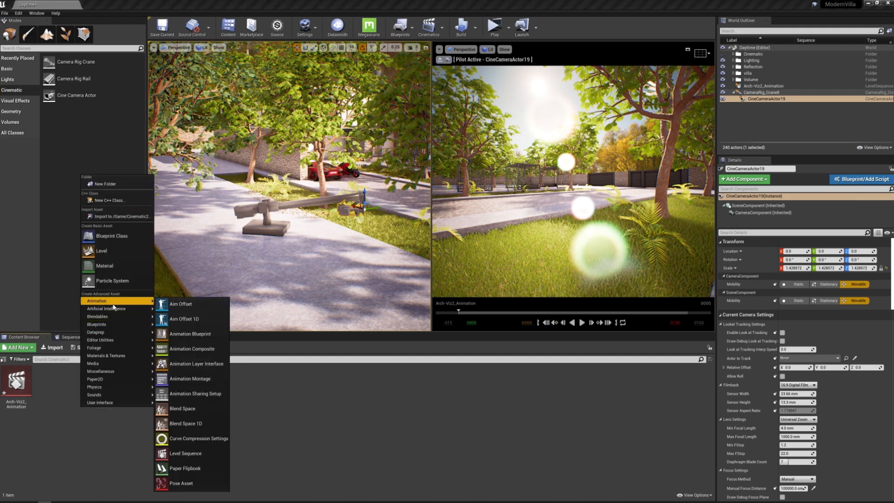
left_click(203, 448)
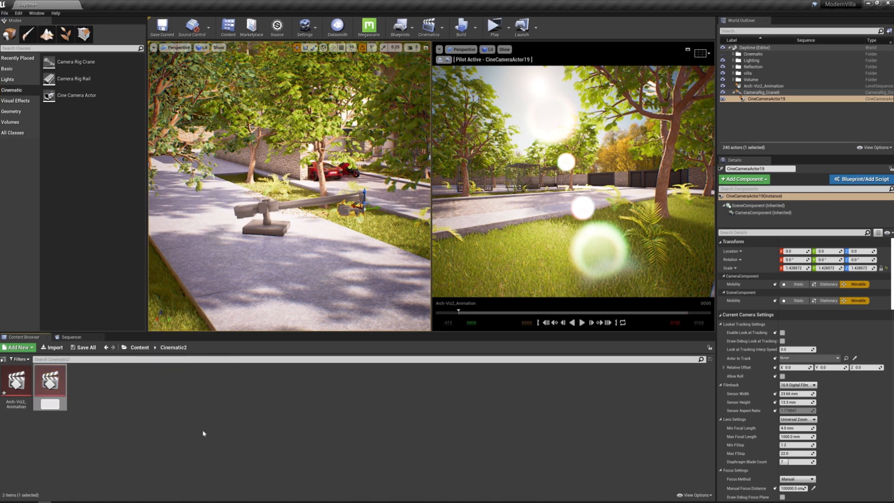
type("shot01")
key("Return")
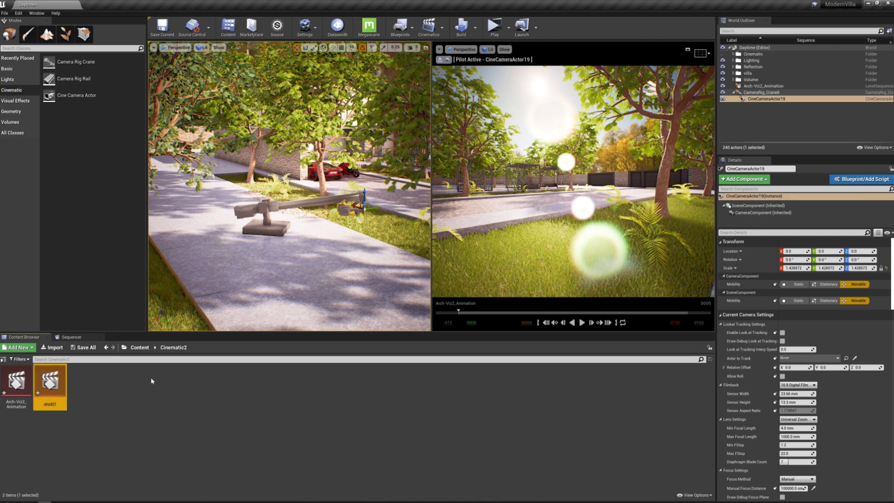
left_click(151, 394)
Create a second level sequence named shot02 beside shot01 in the Cinematic2 folder
right_click(117, 430)
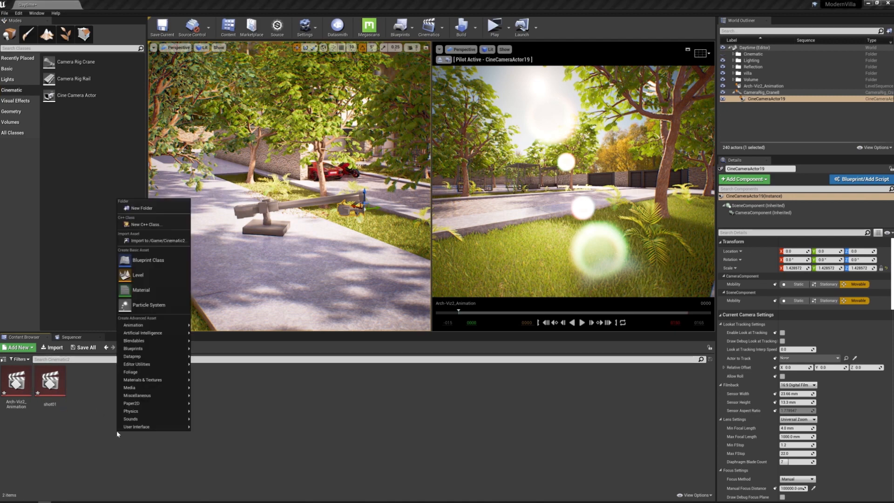
mouse_move(154, 327)
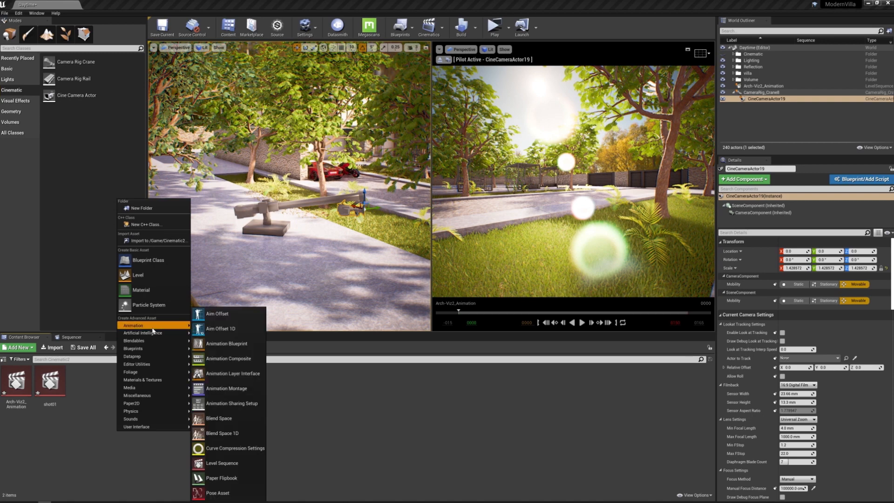
left_click(239, 463)
type("shot")
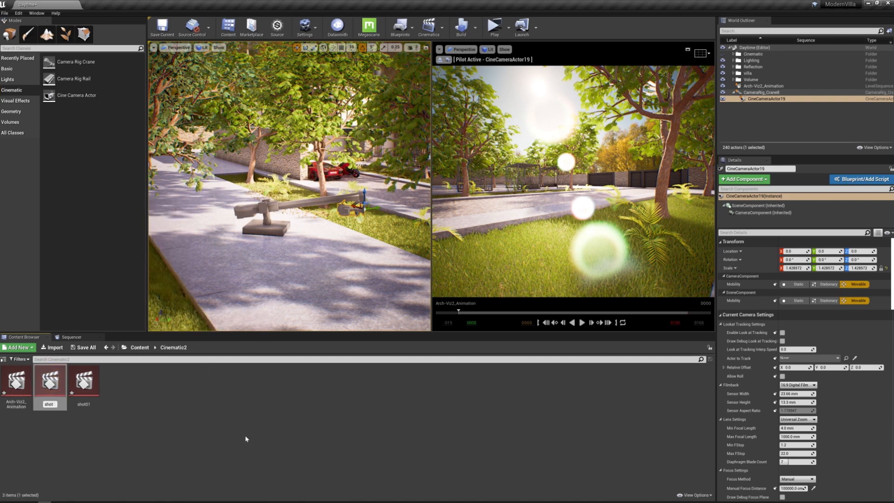
type("02")
key("Return")
left_click(249, 437)
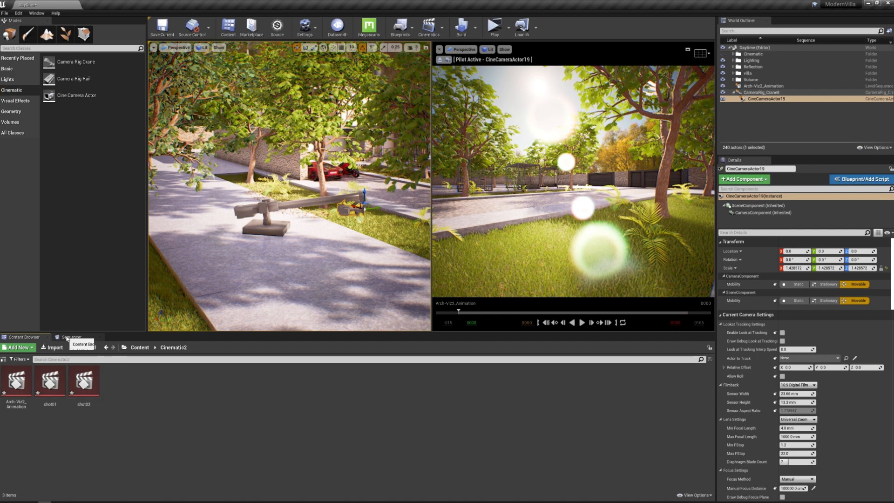
Add a Shot Track to the Arch-Viz2_Animation sequence and insert the Cinematic2 shot01 sequence in it
left_click(69, 337)
left_click(13, 356)
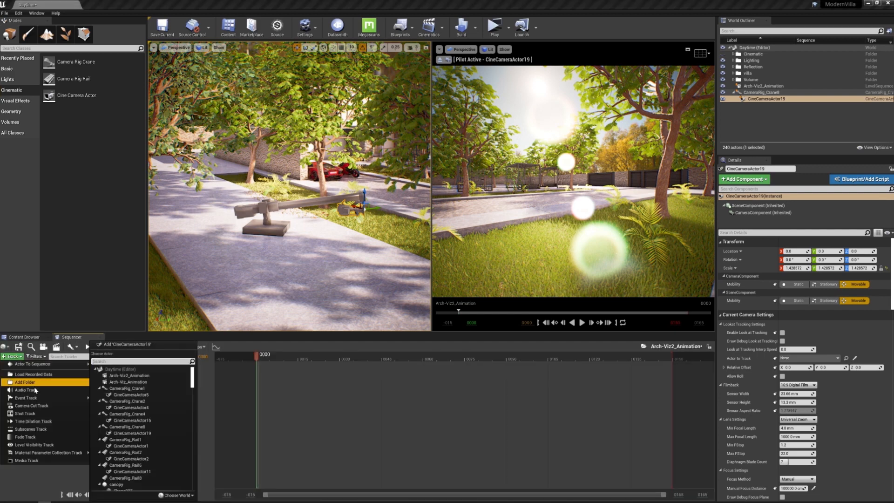
left_click(36, 414)
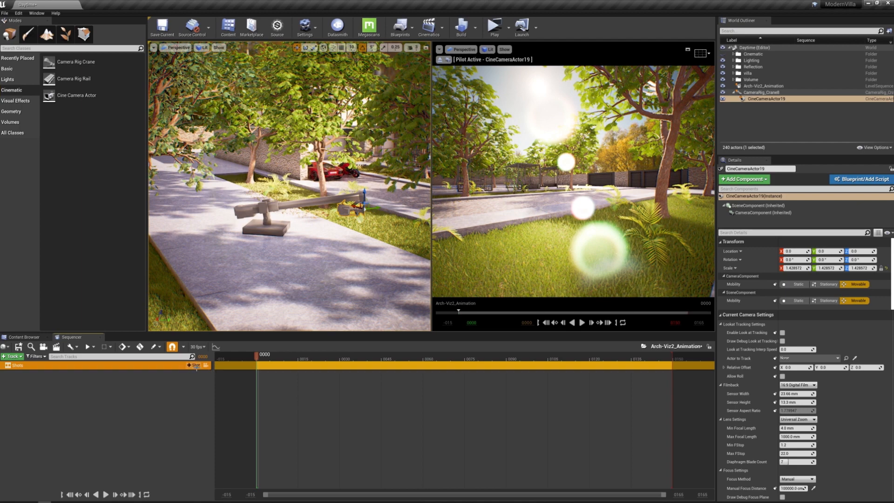
left_click(194, 366)
scroll(259, 423, "down", 3)
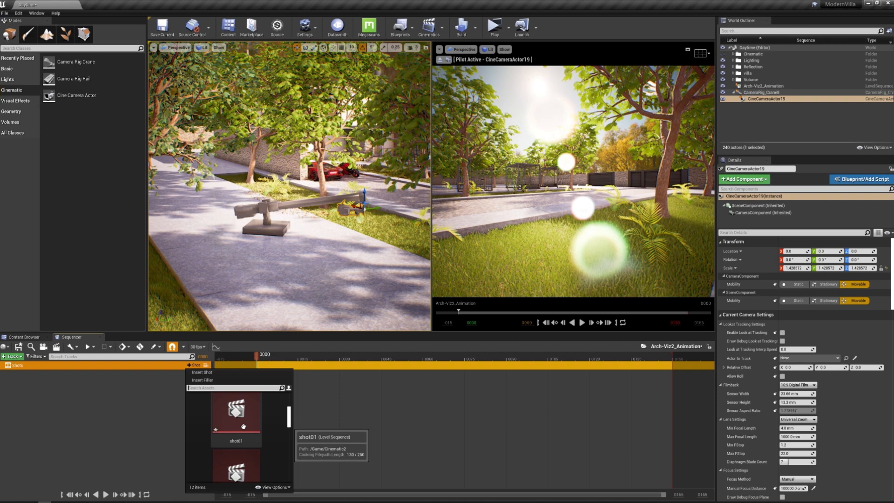
left_click(243, 426)
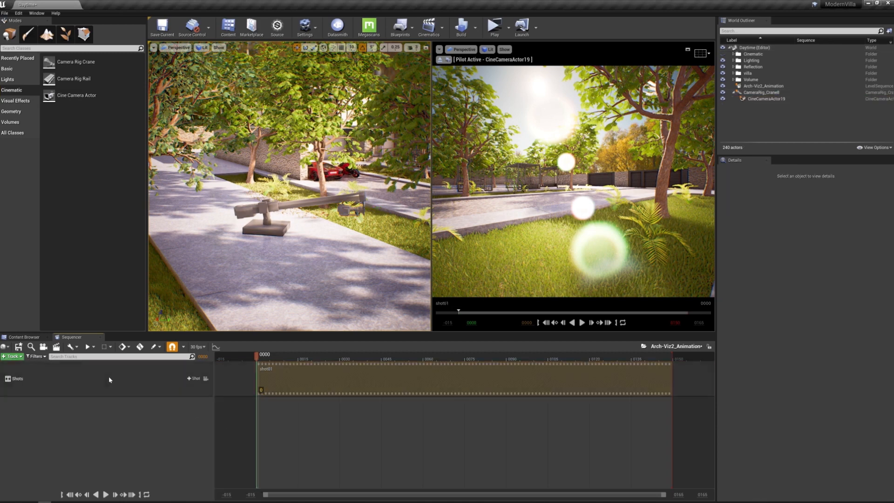
Insert an existing shot02 level sequence into the Shots track alongside shot01
left_click(109, 380)
left_click(194, 379)
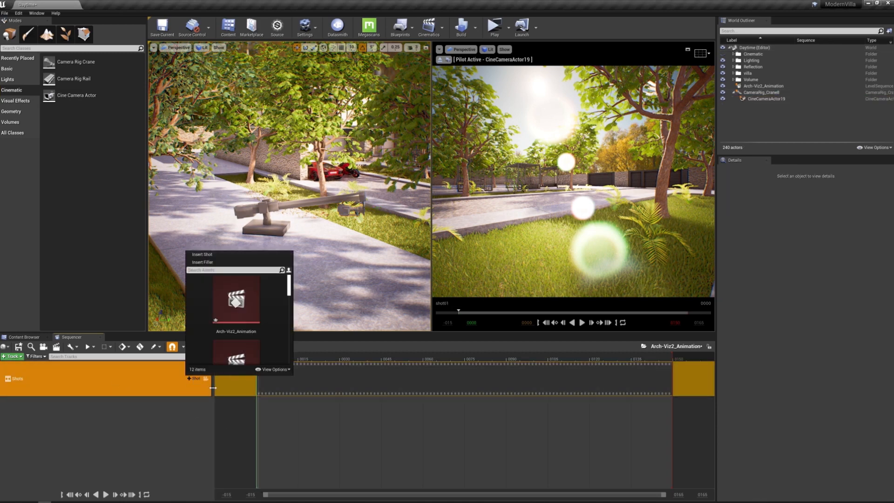
scroll(246, 332, "down", 3)
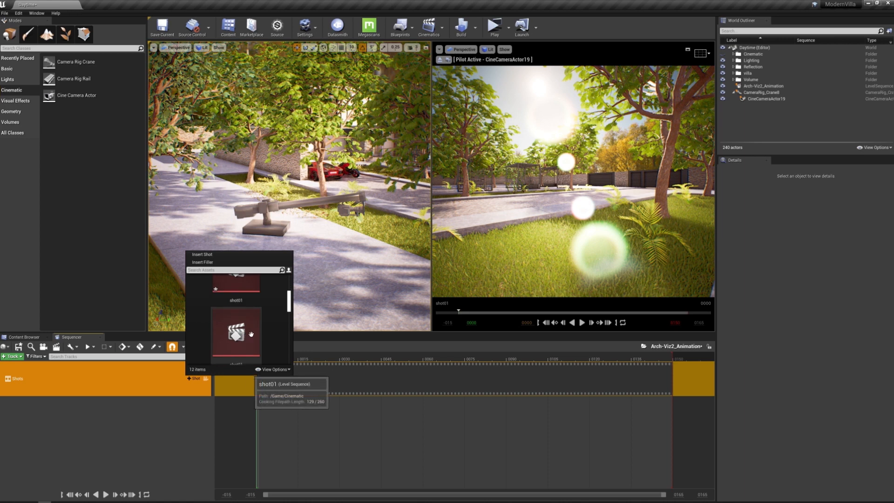
scroll(249, 334, "down", 2)
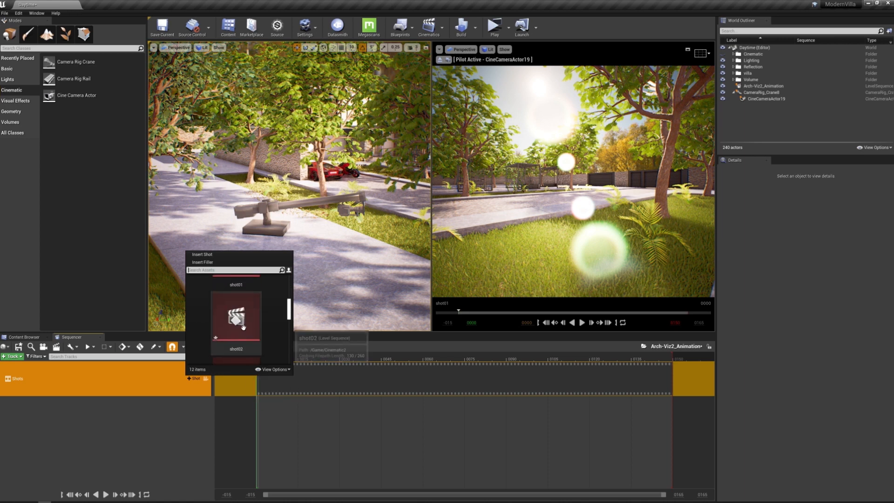
left_click(248, 322)
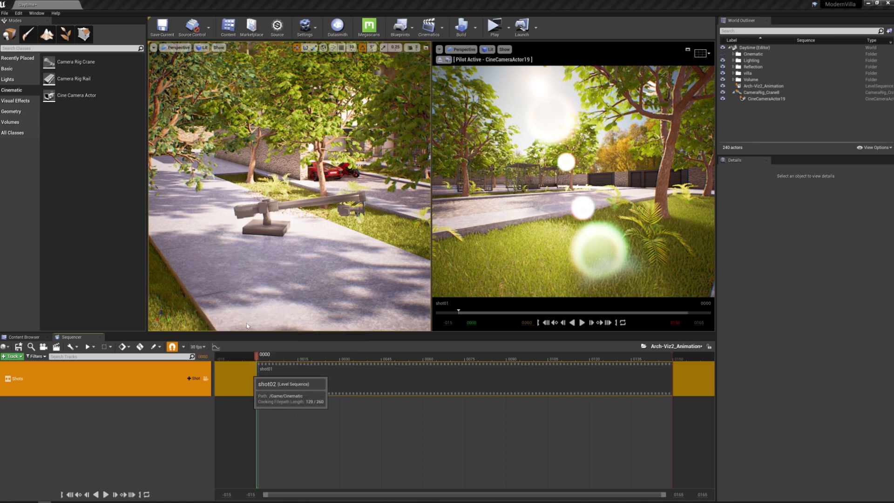
left_click(172, 416)
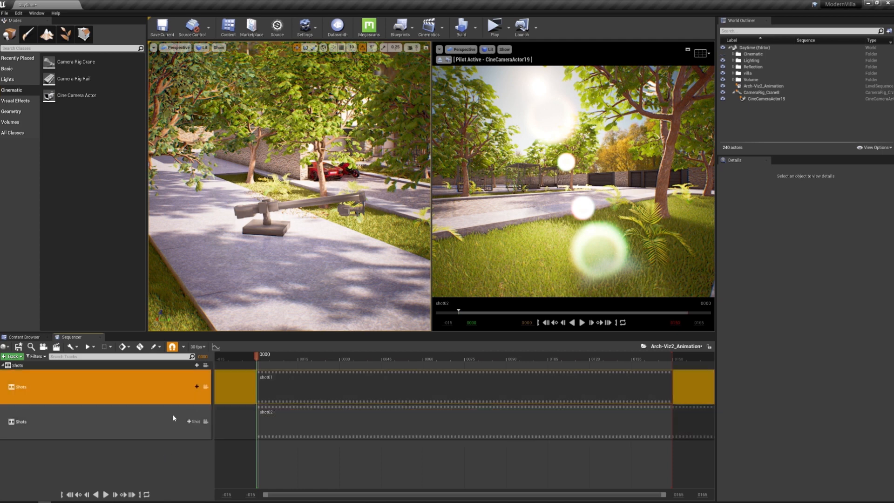
Extend the sequence timeline's view range to frame 1500 and move the playhead to that frame
left_click(355, 387)
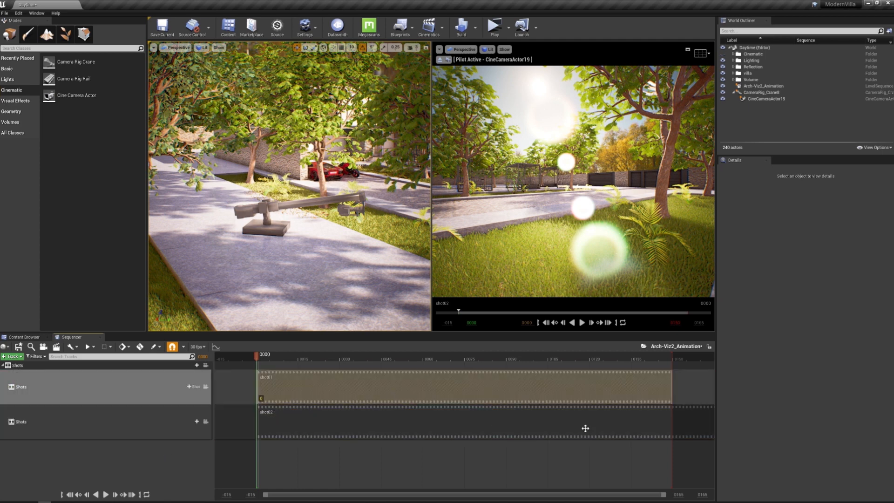
left_click(678, 494)
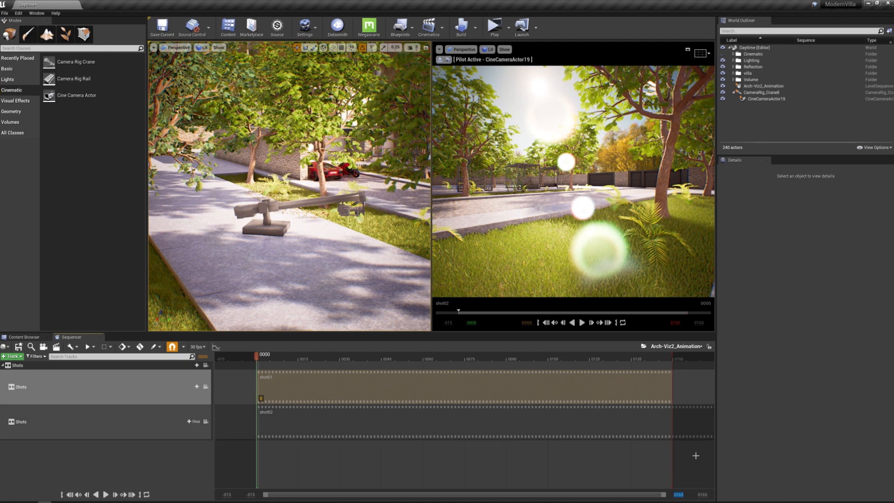
type("1500")
key("Return")
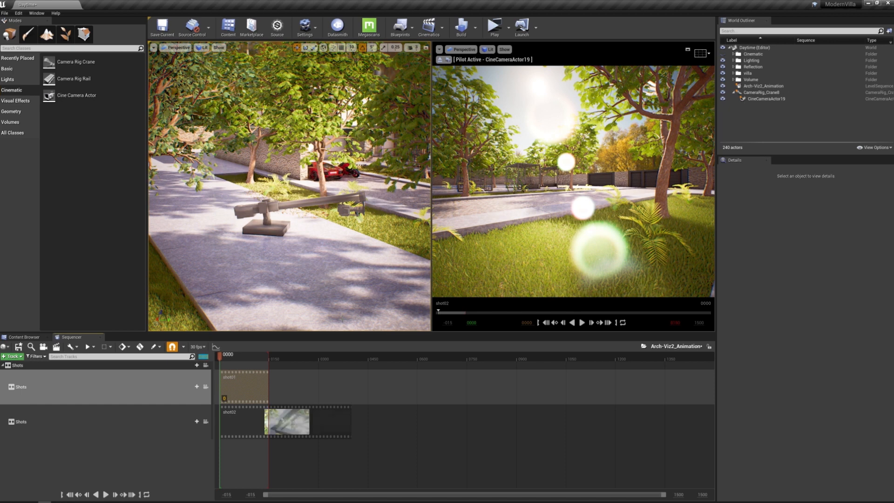
key("Return")
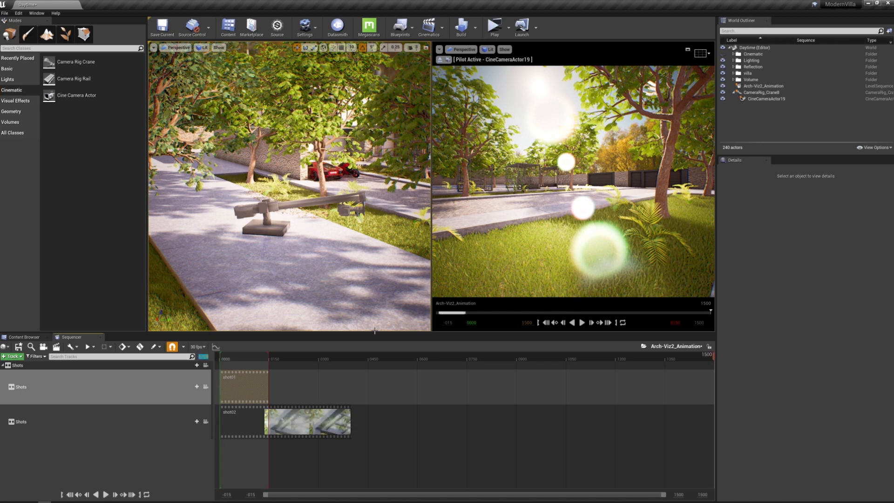
Delete the shot02 clip and duplicate shot01 in its place, overwriting the existing shot02 sequence in Cinematic2
left_click(314, 424)
key("Delete")
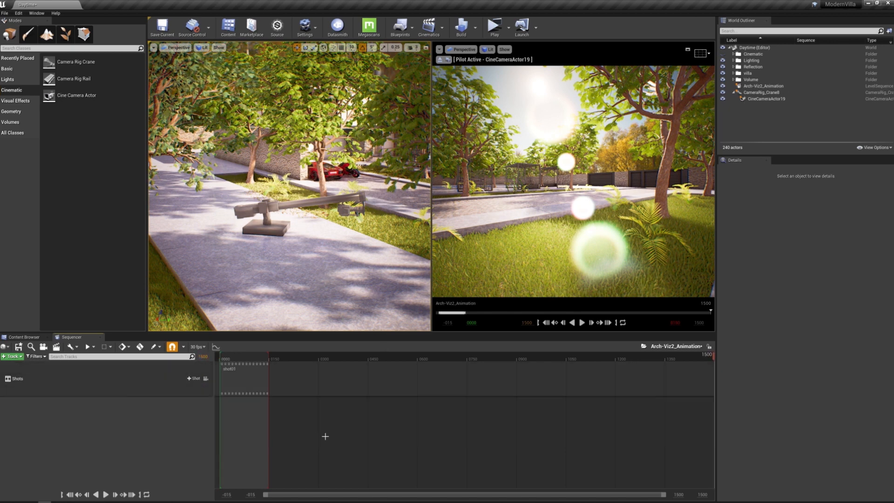
left_click(129, 381)
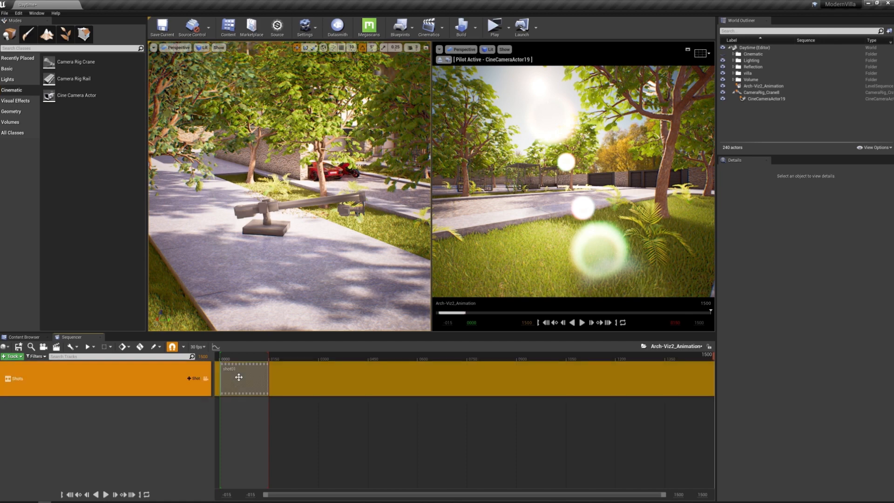
right_click(239, 376)
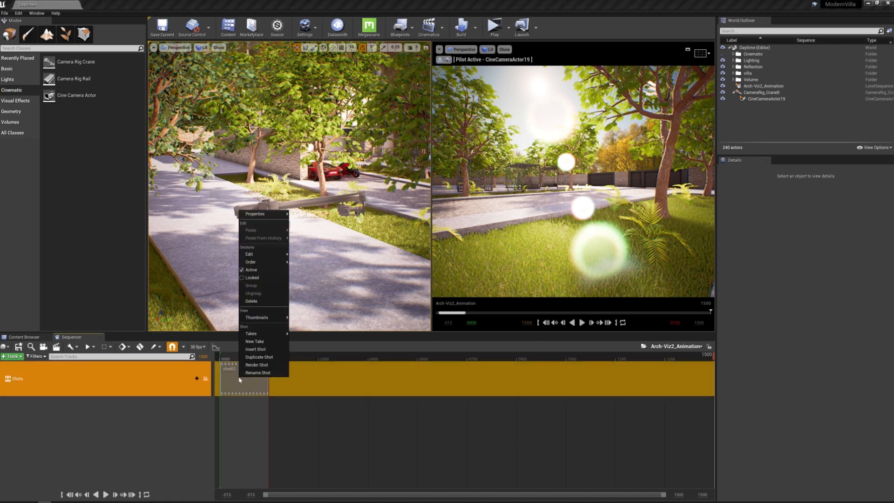
left_click(263, 361)
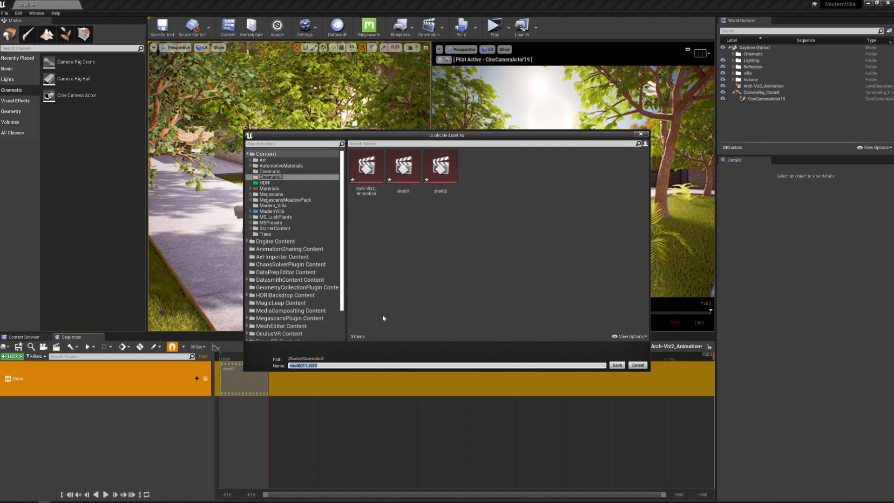
double_click(441, 167)
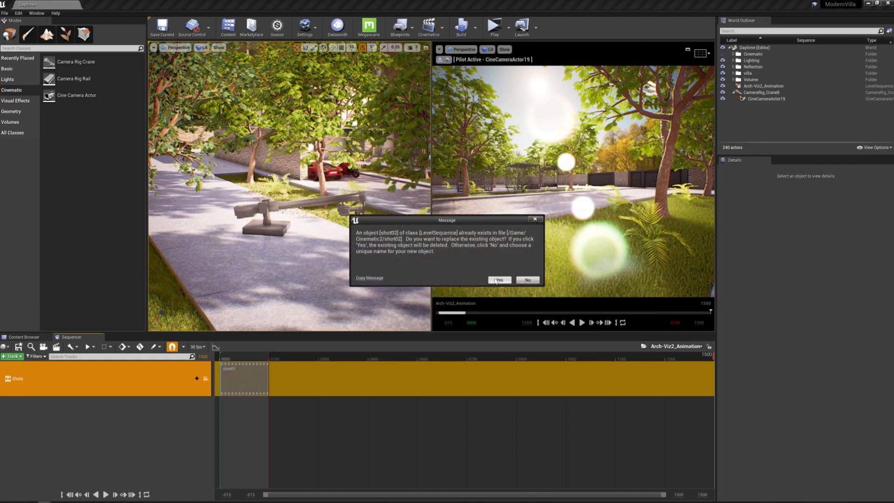
left_click(499, 280)
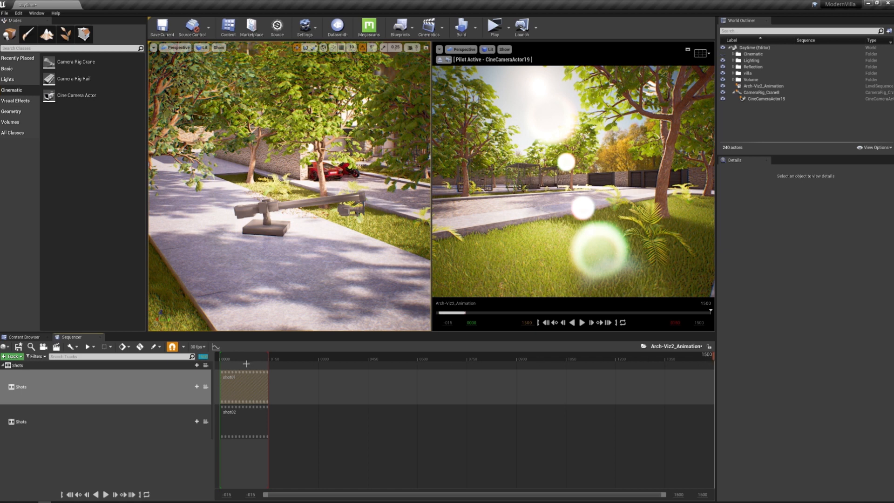
Set the master sequence's playback end to the playhead position at frame 1500
left_click(617, 327)
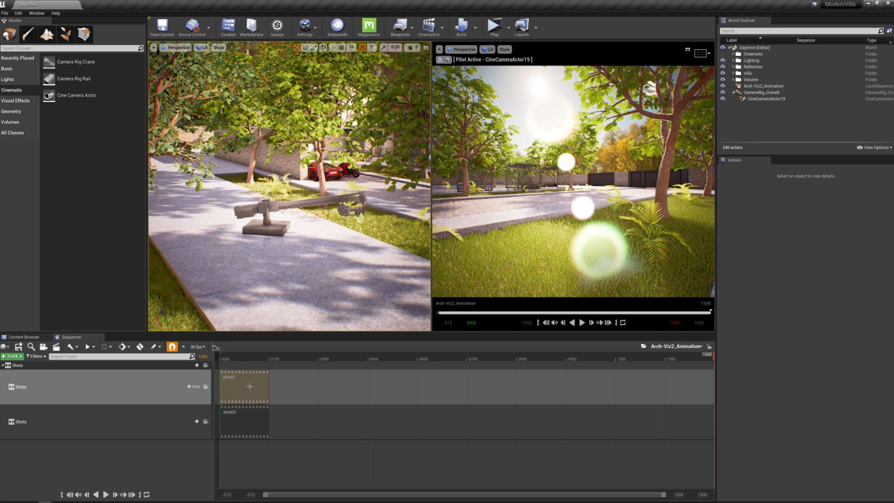
Extend the end of the shot01 clip to frame 450 in the master sequence and open the shot01 sequence
left_click(130, 387)
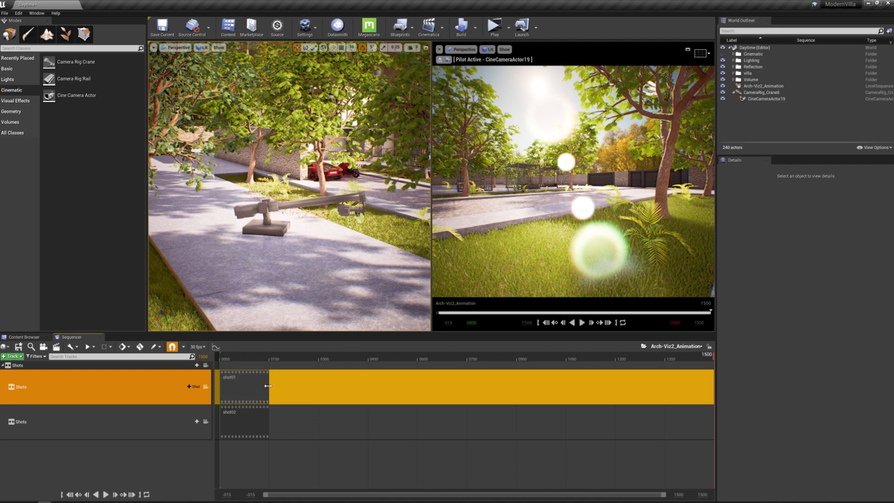
left_click_drag(301, 387, 366, 390)
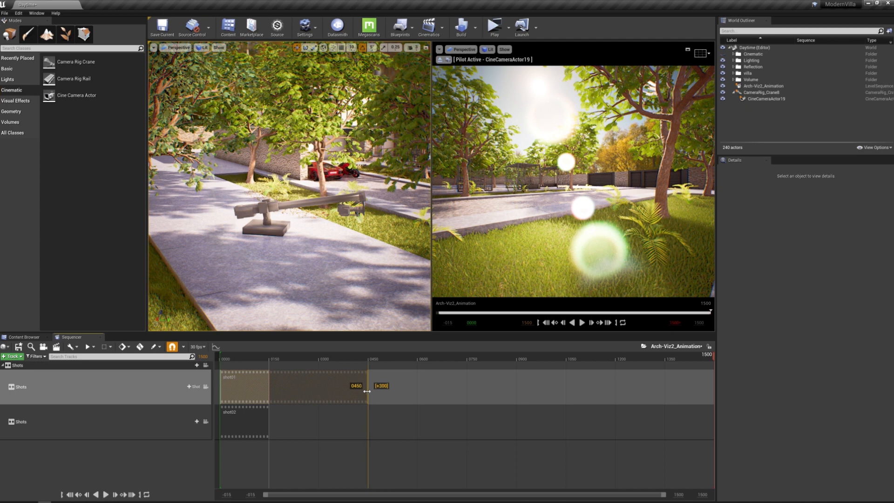
double_click(312, 392)
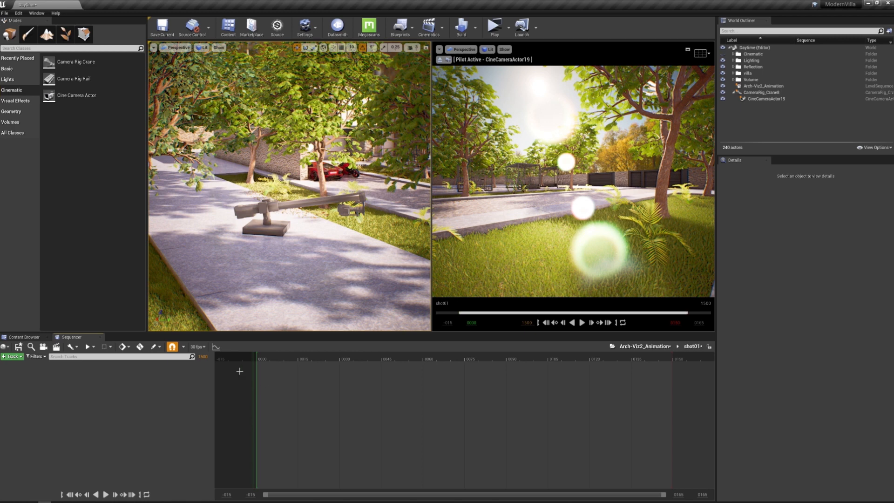
Extend shot01's view range to frame 350, move the playhead to that frame and set the playback end there
left_click(204, 357)
type("3")
key("Return")
left_click(686, 493)
type("350")
key("Return")
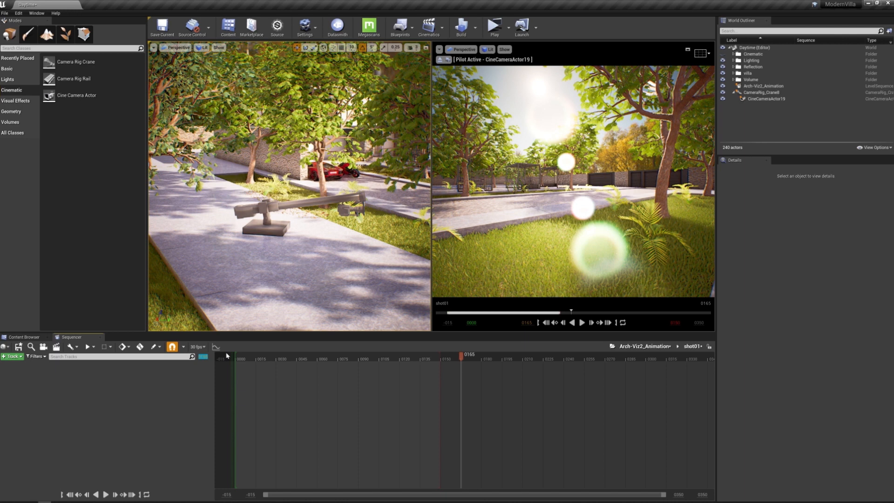
key("ctrl+Up")
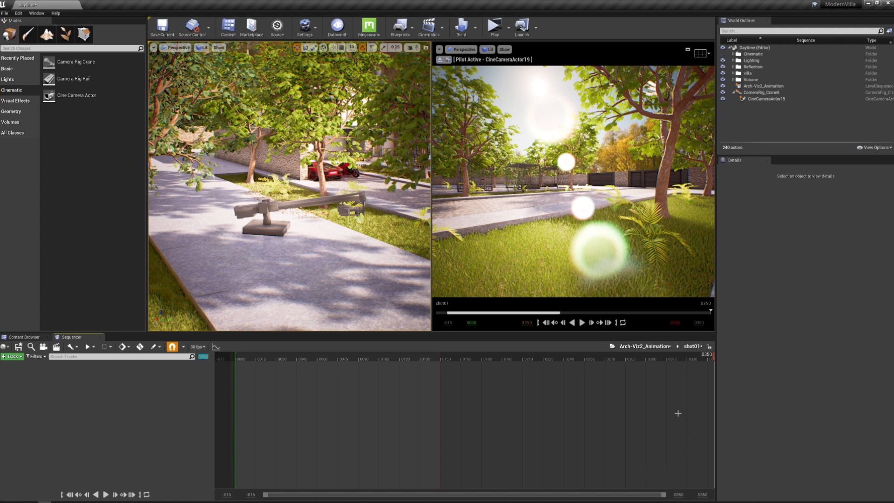
left_click(617, 324)
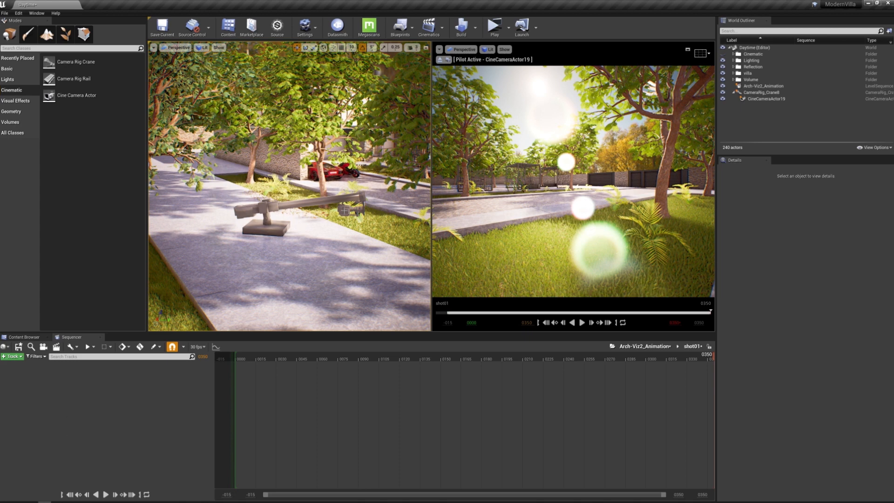
Select the cine camera on the crane and add CineCameraActor19 to the shot01 sequence
left_click(354, 209)
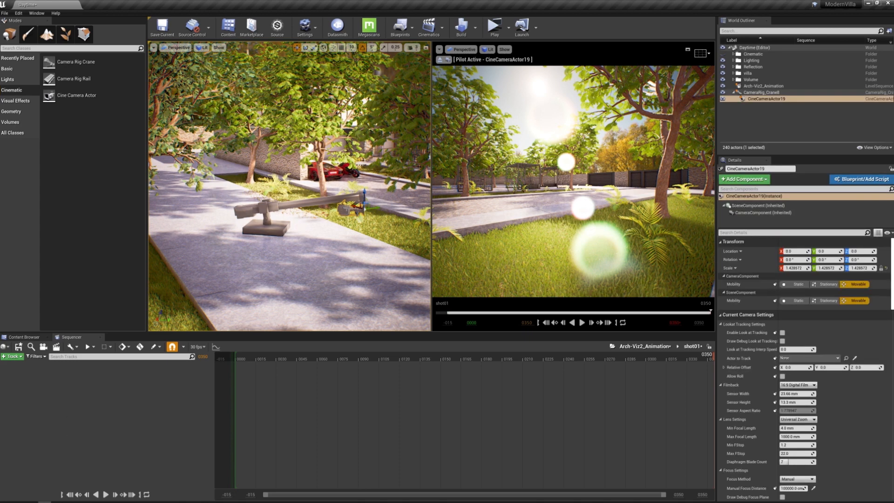
left_click(19, 359)
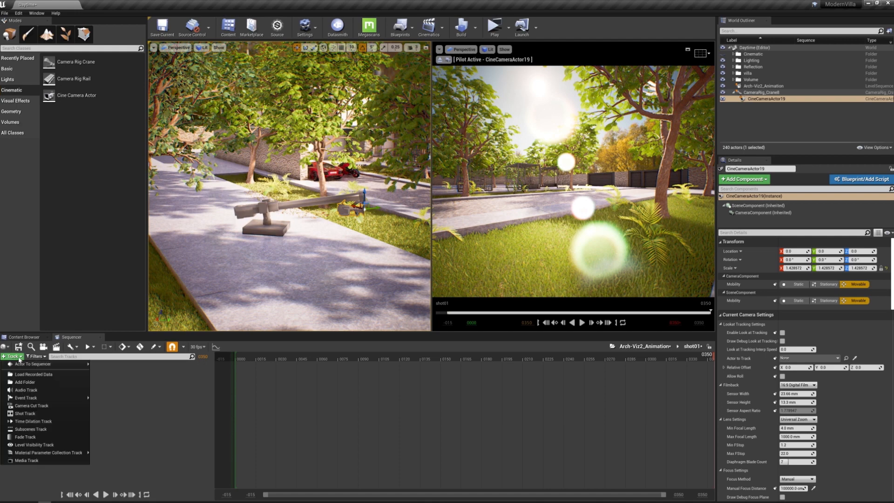
mouse_move(46, 364)
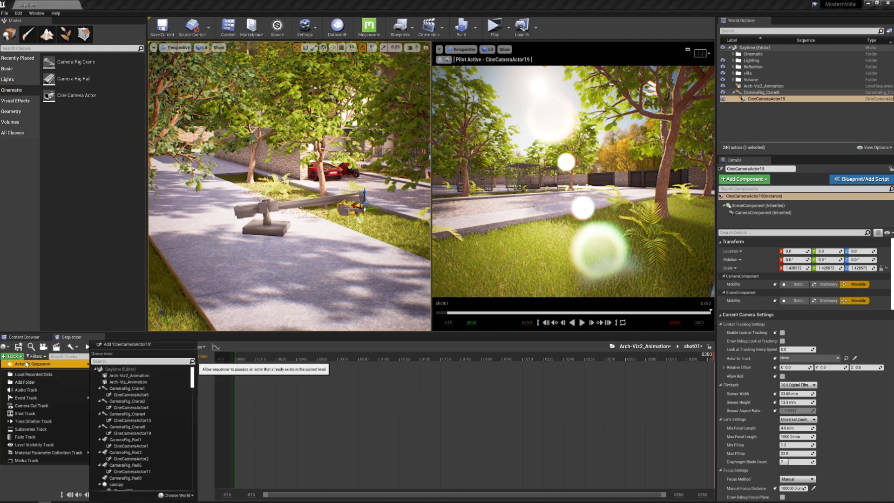
left_click(144, 346)
left_click(141, 347)
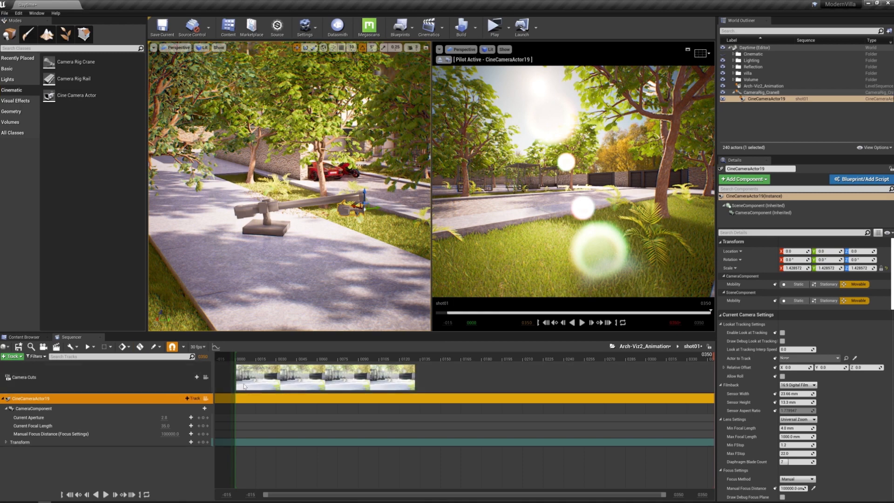
Extend the camera cut section to frame 350 and lock the preview viewport to CineCameraActor19
left_click(206, 377)
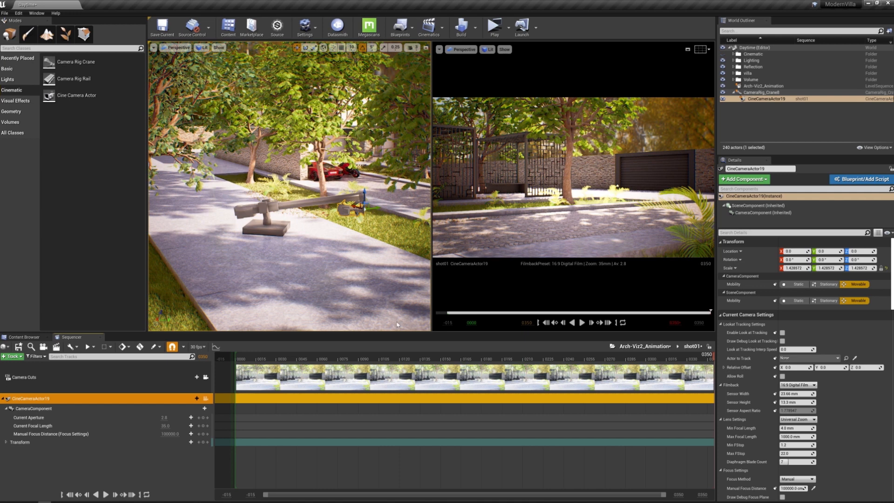
left_click(666, 378)
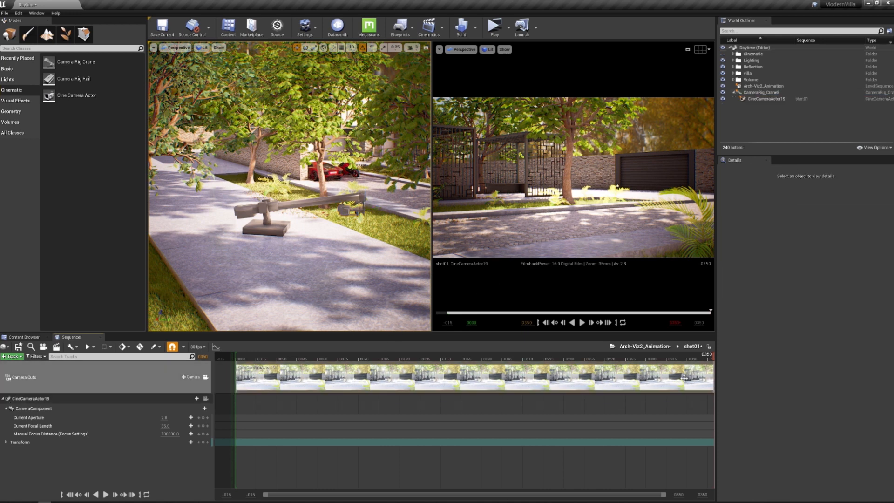
left_click(206, 399)
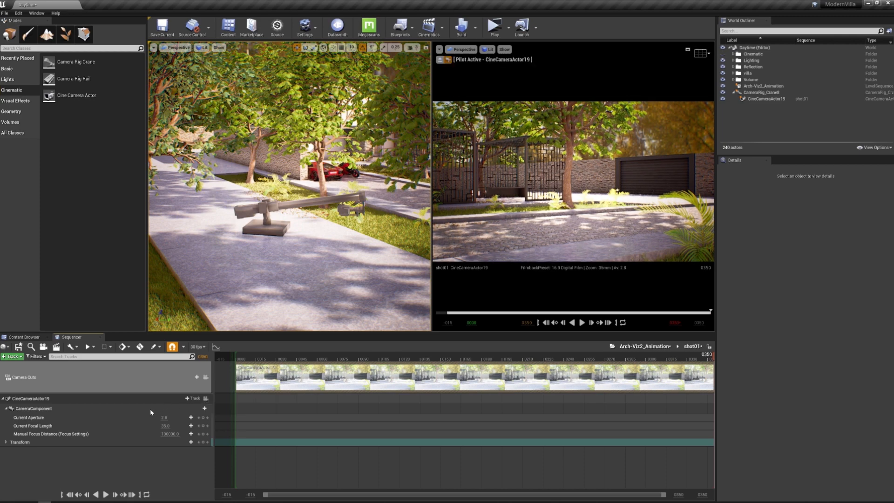
Select CineCameraActor19 and rotate it horizontally on the crane arm so it faces the villa entrance and red car
left_click(767, 99)
scroll(822, 349, "down", 2)
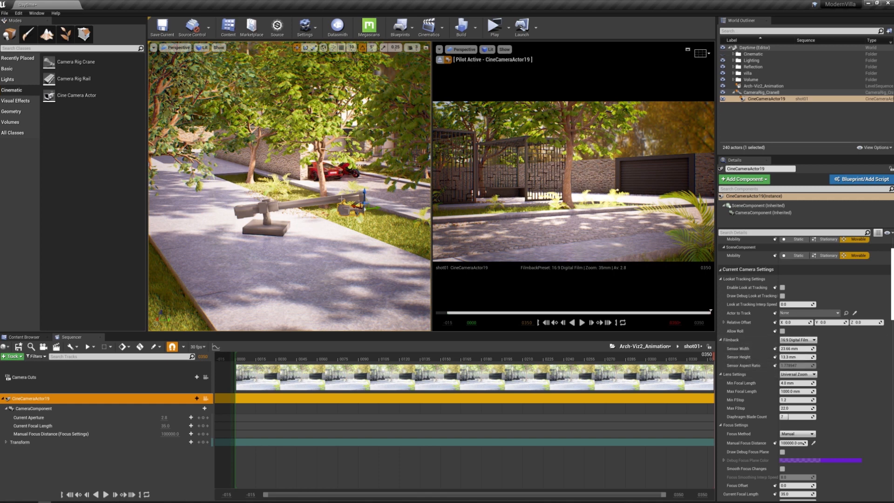
right_click_drag(289, 261, 312, 244)
key("w")
right_click_drag(351, 207, 312, 210)
key("w")
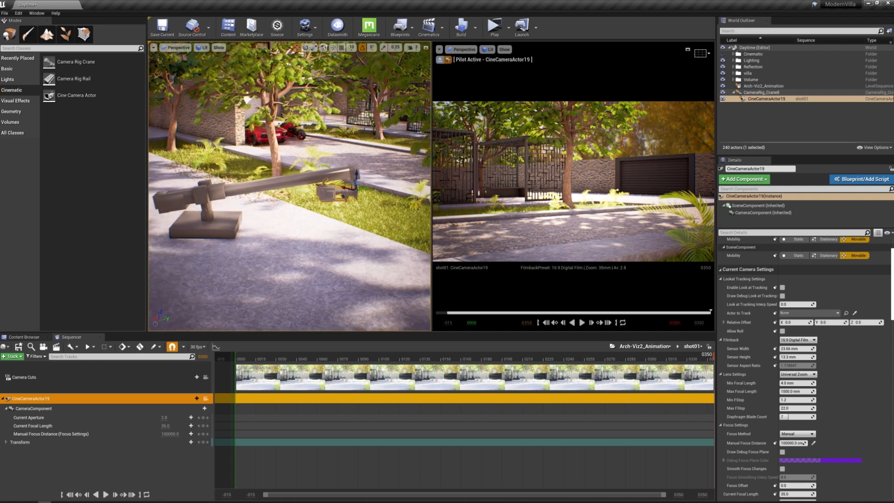
key("e")
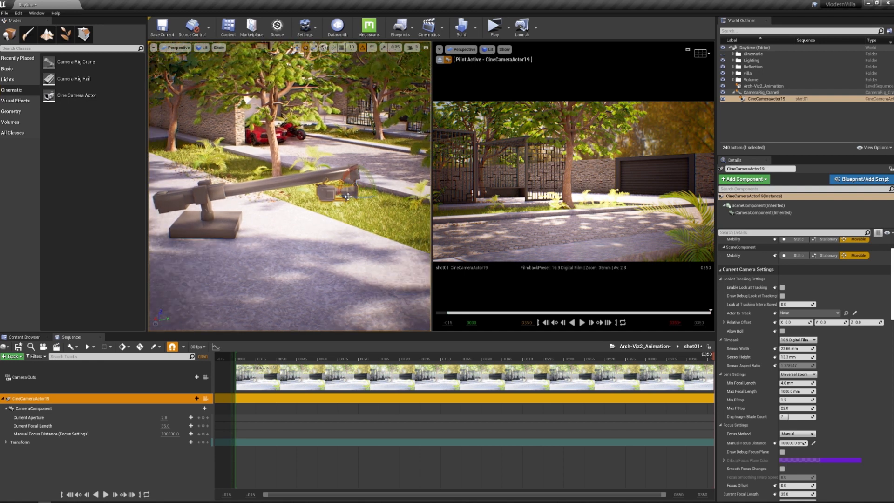
left_click_drag(362, 197, 405, 197)
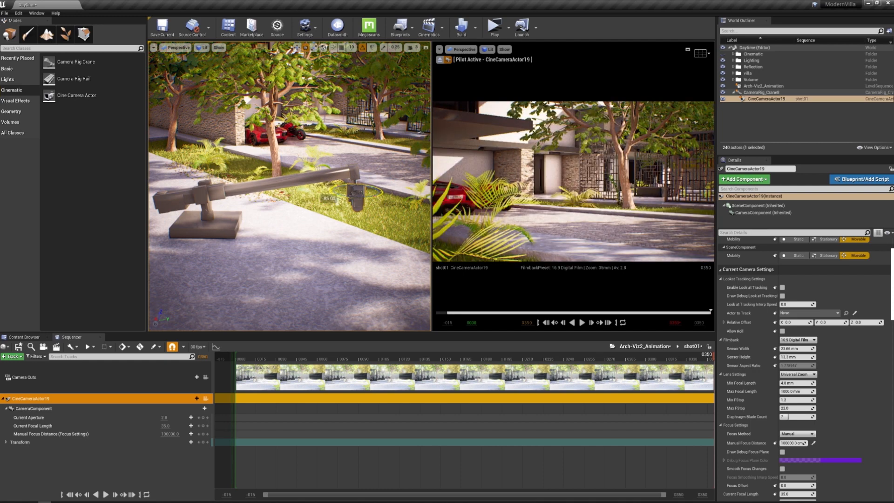
left_click_drag(404, 197, 404, 197)
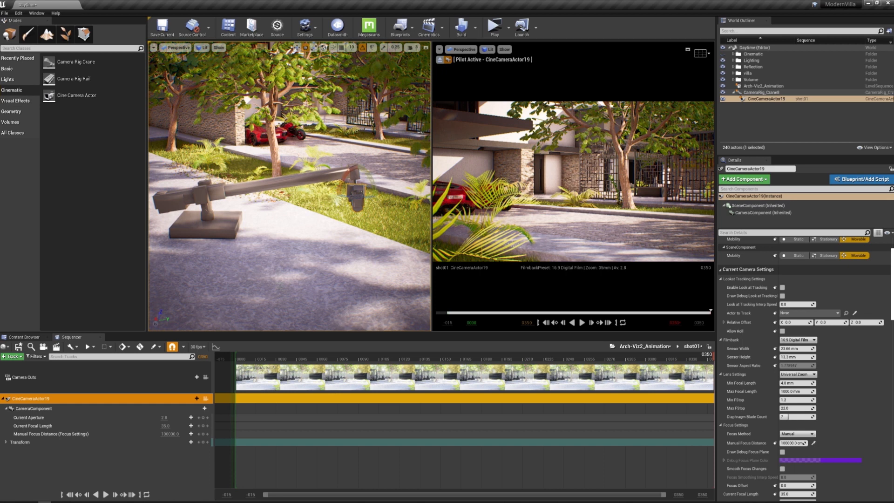
Select the camera crane, move the playhead to frame 0 and keyframe its Crane Pitch
left_click(308, 178)
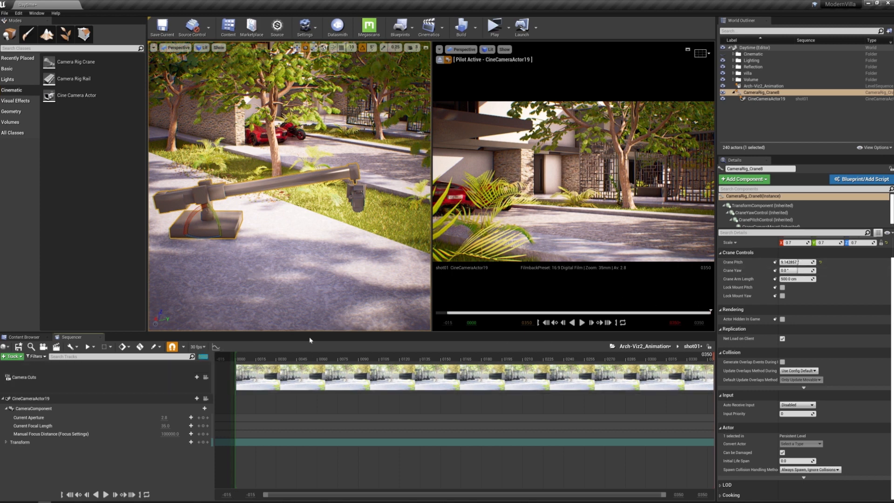
key("Up")
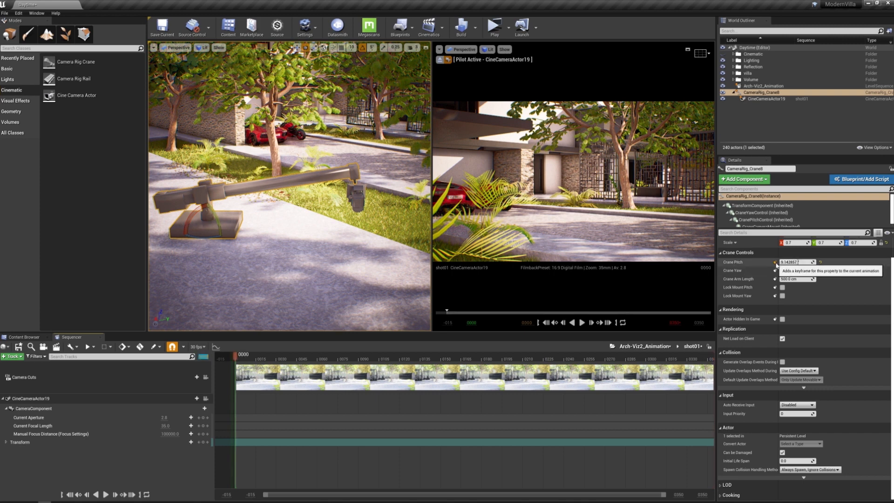
left_click(776, 262)
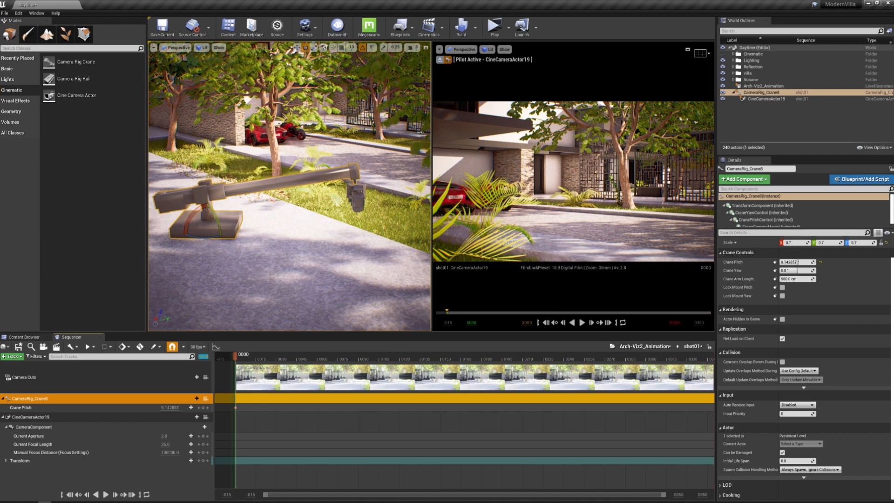
Move the playhead to frame 350, set the Crane Pitch to 37° and keyframe it
key("Return")
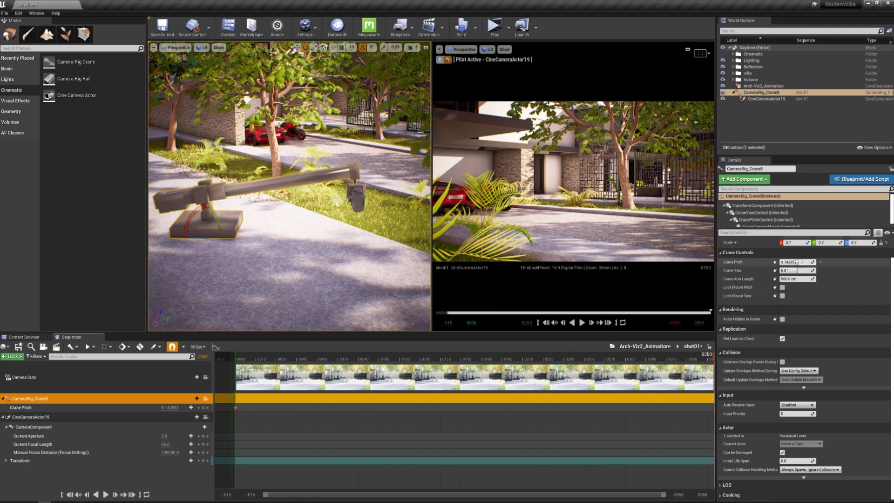
left_click(796, 262)
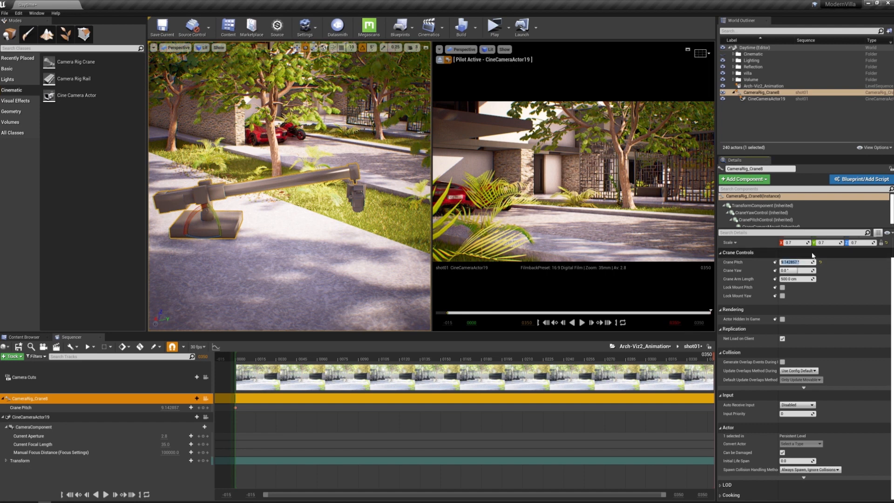
type("30")
key("Return")
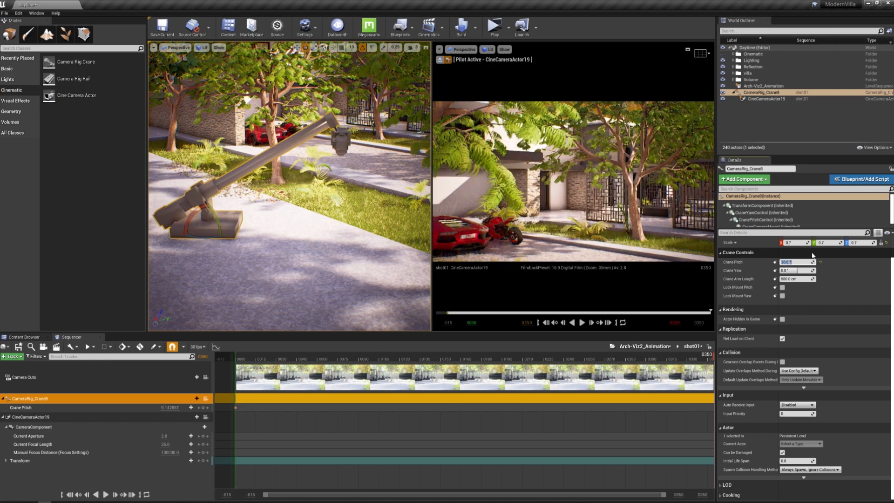
type("37")
key("Return")
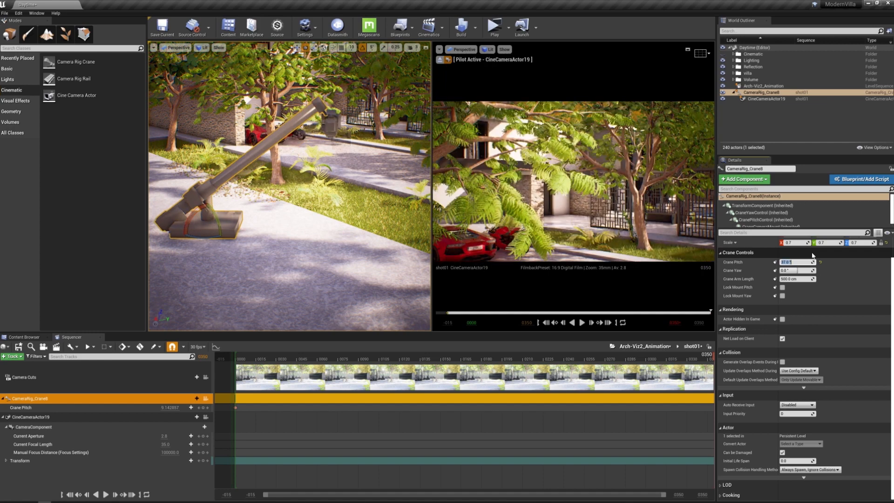
left_click(776, 263)
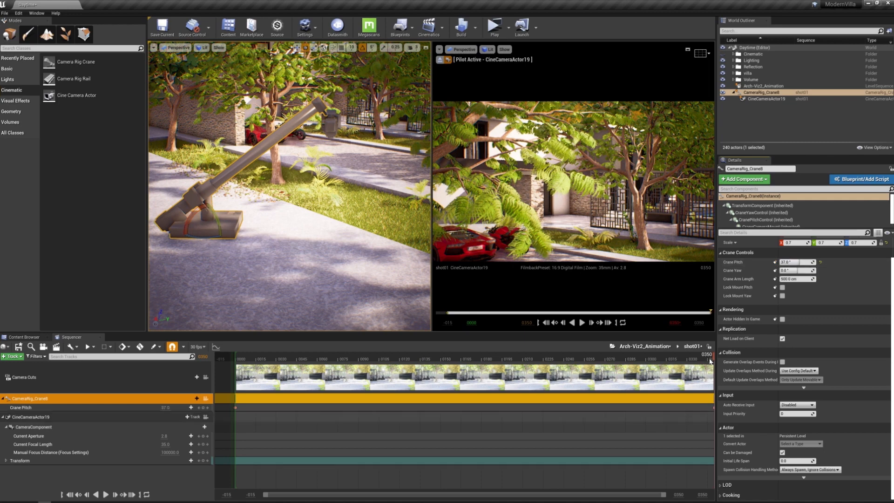
Play and scrub through shot01 to check the crane's rising camera motion
left_click_drag(685, 360, 247, 368)
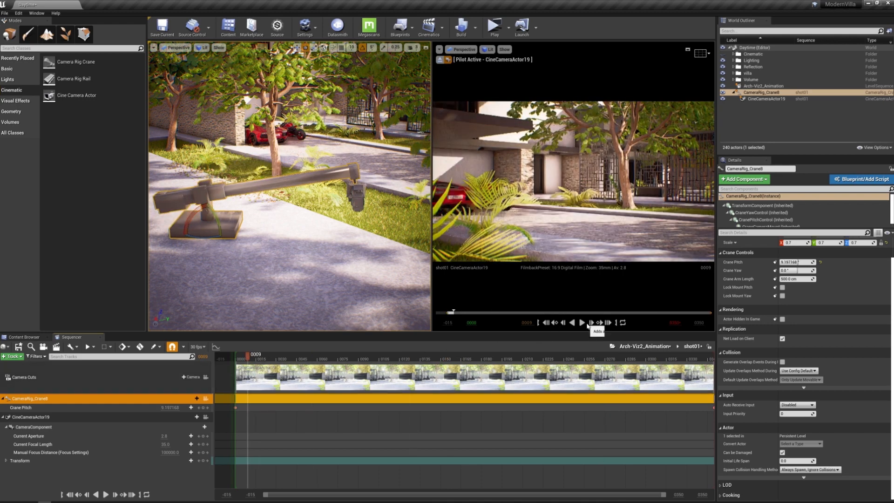
left_click(582, 323)
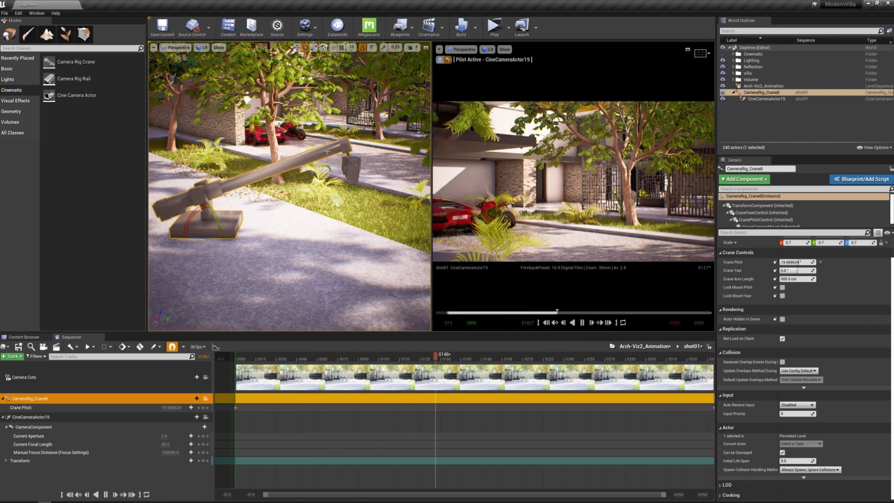
left_click(582, 322)
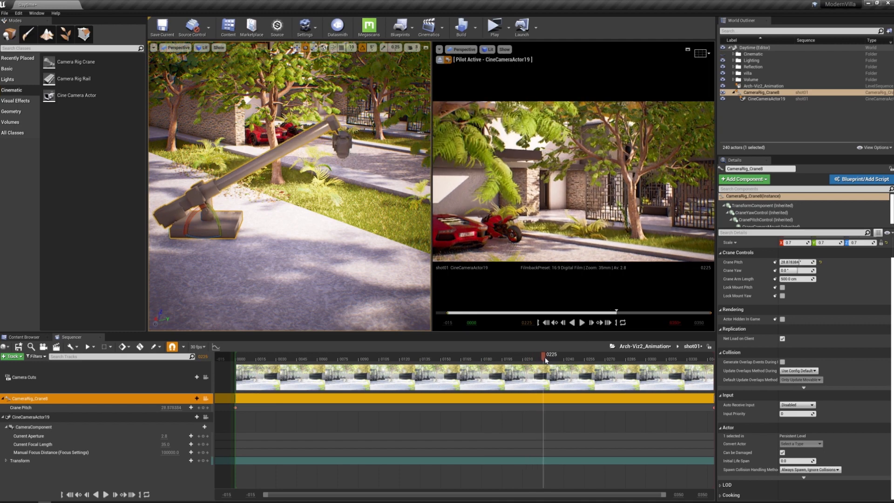
left_click(438, 359)
left_click_drag(307, 361, 243, 367)
Return the playhead to frame 0 and keyframe the crane's Crane Yaw
key("Tab")
type("0")
key("Return")
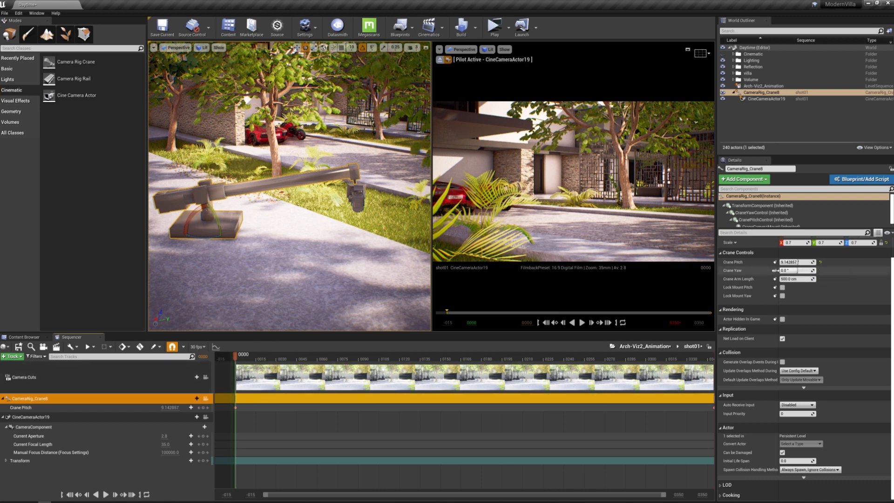
left_click(775, 270)
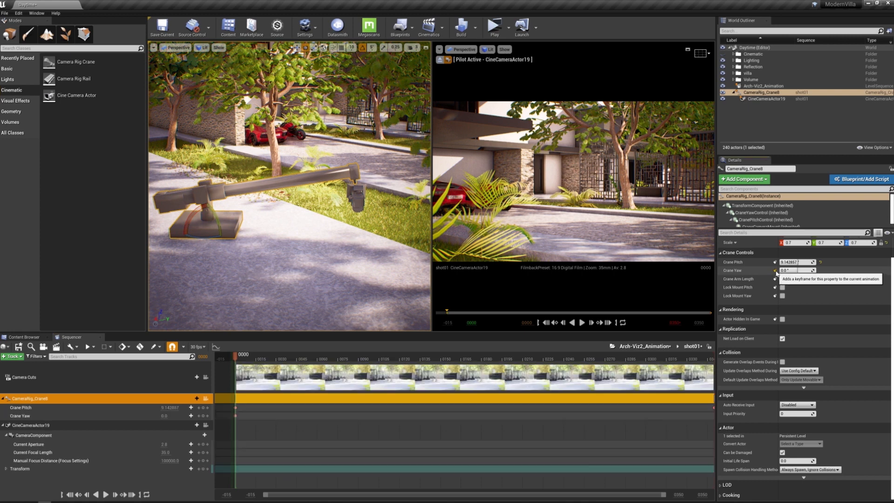
Move the playhead to frame 175 and set the Crane Yaw to 15°
left_click(200, 356)
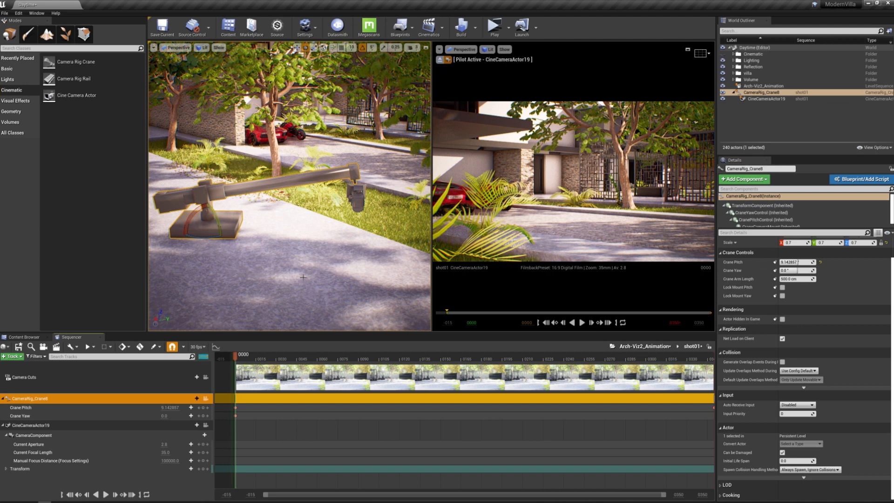
type("175")
key("Return")
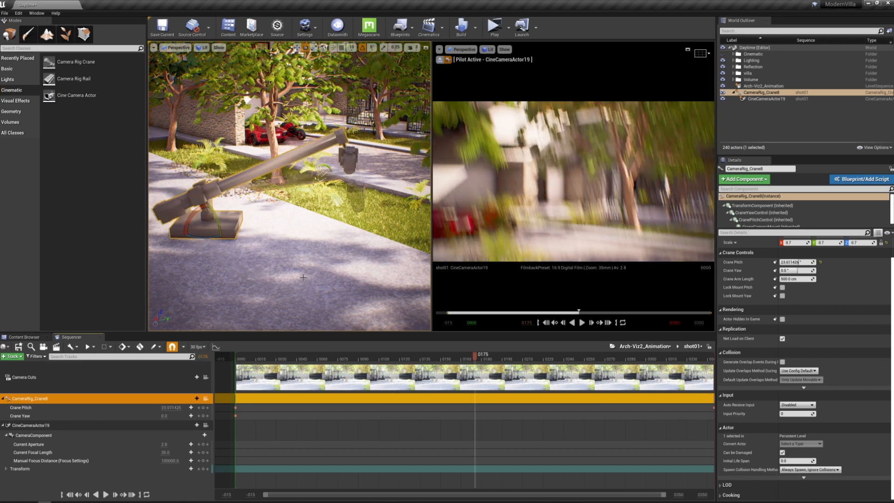
left_click(793, 271)
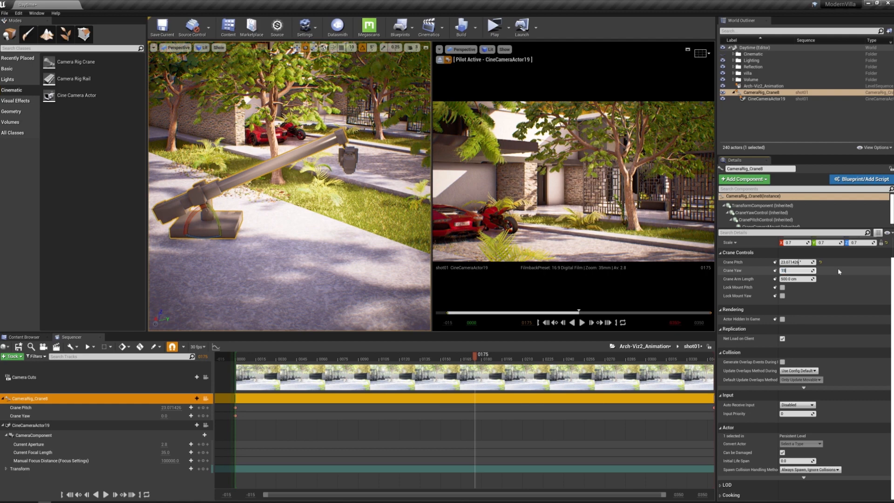
type("15")
key("Return")
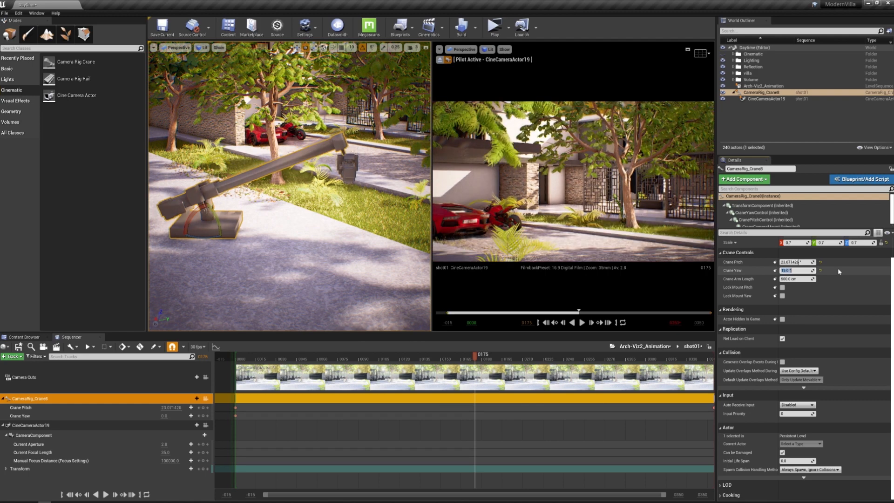
Set the Crane Yaw to -15° at frame 175 and keyframe it
type("-15")
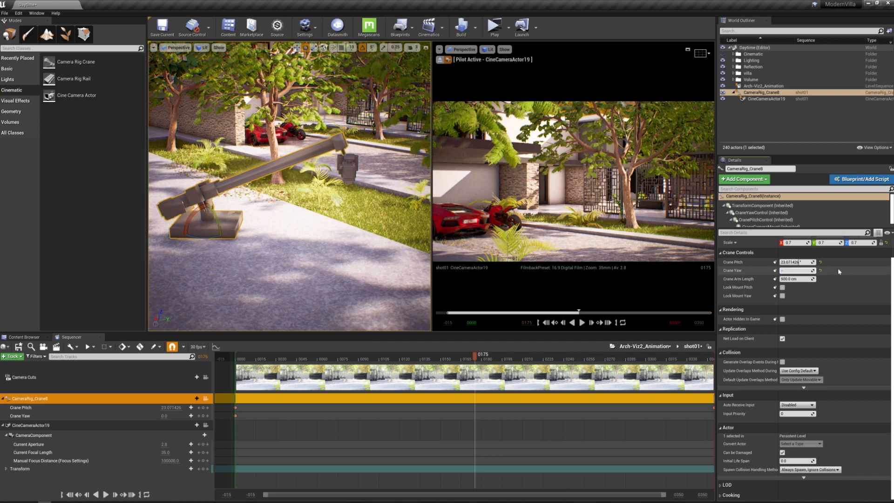
key("Return")
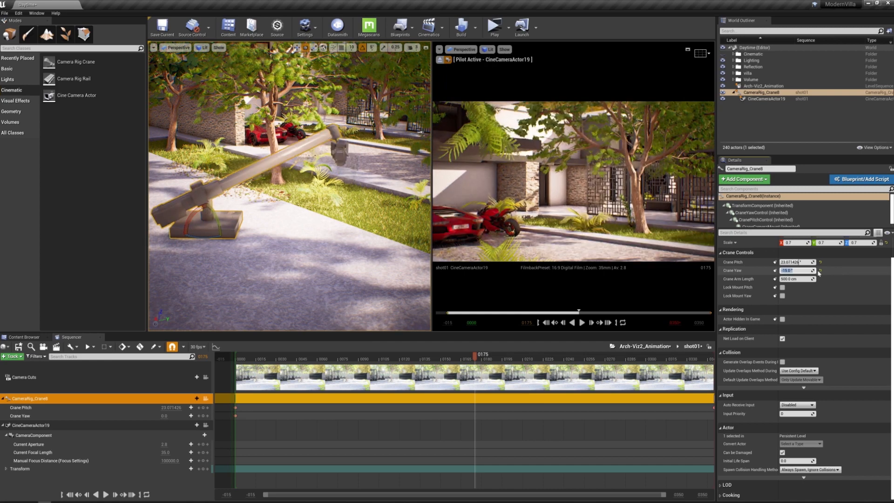
left_click(775, 271)
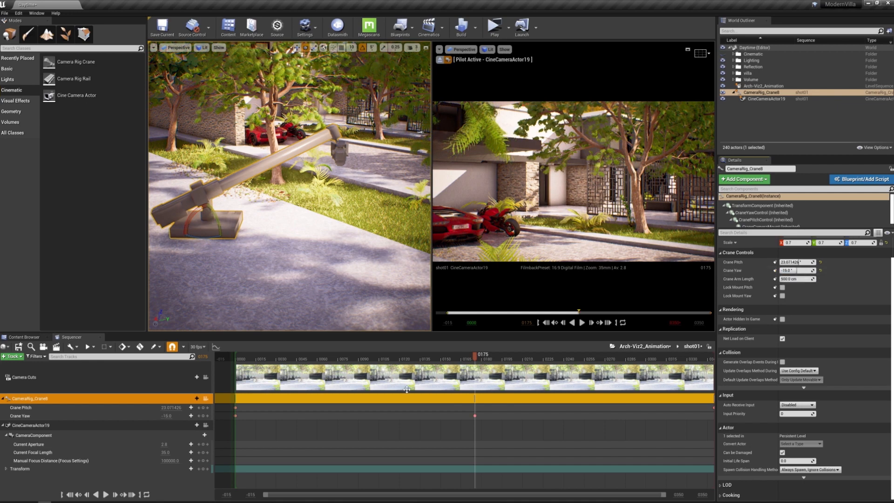
Move the playhead to frame 350, set the Crane Yaw to -27° and keyframe it
left_click(202, 357)
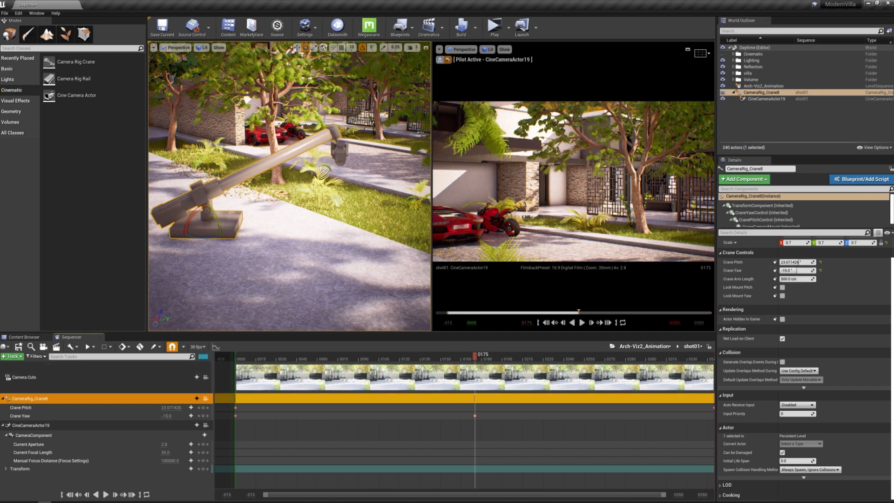
type("350")
key("Return")
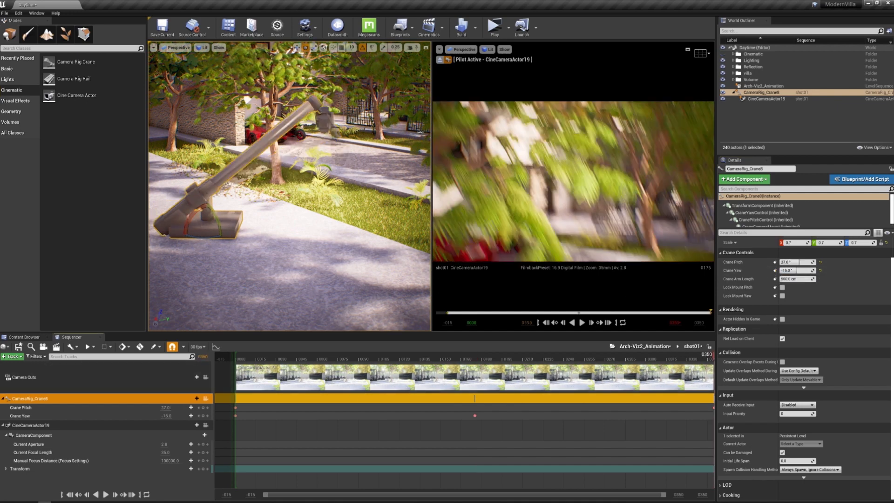
left_click(800, 271)
type("-")
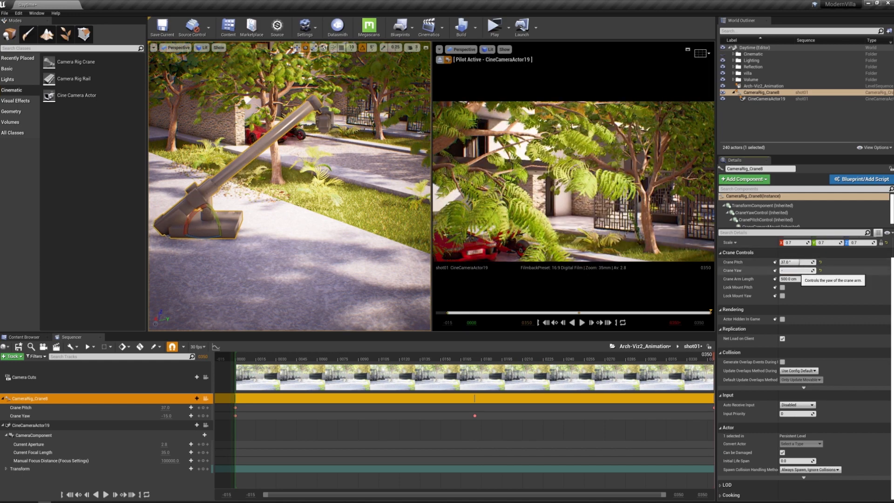
type("20")
key("Return")
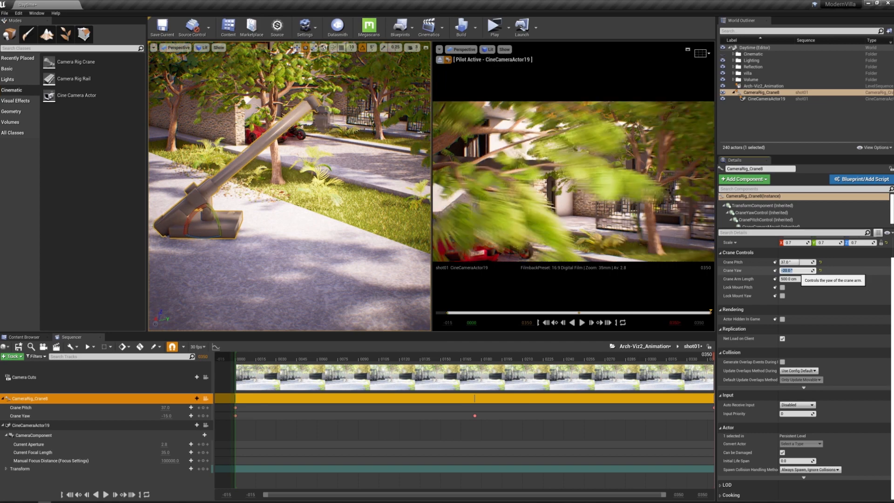
type("-")
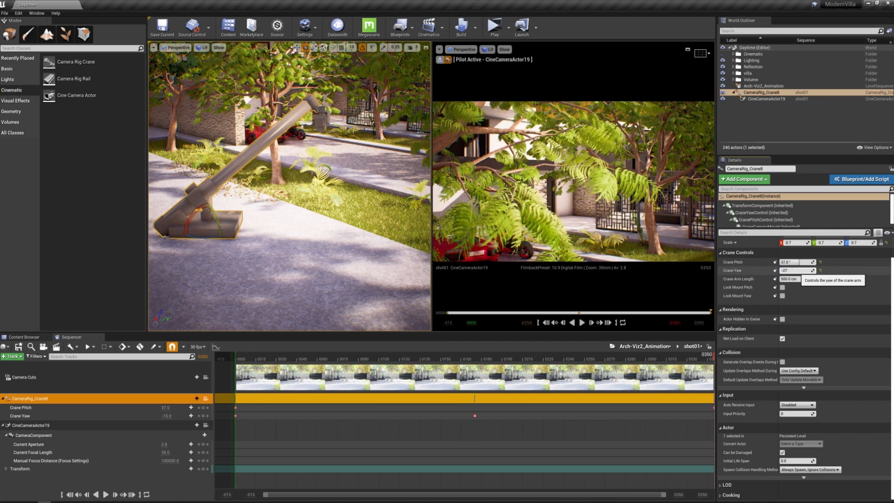
type("27")
key("Return")
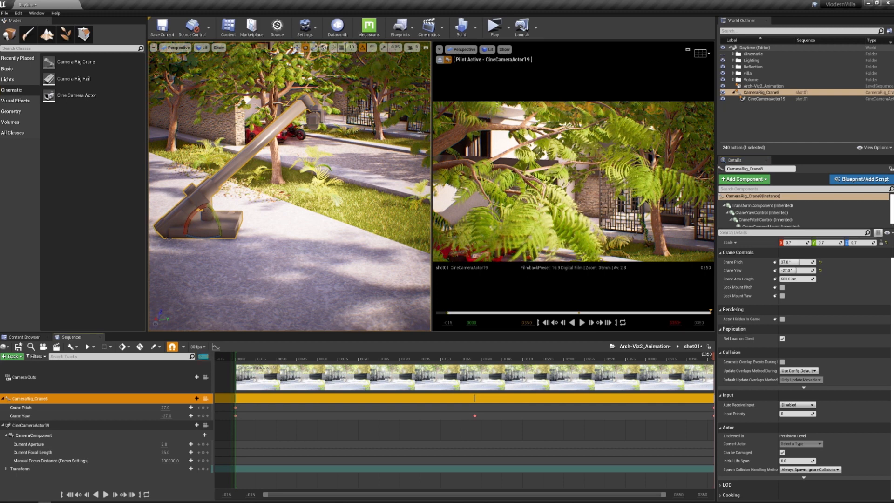
Return to frame 0, lock the viewport to the Camera Cuts and play shot01 to check the combined pitch and yaw motion
type("0")
key("Return")
left_click(206, 379)
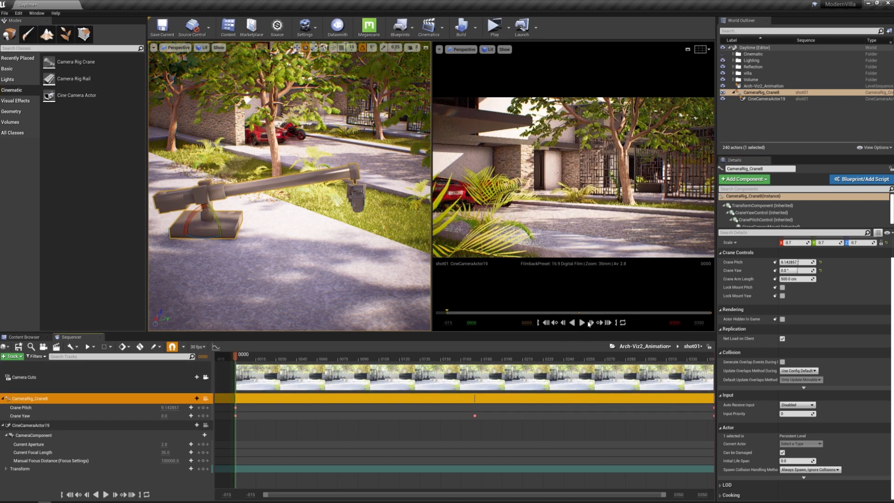
left_click(584, 323)
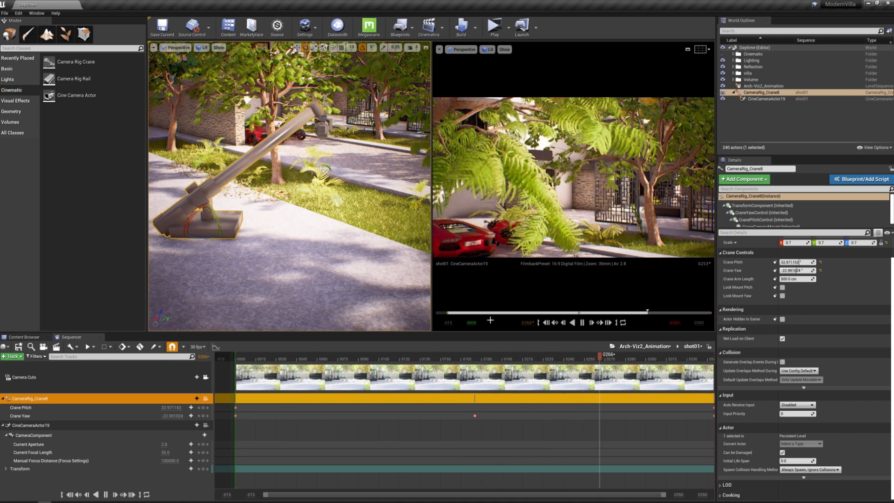
left_click(583, 324)
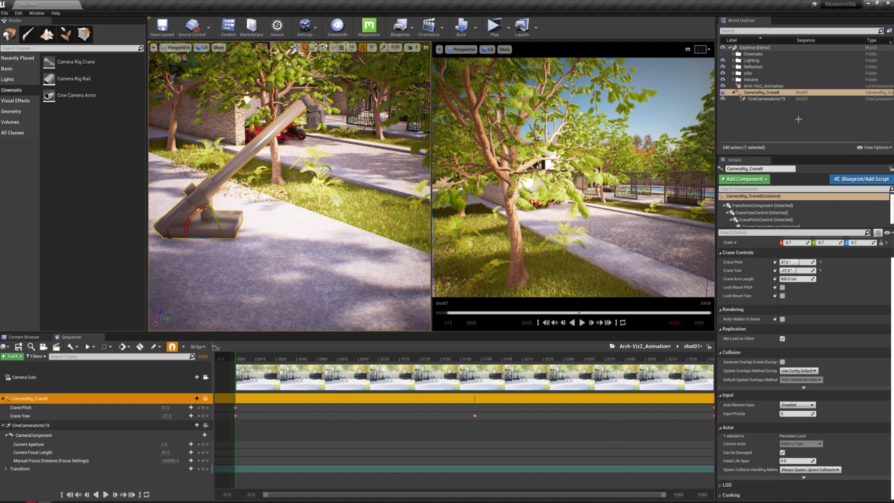
Scrub shot01 back to frame 11 and lock the viewport to the Camera Cuts
left_click(755, 99)
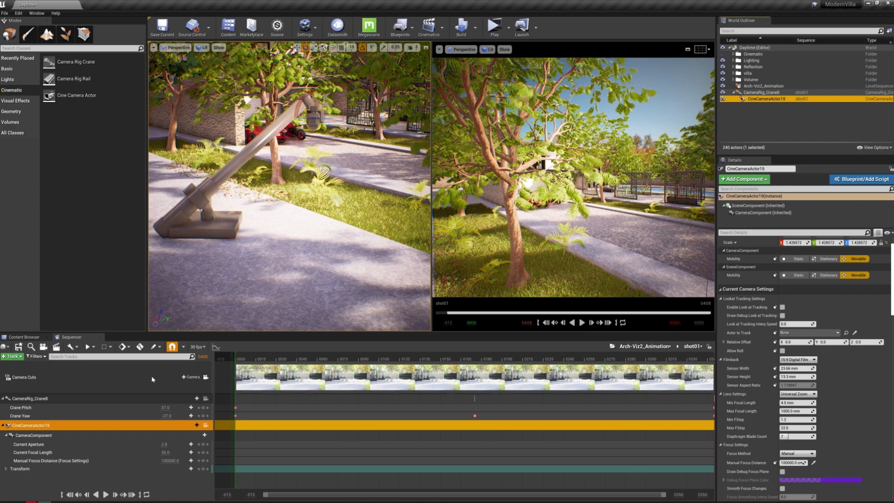
left_click(205, 380)
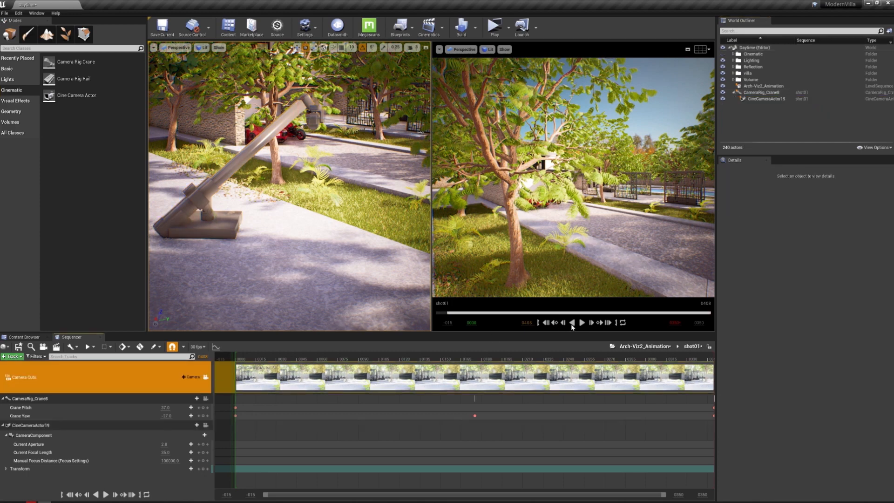
left_click_drag(457, 315, 456, 316)
left_click(205, 380)
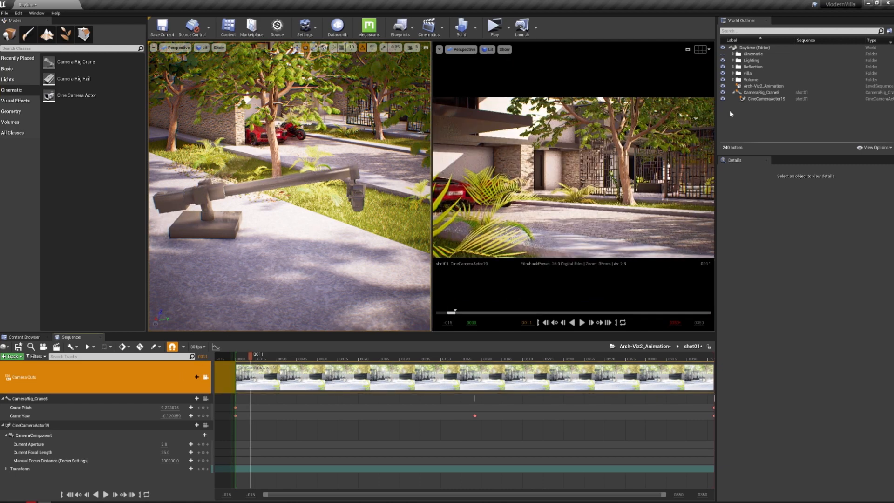
Preview CineCameraActor19's debug focus plane while lowering its Manual Focus Distance to about 71 cm, and turn the plane off again
left_click(779, 99)
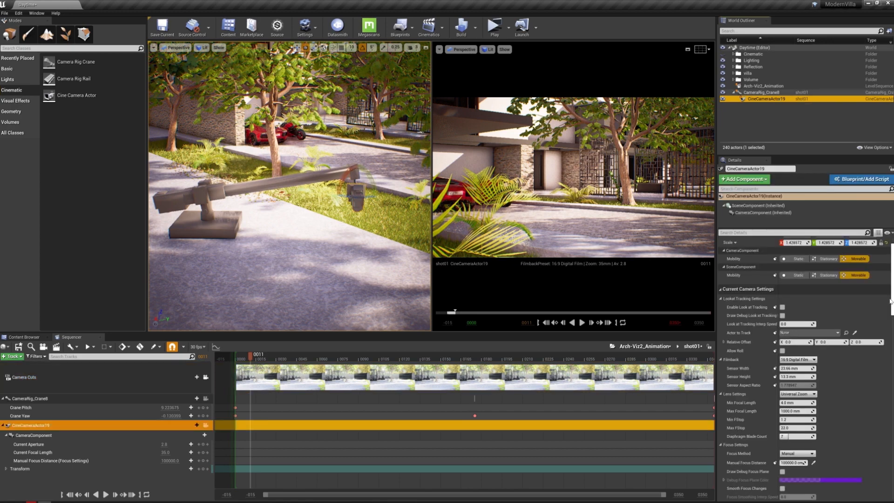
scroll(785, 415, "down", 8)
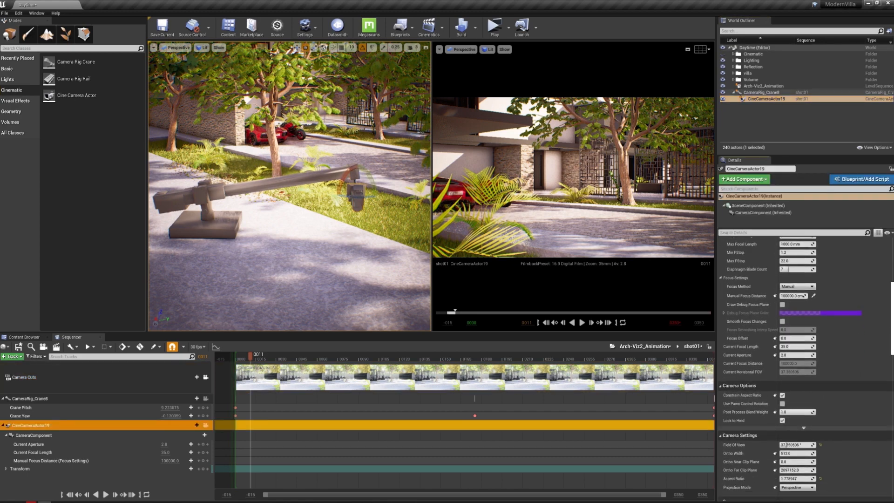
scroll(784, 416, "up", 3)
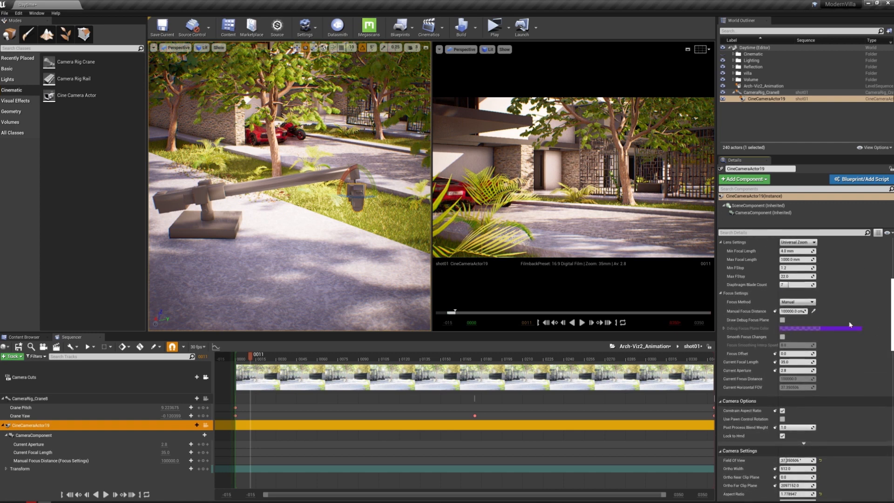
left_click(783, 321)
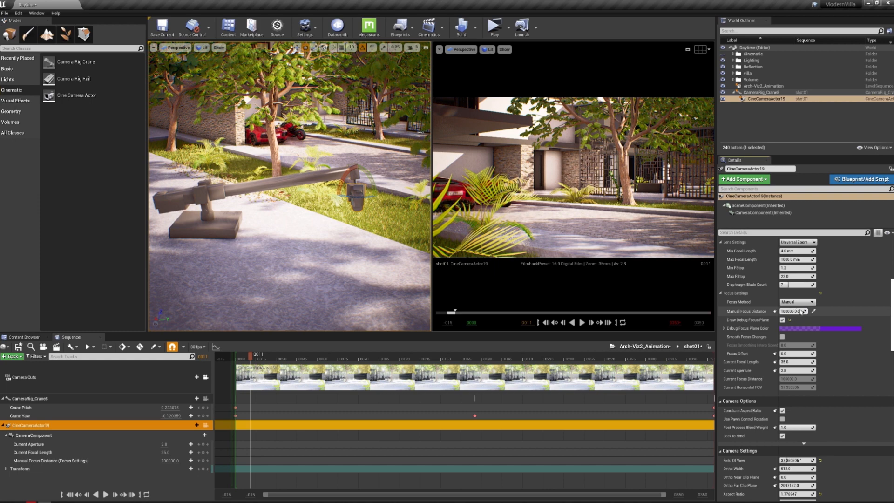
left_click_drag(802, 311, 785, 311)
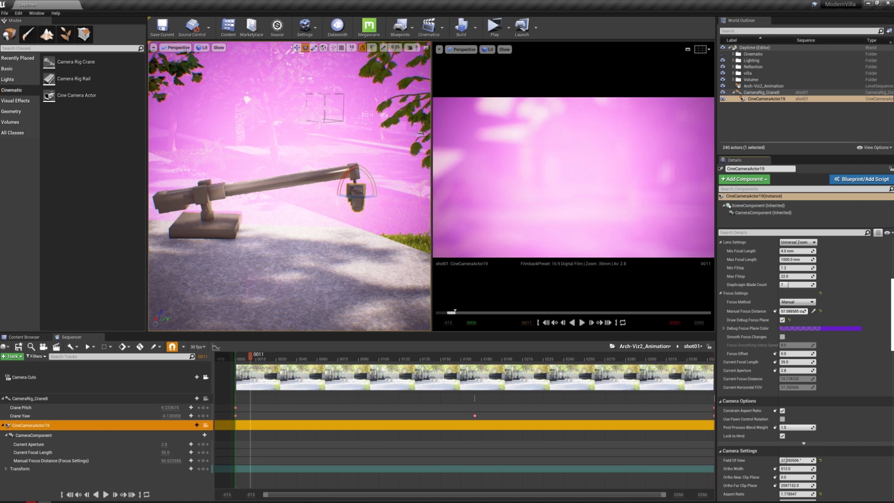
mouse_move(791, 311)
left_mouse_down()
mouse_move(802, 311)
mouse_move(785, 322)
left_mouse_up()
left_click(783, 320)
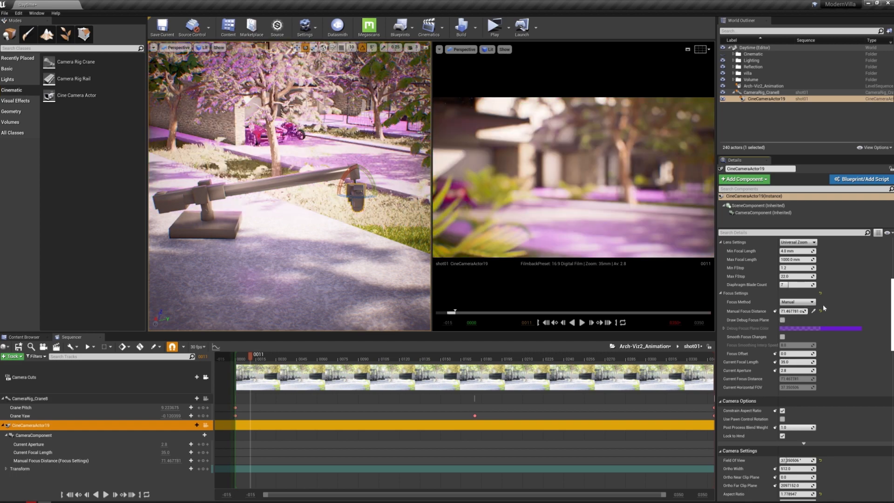
Pilot CineCameraActor19 in the perspective viewport and sample its Manual Focus Distance from the foreground palm leaves
left_click(814, 311)
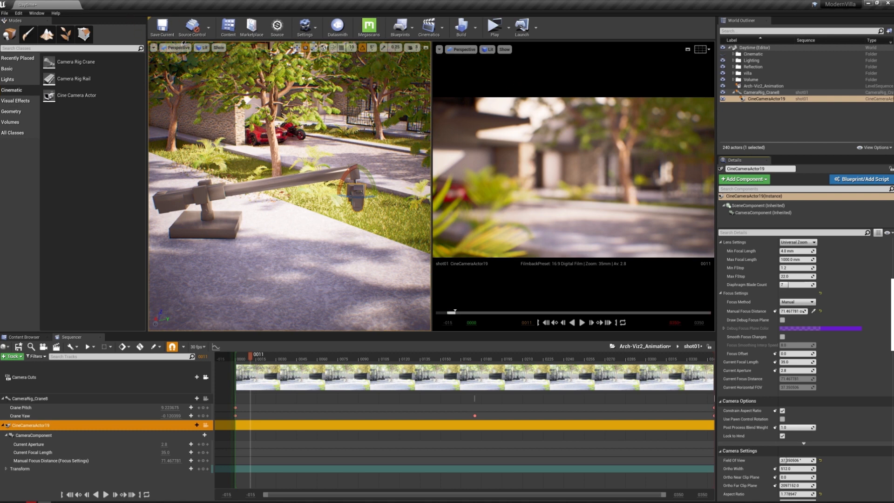
left_click(179, 47)
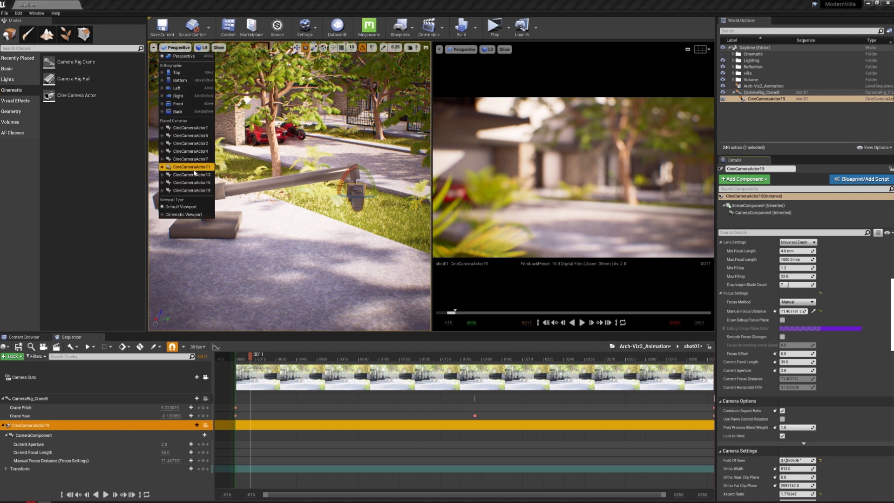
left_click(195, 190)
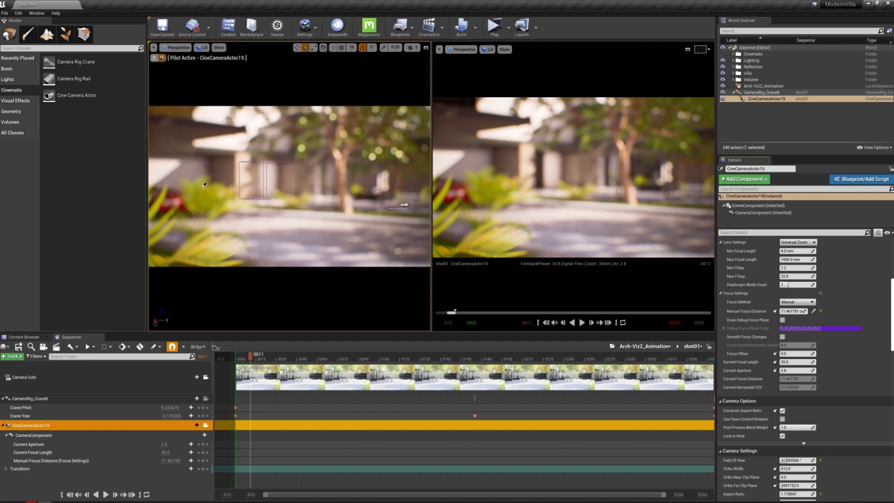
left_click(208, 246)
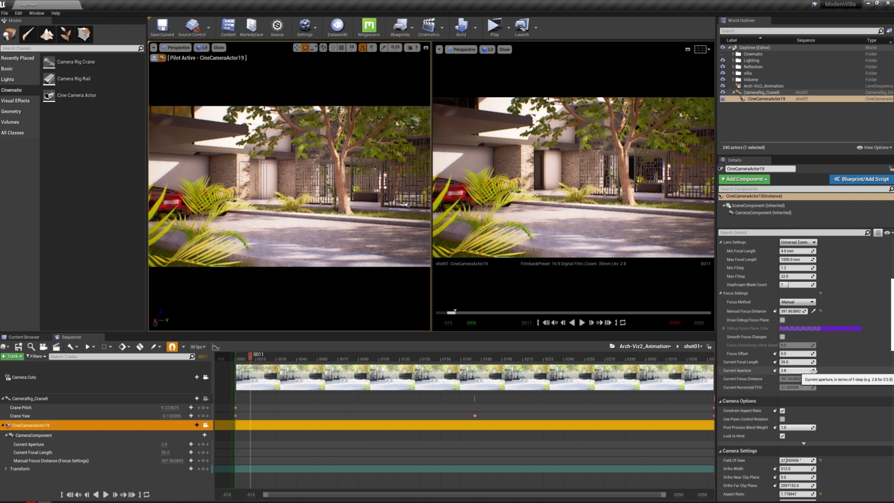
Try Current Aperture 22, set it to 1.2, and adjust CineCameraActor19's Manual Focus Distance to about 201 cm
left_click_drag(796, 371, 813, 371)
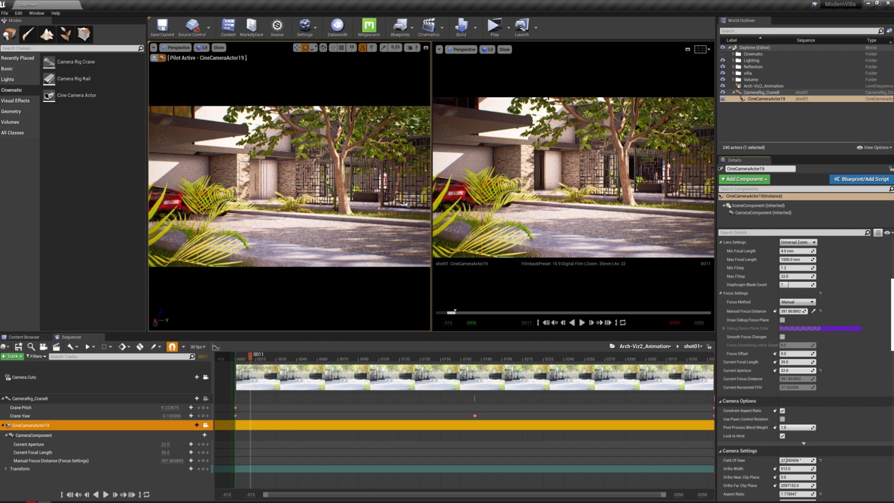
left_click_drag(813, 371, 787, 371)
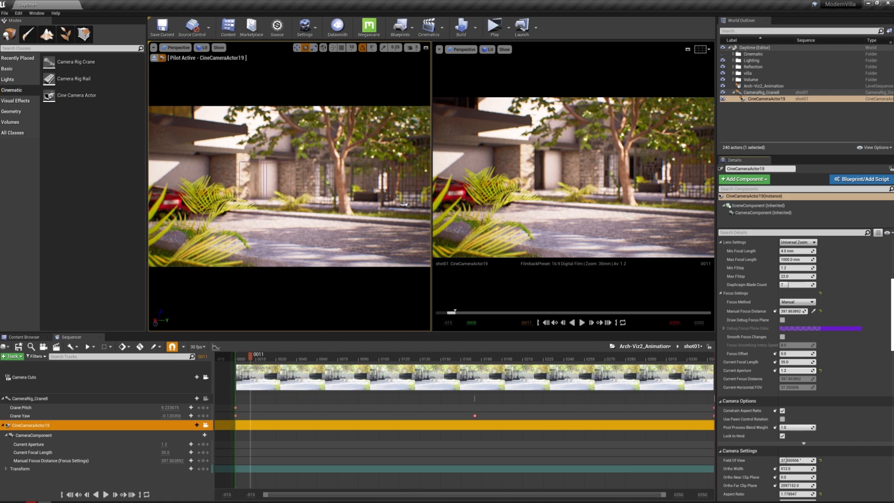
mouse_move(791, 313)
left_mouse_down()
mouse_move(773, 311)
mouse_move(808, 311)
left_mouse_up()
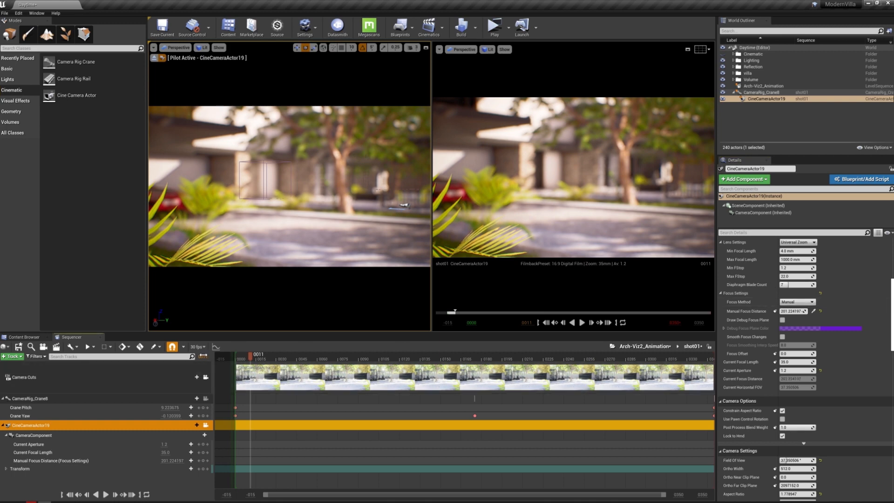
Move the playhead to frame 0 and keyframe CineCameraActor19's Manual Focus Distance and Current Aperture
key("g")
left_click(236, 351)
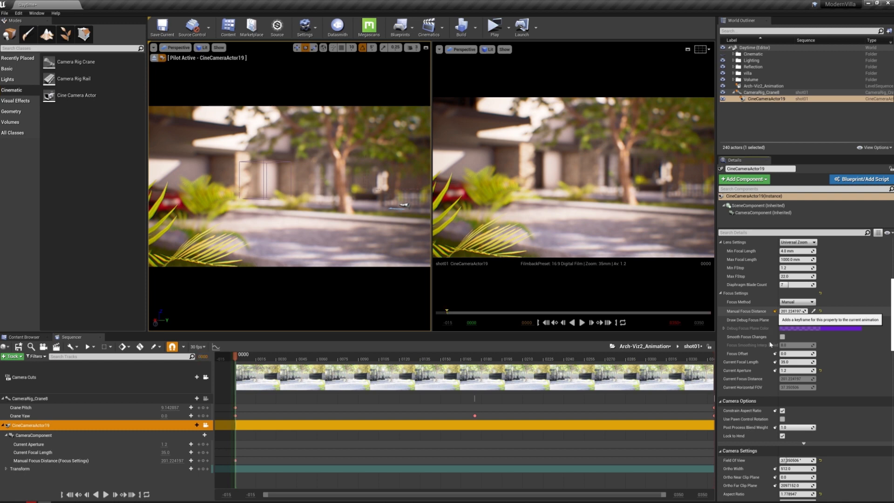
left_click(776, 312)
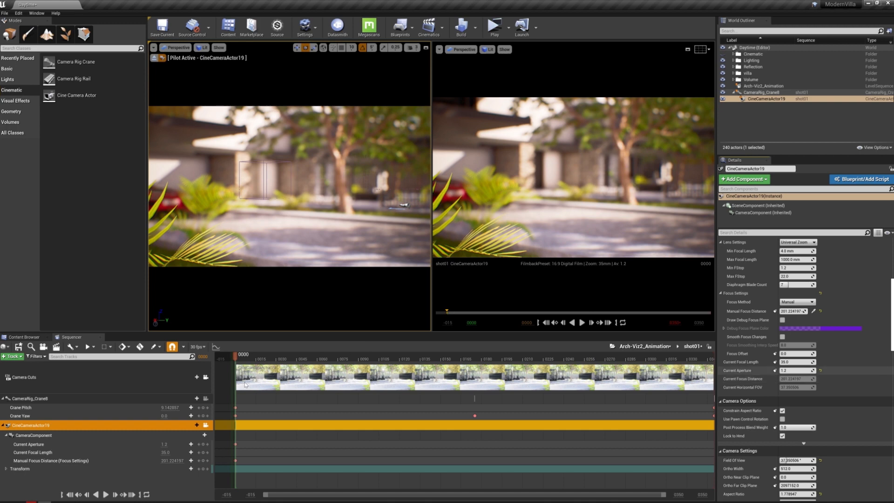
Move the playhead to frame 200 and keyframe the same Manual Focus Distance and Current Aperture there
left_click(203, 357)
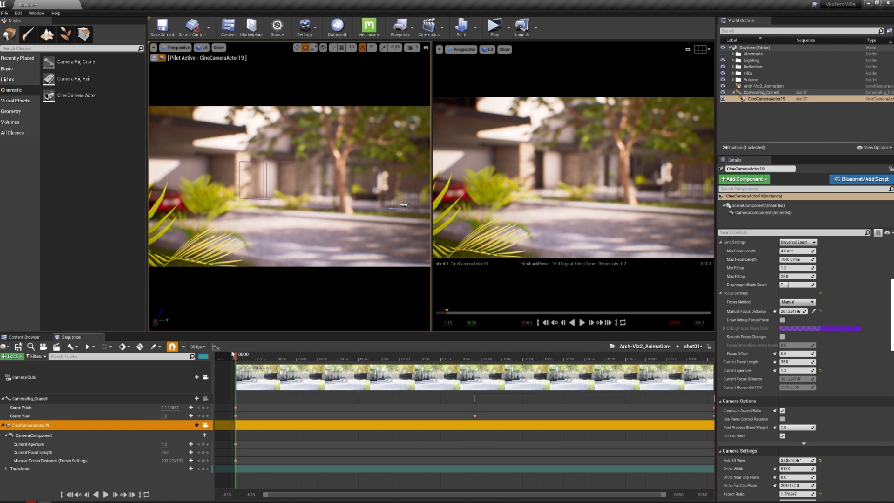
type("200")
key("Return")
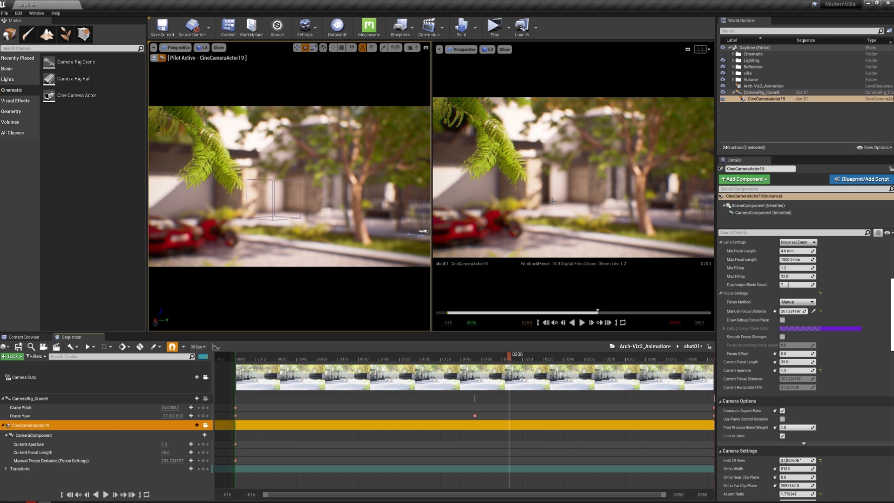
left_click(775, 311)
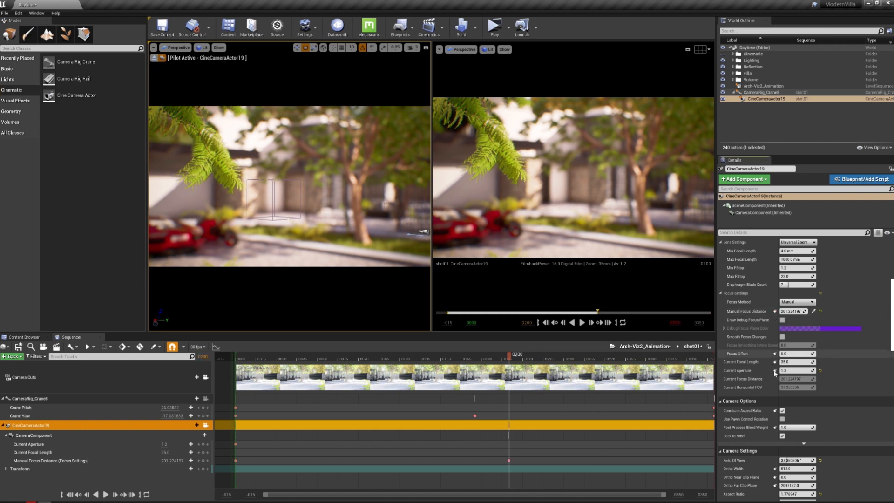
left_click(775, 371)
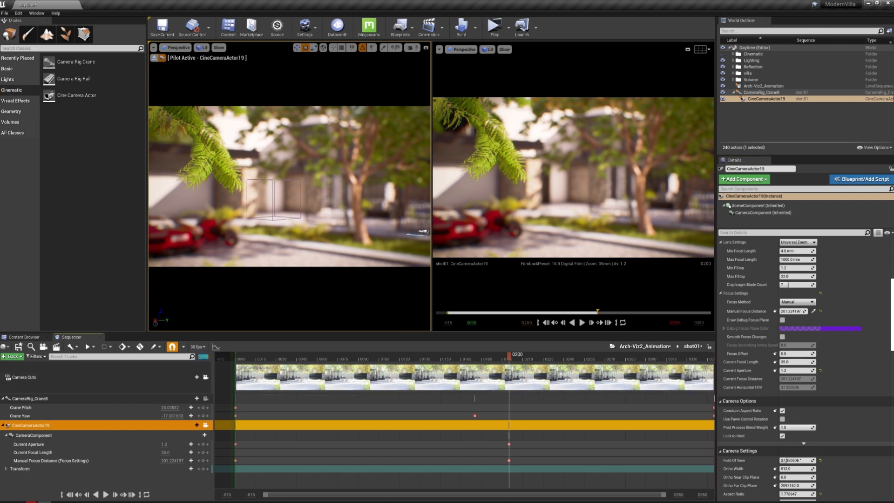
Move the playhead to frame 350 and keyframe CineCameraActor19's Manual Focus Distance at about 3032 cm, sampled from the background
left_click(132, 494)
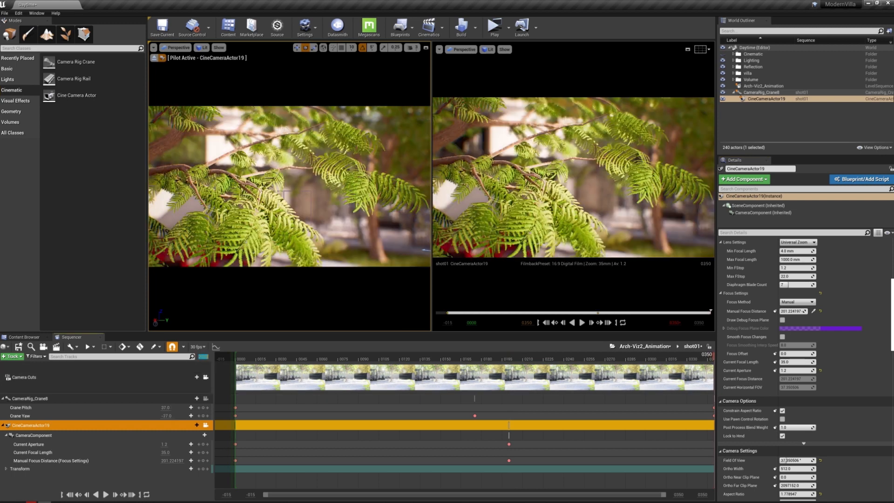
left_click_drag(800, 320, 817, 312)
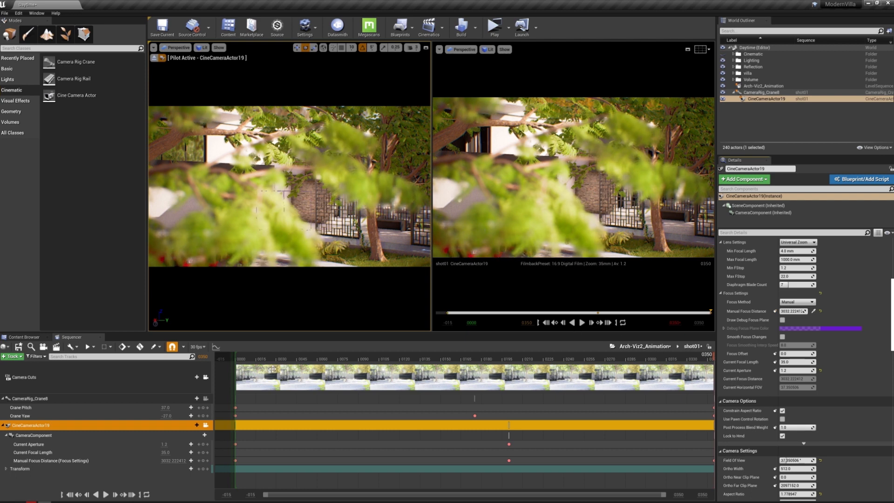
left_click(152, 373)
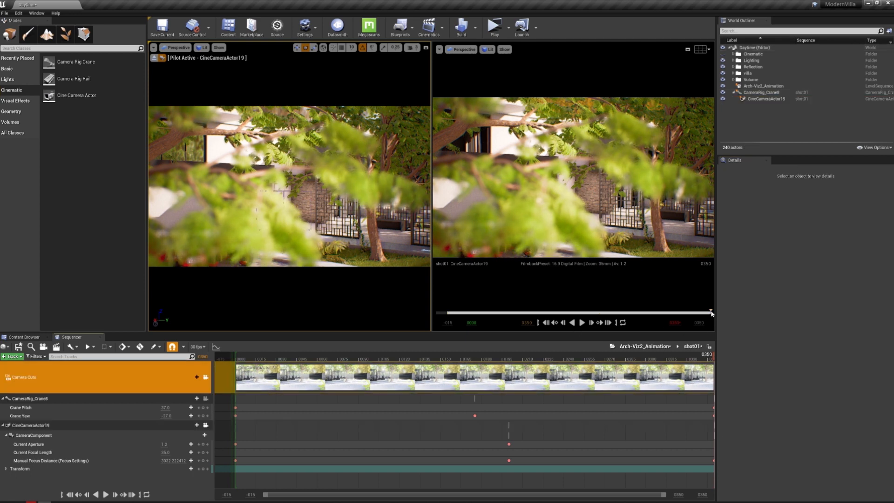
Play shot01 from frame 0 to review the focus animation, maximize the perspective viewport, and stop playback at frame 182
left_click(447, 313)
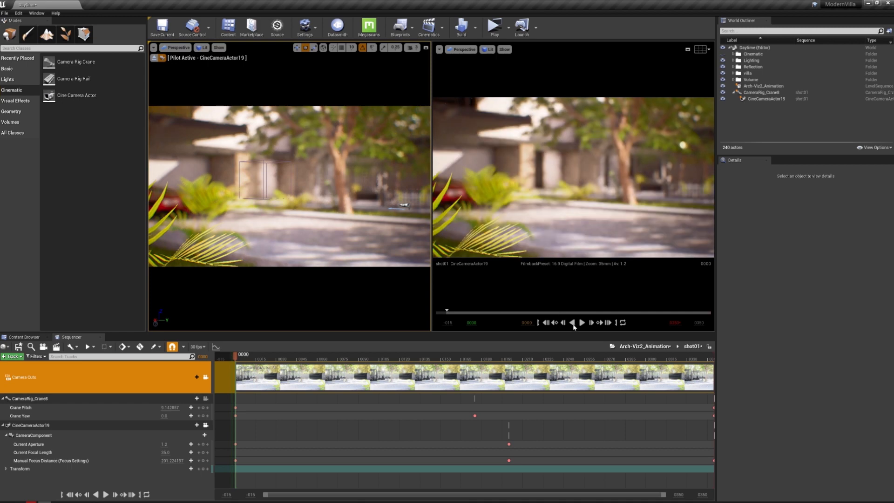
left_click(582, 322)
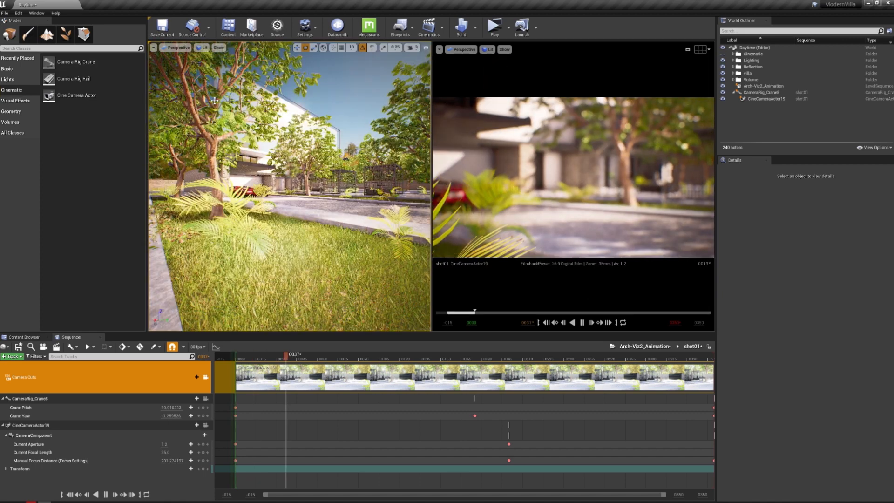
left_click(422, 48)
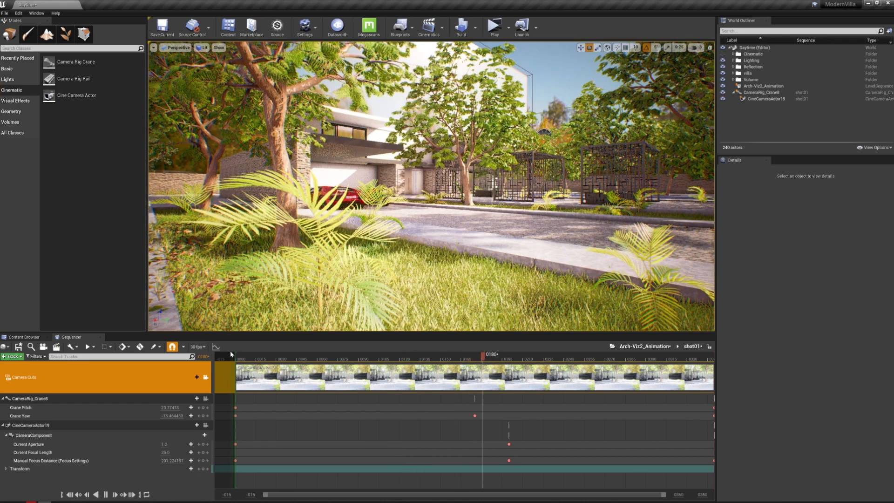
left_click(485, 360)
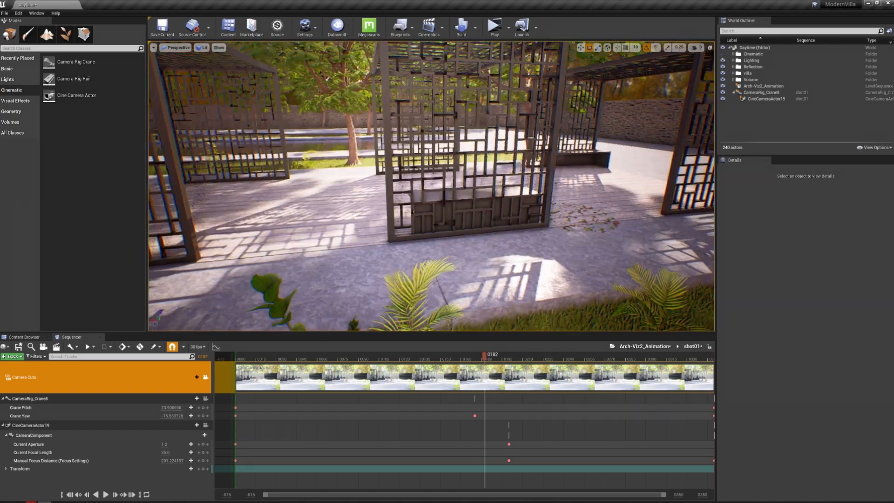
Place a Camera Rig Rail on the paving at the entrance of the pergola walkway and activate the Move tool
right_click_drag(432, 187, 410, 180)
left_click_drag(73, 78, 441, 204)
left_click_drag(495, 274, 491, 257)
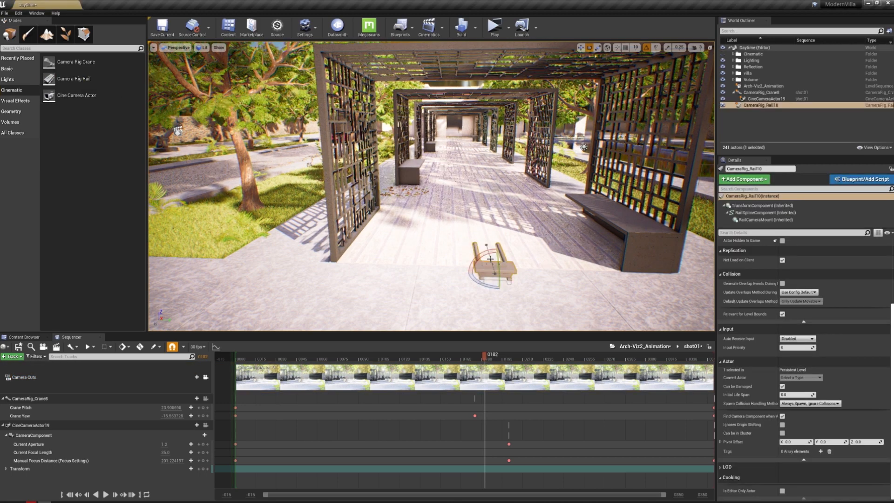
right_click_drag(536, 233, 585, 223)
key("w")
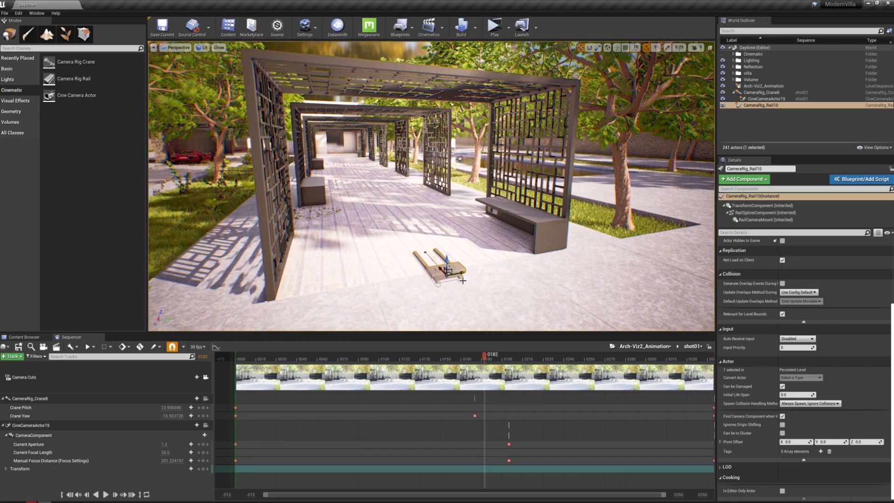
Select the rail's end point and stretch the rail into the pergola along the walkway
left_click(425, 252)
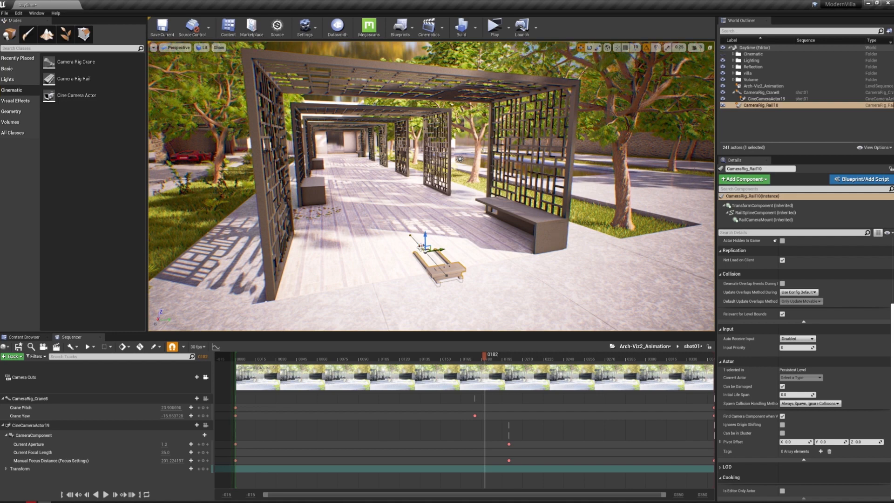
left_click_drag(426, 253, 363, 206)
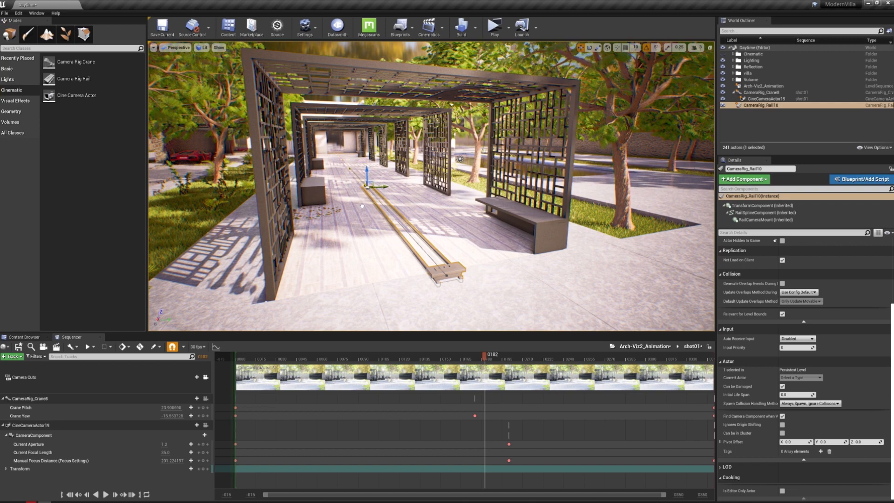
mouse_move(362, 205)
right_mouse_down()
mouse_move(341, 142)
mouse_move(340, 221)
mouse_move(326, 203)
mouse_move(357, 193)
right_mouse_up()
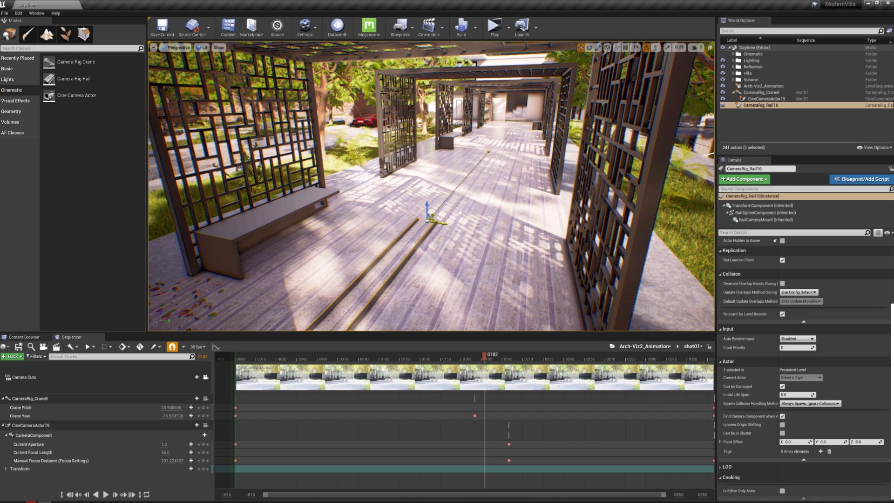
Try bending the rail sideways, undo that move, and extend the rail's end point farther down the walkway
left_click_drag(435, 220, 633, 189)
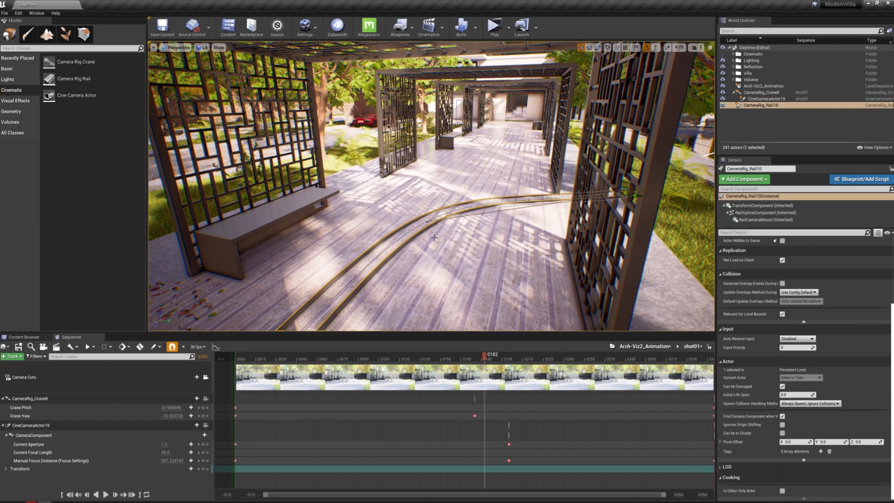
key("ctrl+z")
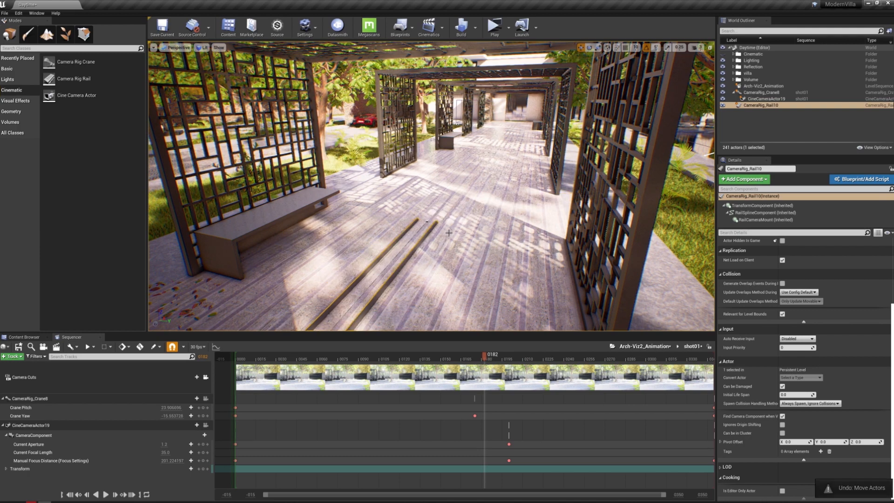
left_click(428, 218)
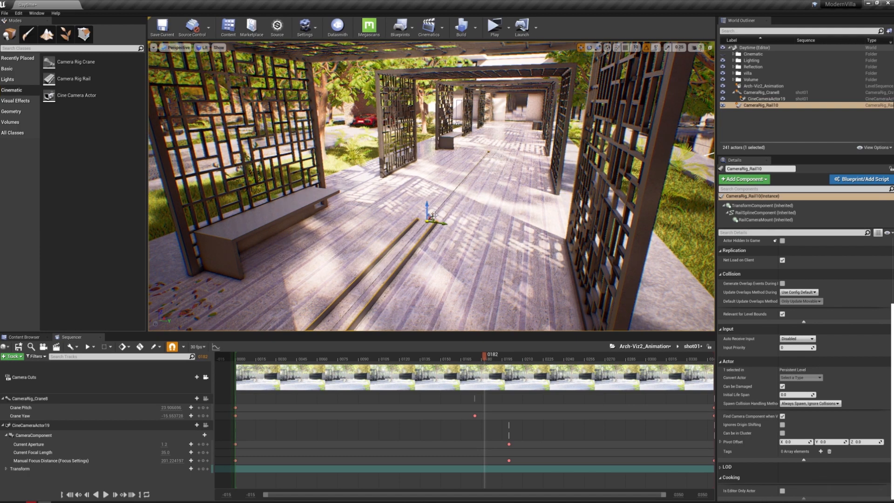
left_click_drag(431, 218, 497, 157)
right_click_drag(497, 157, 462, 178)
Place a Cine Camera Actor beside the rail mount and attach it to CameraRig_Rail10
left_click_drag(90, 99, 366, 270)
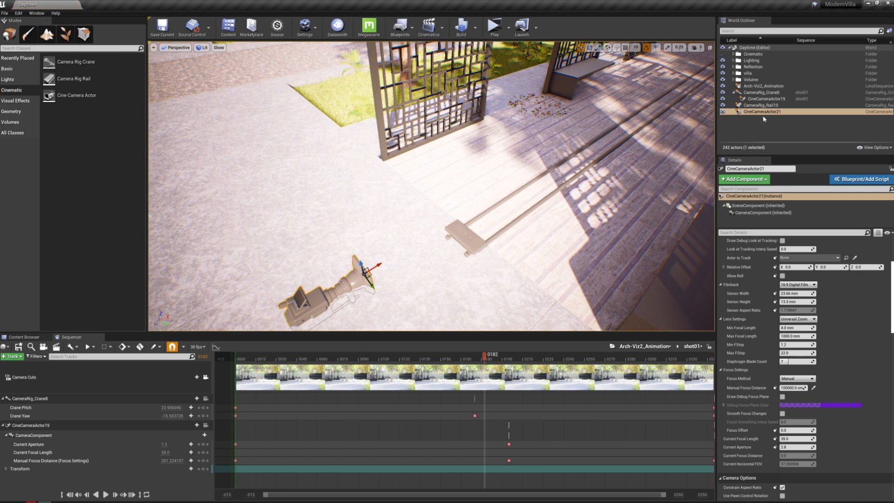
left_click_drag(765, 116, 766, 108)
right_click_drag(433, 196, 600, 151)
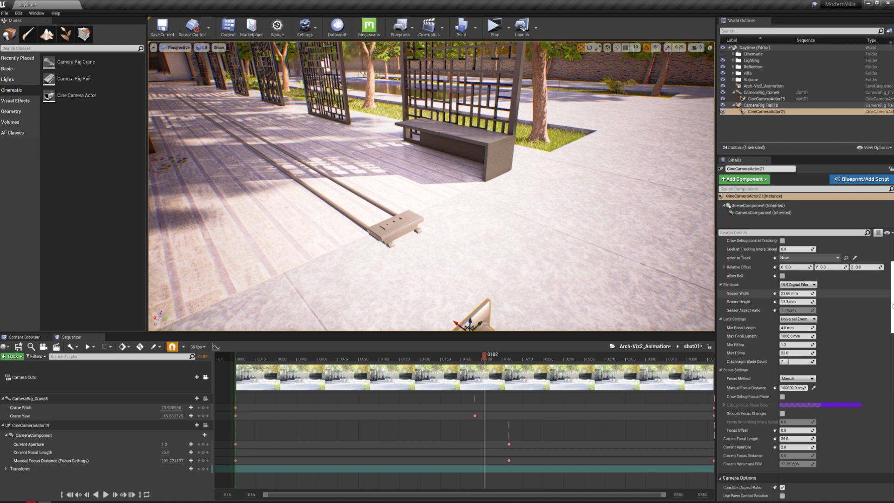
Reset CineCameraActor21's relative location to 0, 0, 0 so it sits on the rail mount
scroll(873, 303, "up", 5)
left_click(733, 105)
left_click(733, 106)
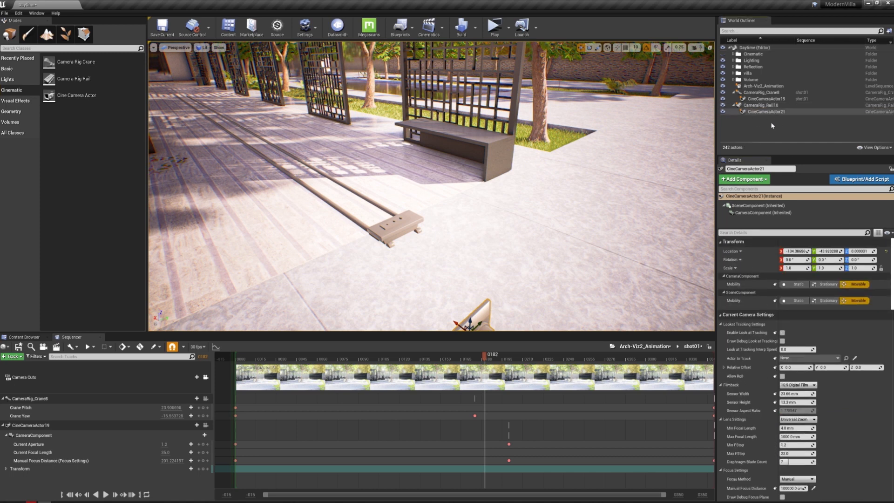
left_click(887, 251)
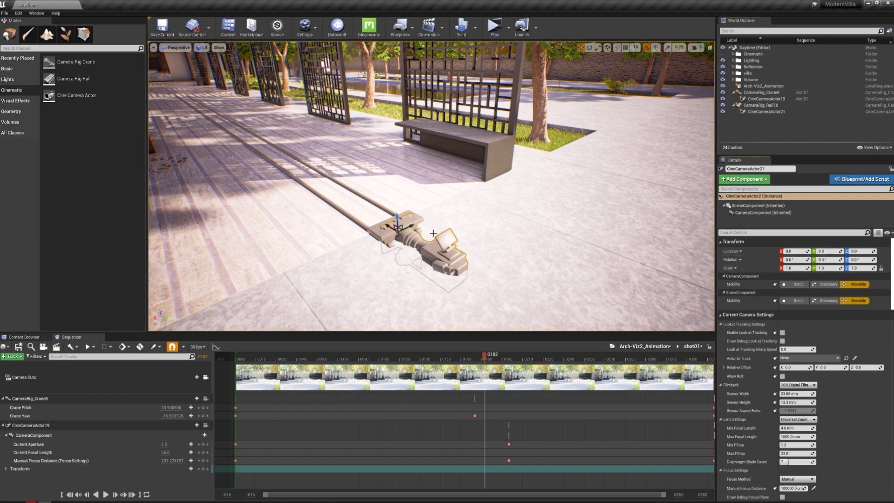
Pilot CineCameraActor21, raise it to about 71 cm above the rail mount, and tilt it up slightly to frame the walkway
right_click_drag(396, 215, 366, 205)
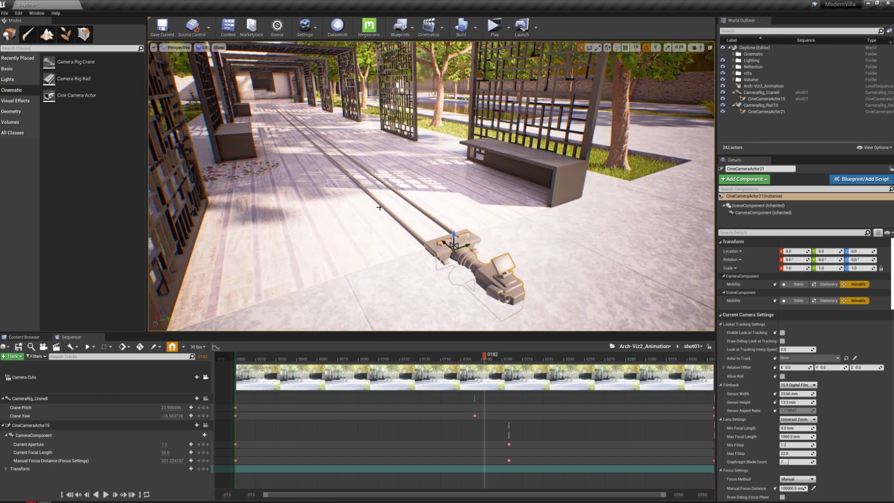
left_click(177, 49)
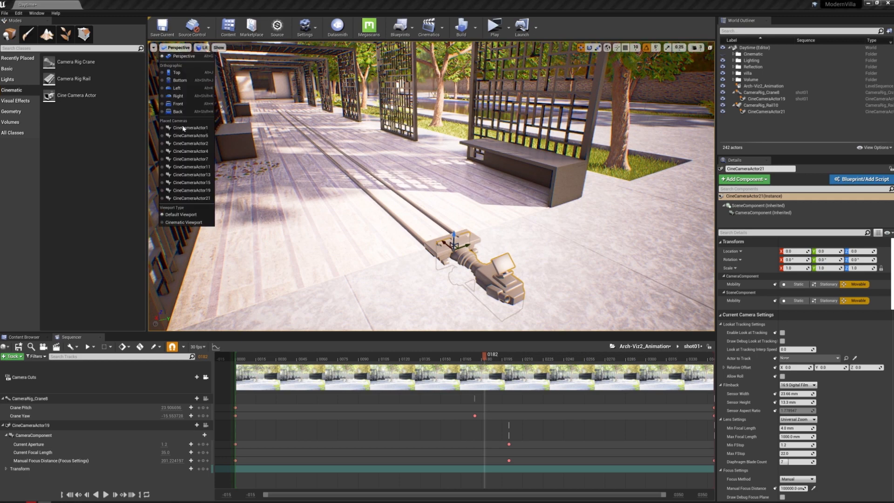
left_click(208, 198)
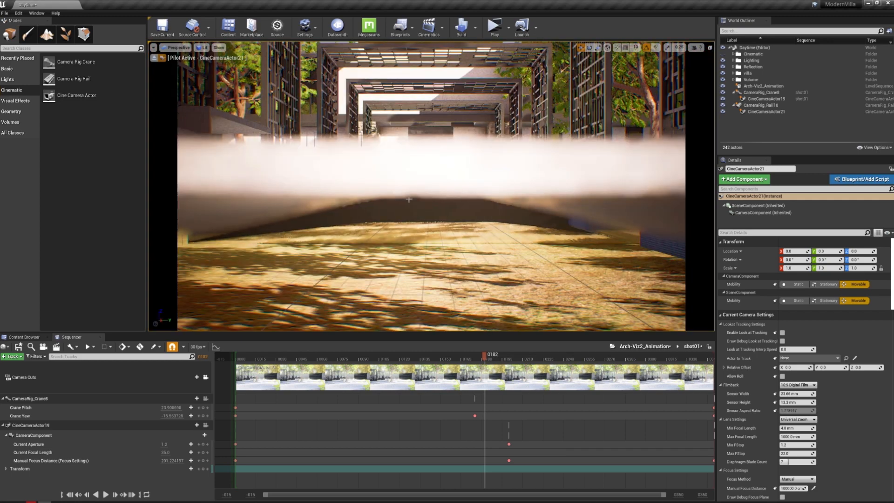
middle_click_drag(327, 209, 325, 163)
middle_click_drag(454, 159, 450, 113)
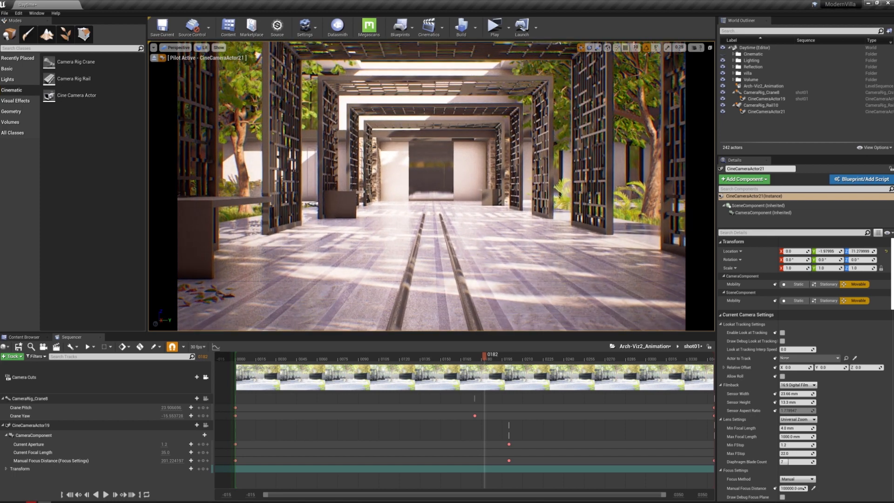
right_click_drag(480, 209, 479, 203)
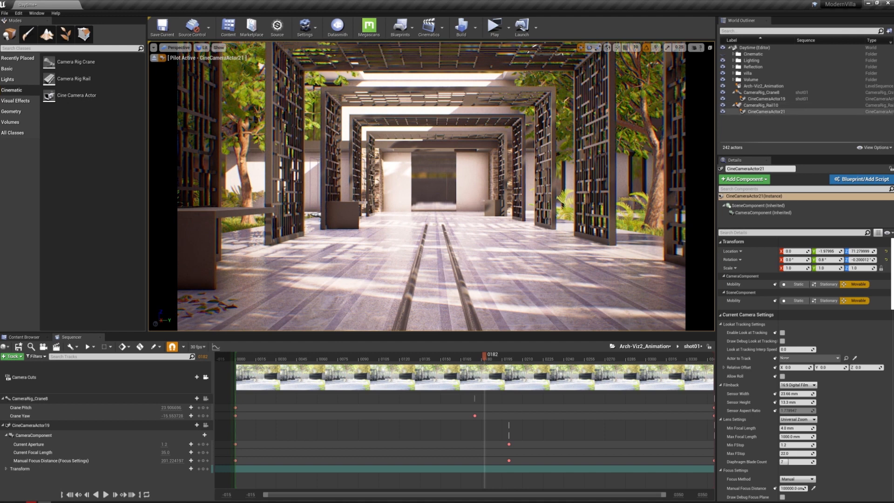
Try the 105mm and 50mm prime lenses on CineCameraActor21, set 30mm Prime f/1.4, and tilt the camera slightly upward
scroll(801, 282, "down", 5)
scroll(789, 327, "up", 2)
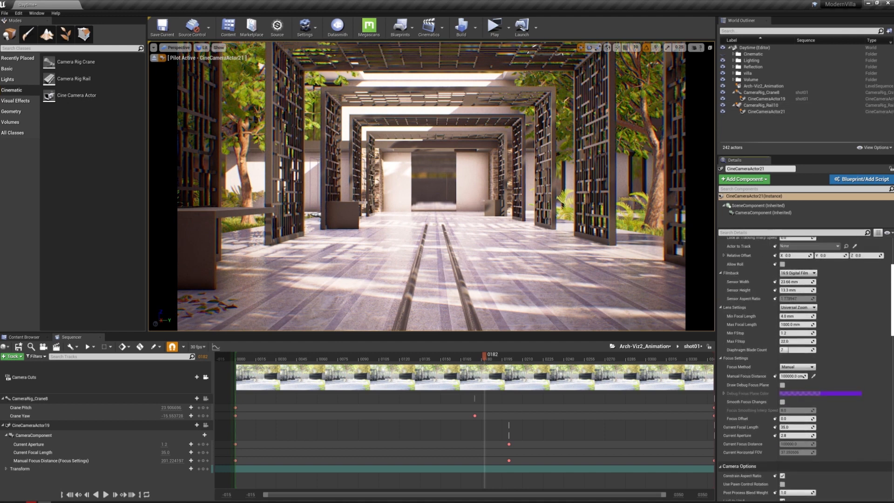
left_click(809, 322)
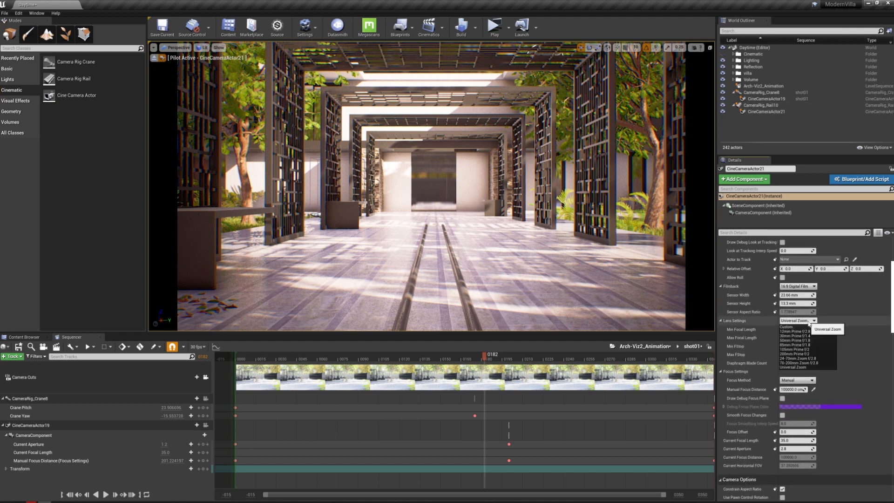
left_click(805, 350)
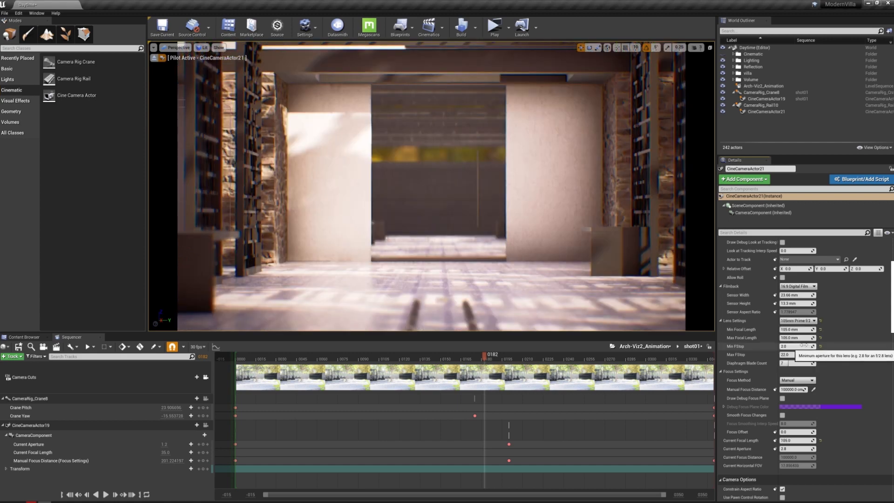
left_click(797, 321)
left_click(797, 344)
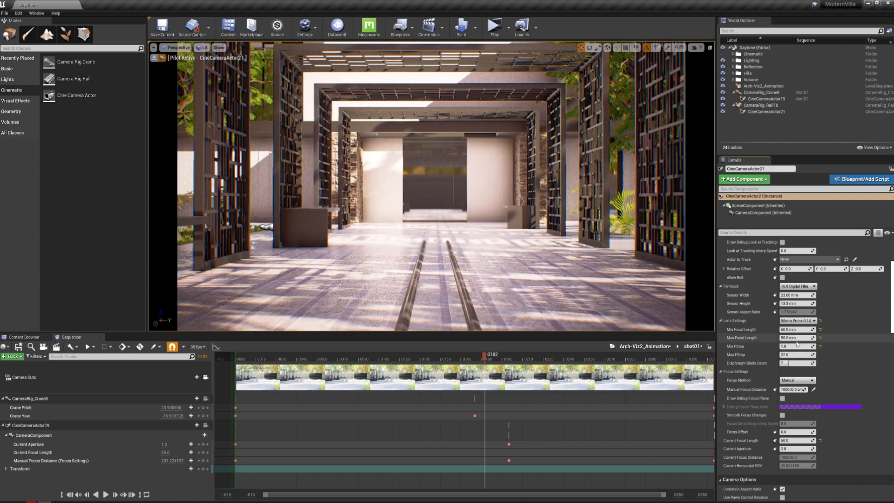
left_click(797, 320)
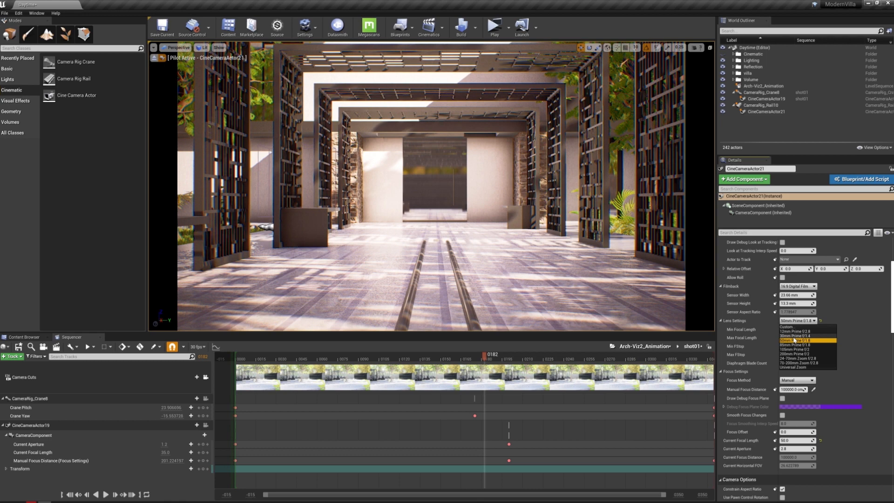
left_click(796, 336)
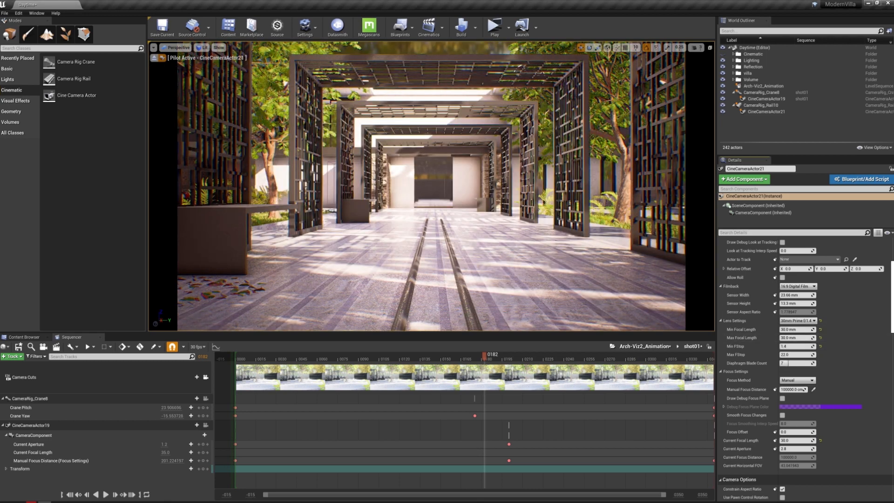
right_click_drag(431, 187, 429, 175)
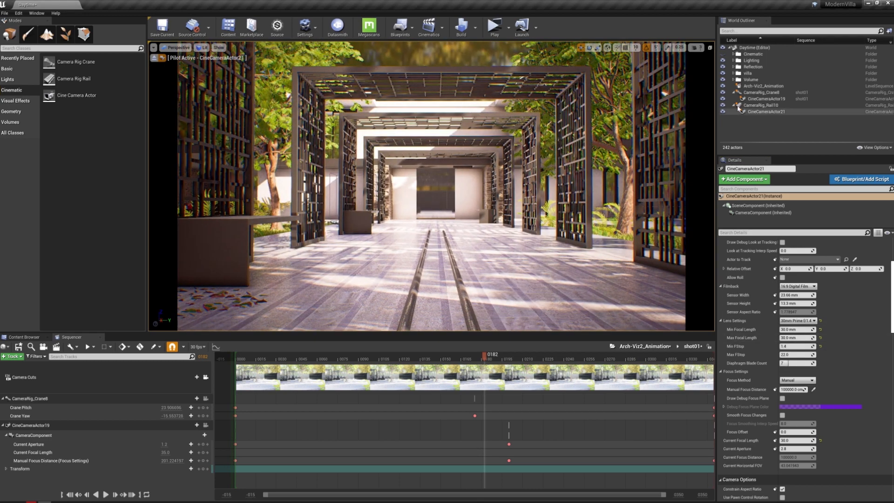
Stop piloting CineCameraActor21 and view the rail rig and its camera from outside the pergola
left_click(763, 105)
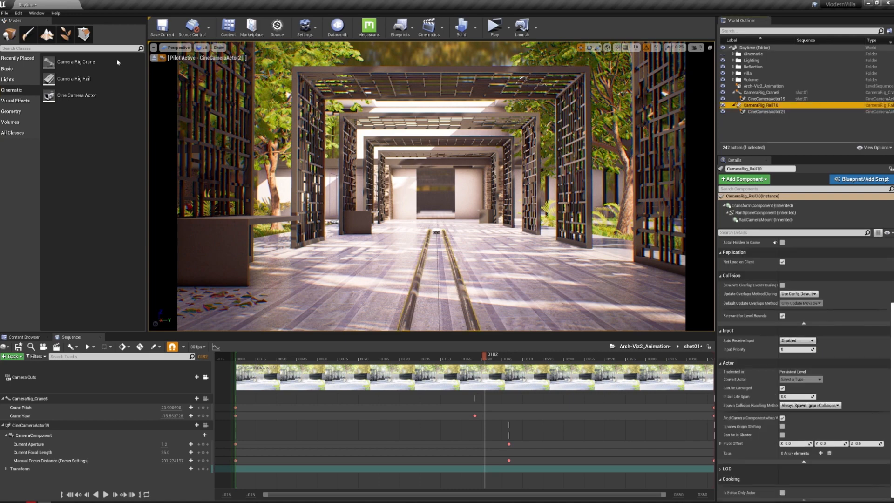
left_click(162, 58)
right_click_drag(354, 163, 372, 158)
key("s")
key("w")
key("d")
key("d")
Test CameraRig_Rail10's travel by setting its Current Position on Rail to 1 and back to 0
left_click(768, 112)
left_click(770, 105)
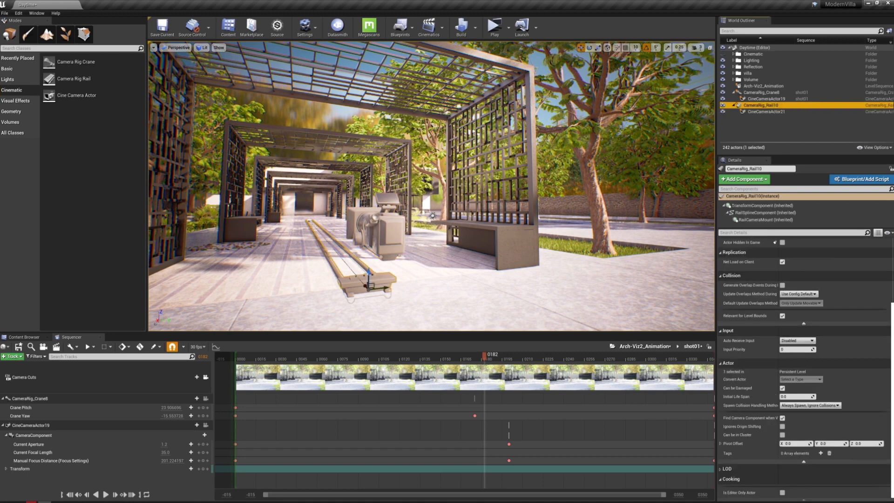
left_click_drag(892, 333, 892, 266)
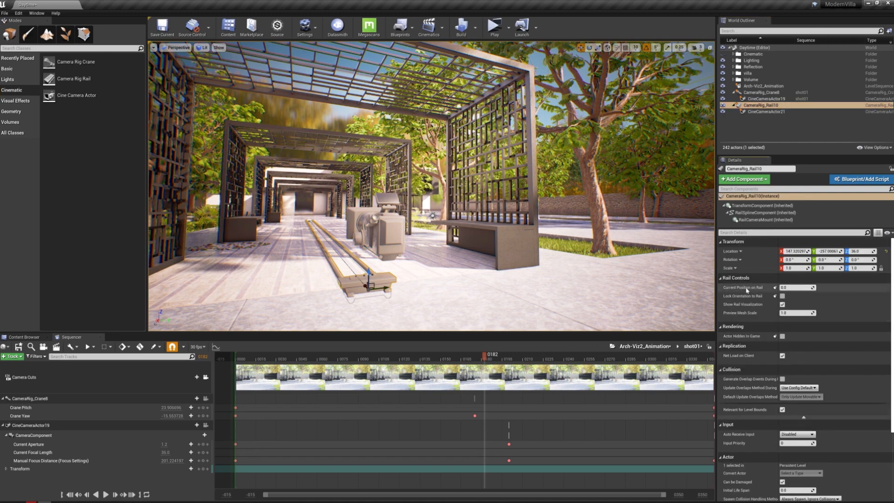
left_click(801, 288)
key("Return")
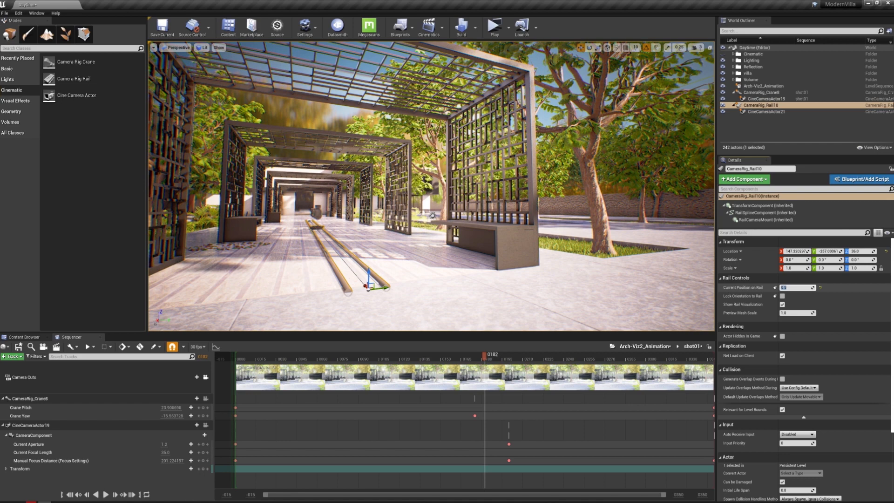
type("1")
key("Return")
type("0")
key("Return")
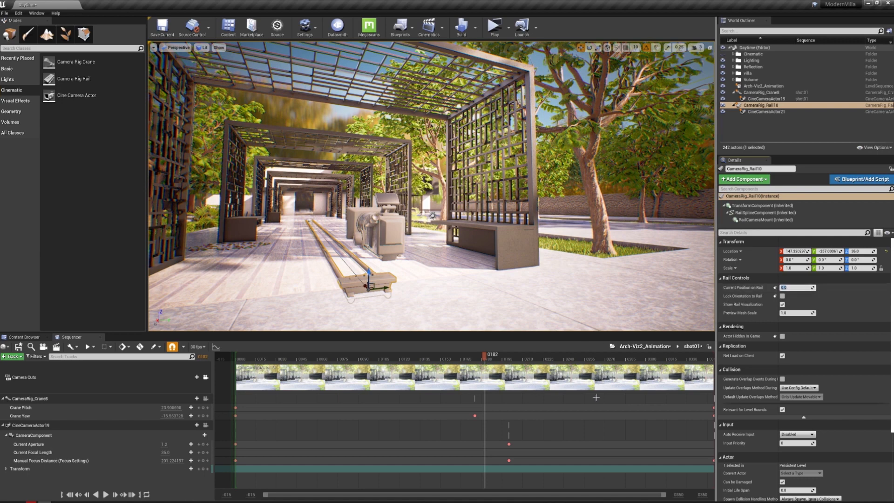
In the Arch-Viz2_Animation master sequence, move shot02 to start right after shot01 and extend its end to about frame 900
left_click(646, 348)
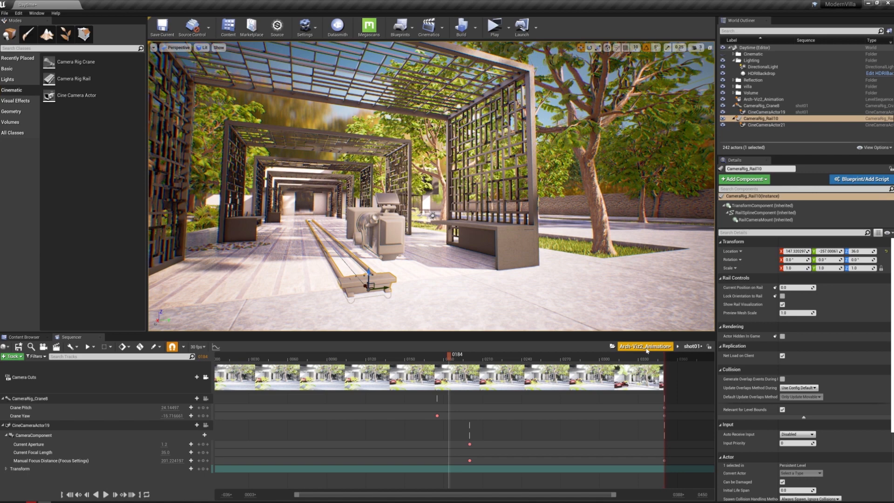
left_click(646, 348)
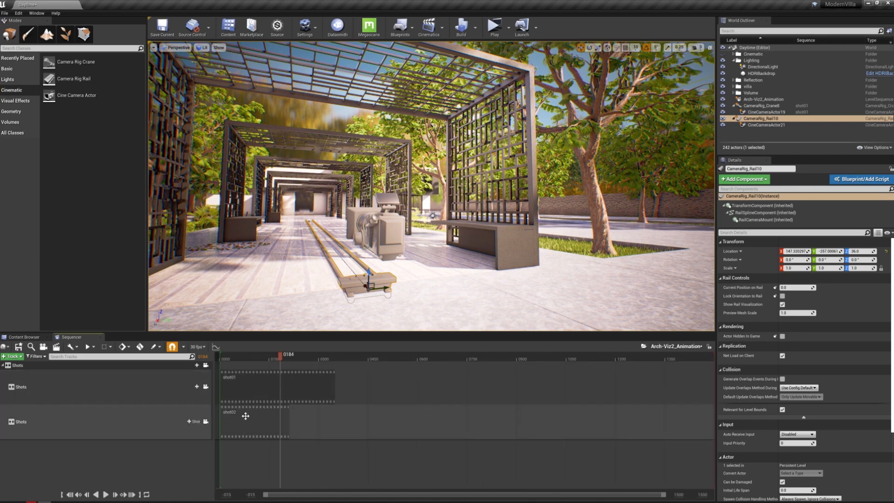
left_click(245, 415)
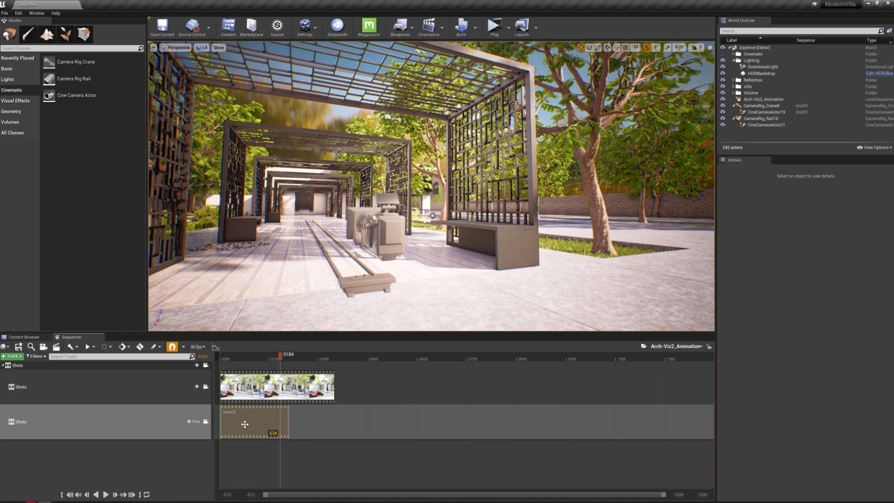
left_click_drag(237, 424, 360, 422)
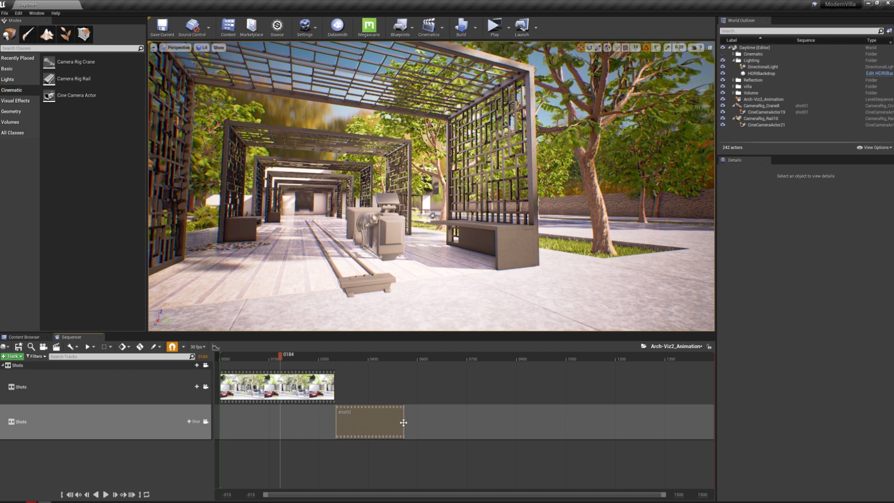
mouse_move(524, 423)
left_mouse_down()
mouse_move(468, 423)
mouse_move(564, 423)
mouse_move(517, 422)
left_mouse_up()
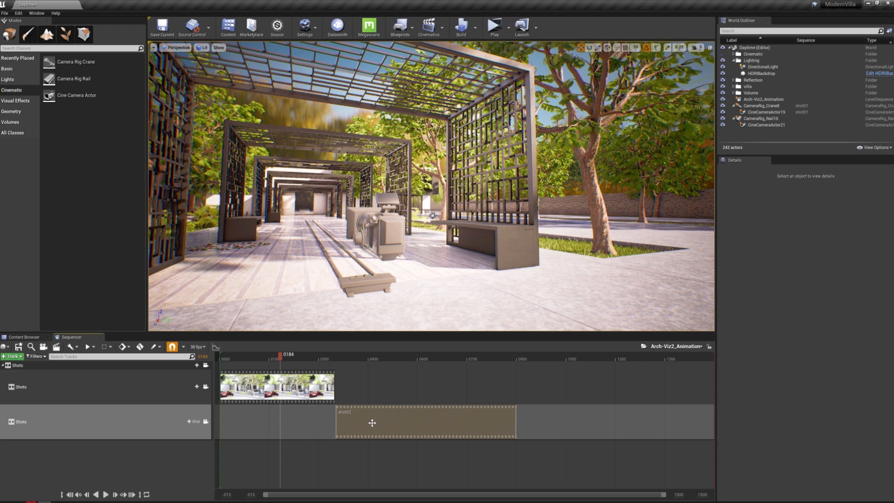
Open shot02, add CineCameraActor21 to it, and extend its camera cut over the full length of the shot
double_click(372, 423)
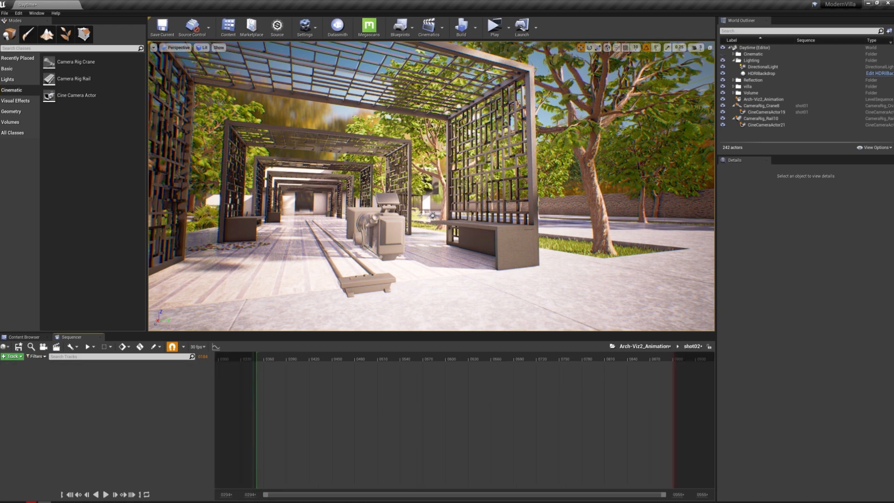
left_click(375, 226)
left_click(7, 357)
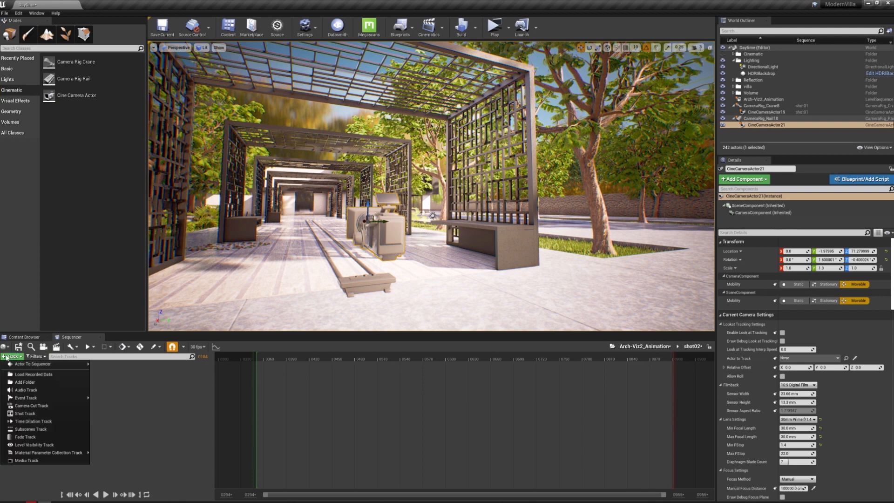
mouse_move(28, 364)
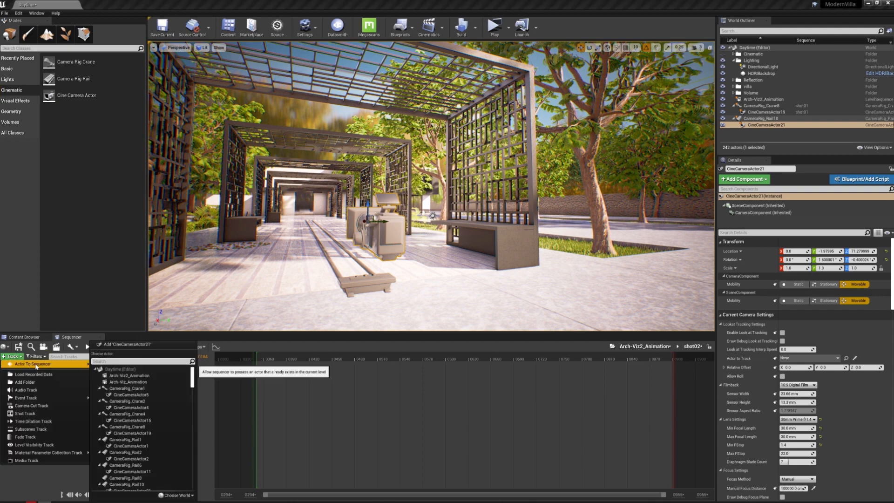
left_click(165, 346)
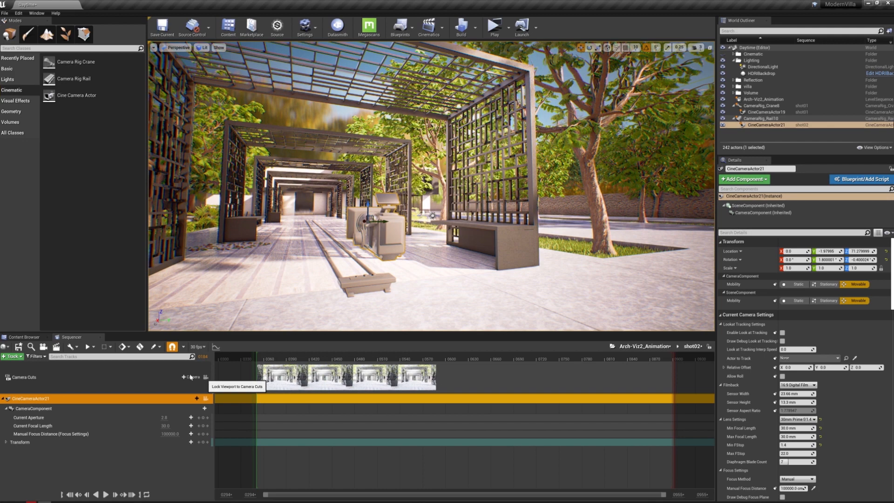
left_click(205, 380)
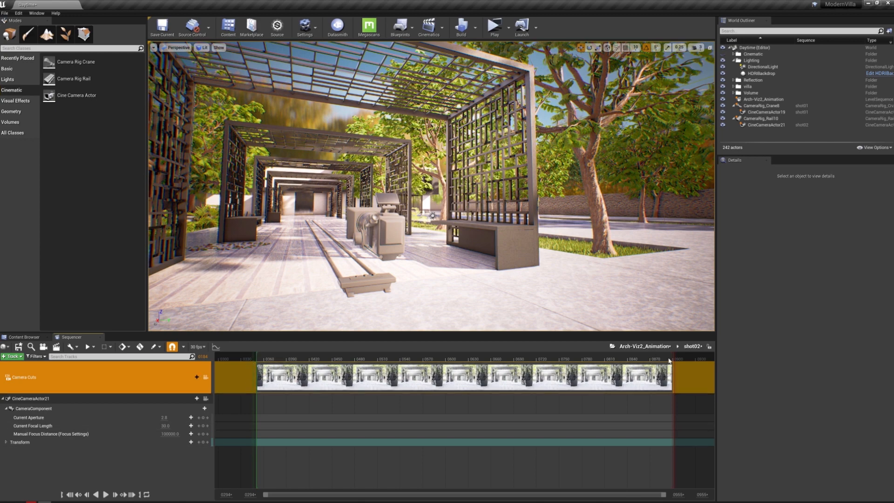
Check shot02 in the master sequence, reopen it, and preview frame 380 in the restored side-by-side viewport layout
left_click(645, 346)
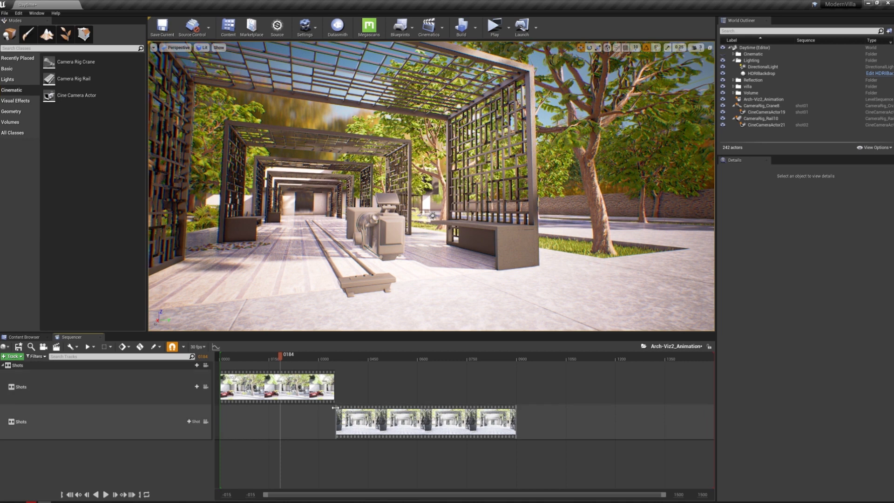
double_click(462, 416)
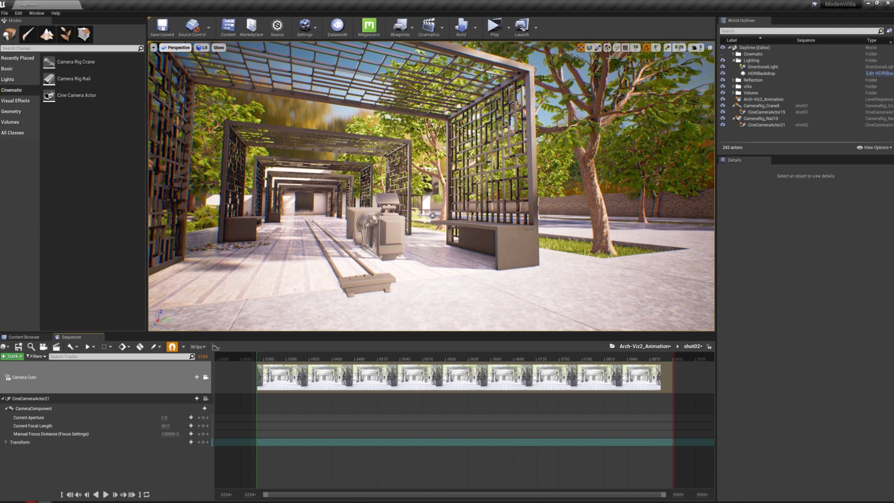
left_click(710, 48)
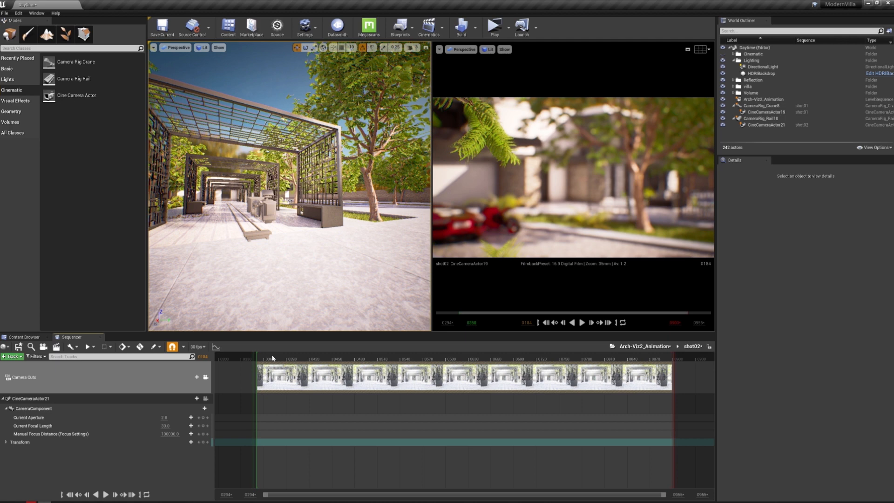
left_click(271, 358)
left_click(279, 358)
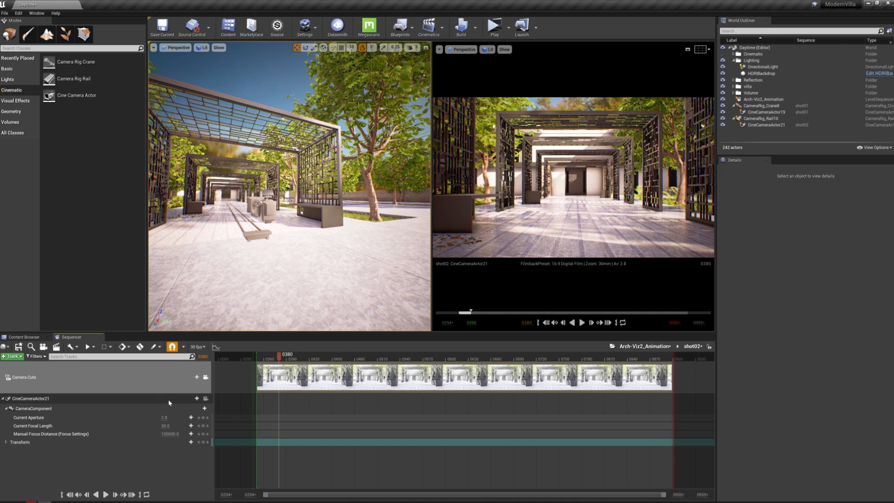
Pilot CineCameraActor21 in the perspective viewport and turn it slightly to a Z rotation of about -3°
left_click(191, 398)
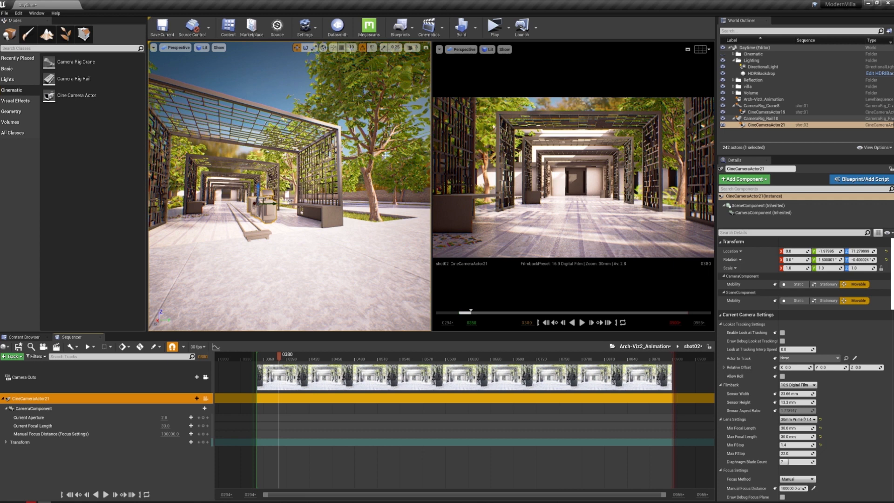
left_click(177, 49)
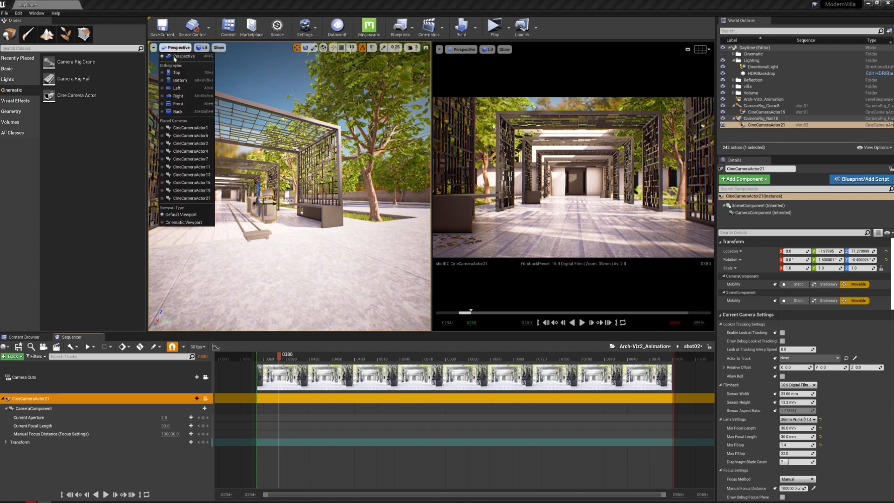
left_click(192, 198)
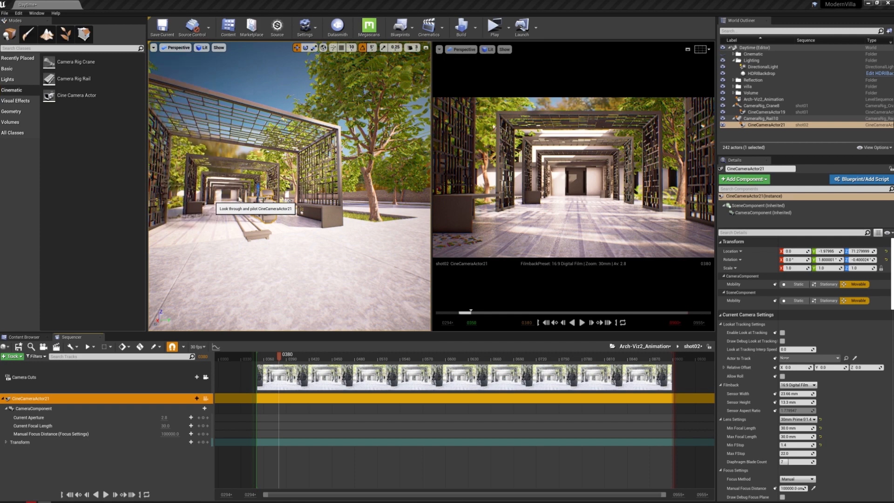
mouse_move(289, 186)
right_mouse_down()
mouse_move(264, 186)
mouse_move(280, 186)
right_mouse_up()
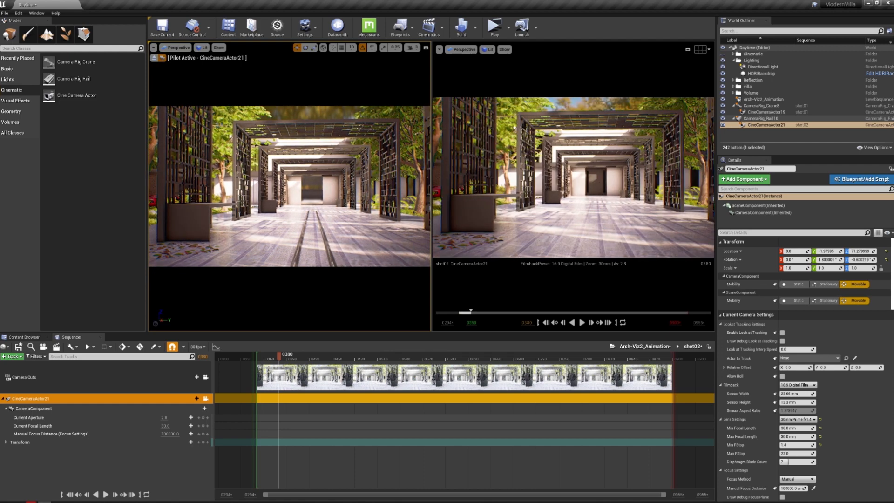
right_click_drag(280, 186, 282, 186)
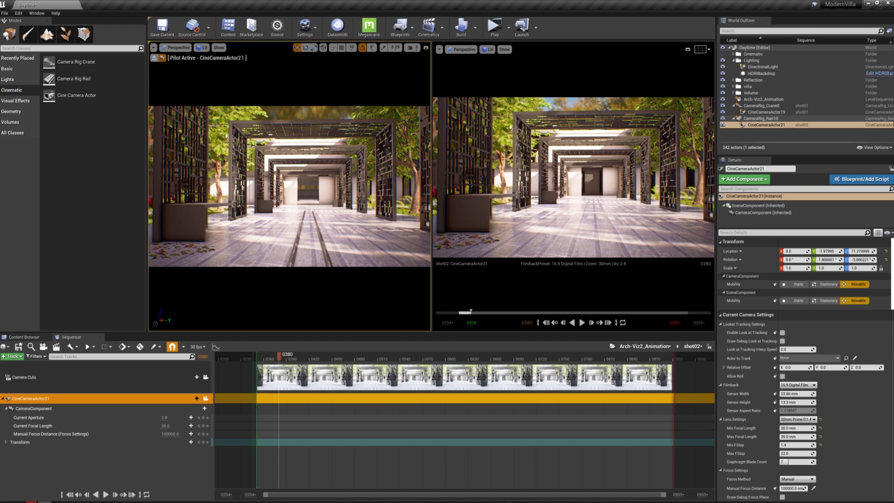
Select CameraRig_Rail10 and keyframe its Current Position on Rail at 0 on frame 350 of shot02
right_click(353, 171)
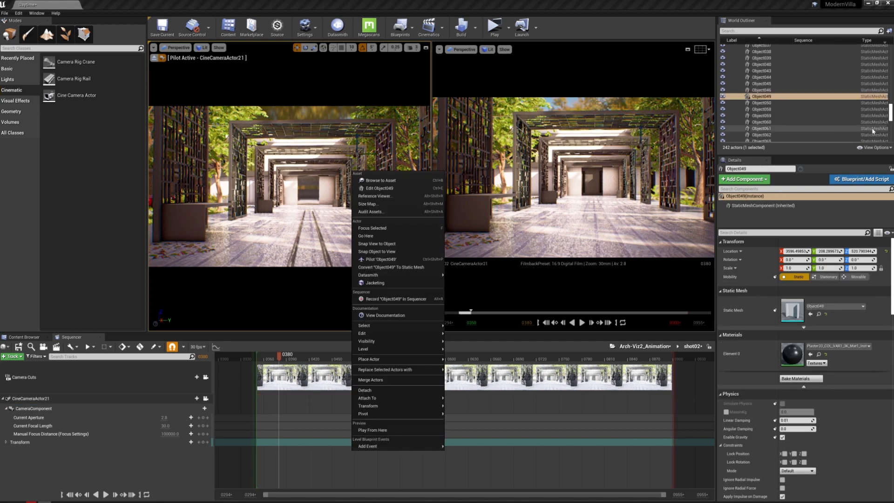
left_click_drag(891, 111, 892, 52)
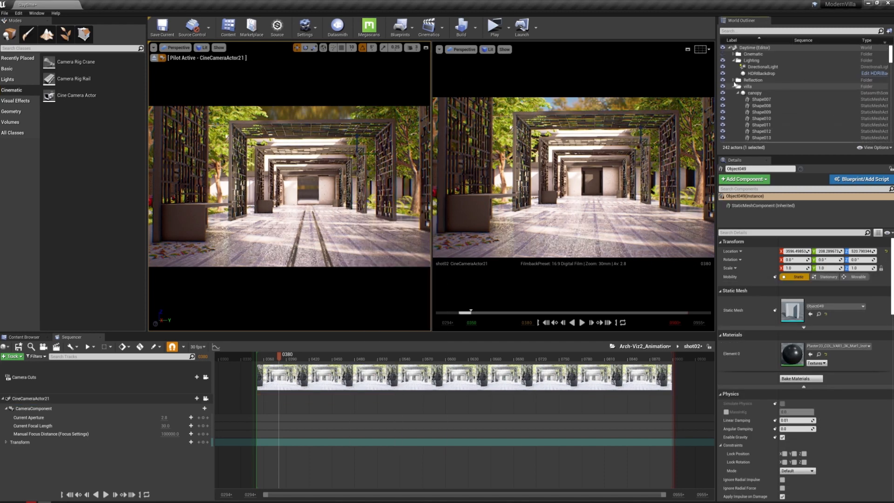
left_click(734, 87)
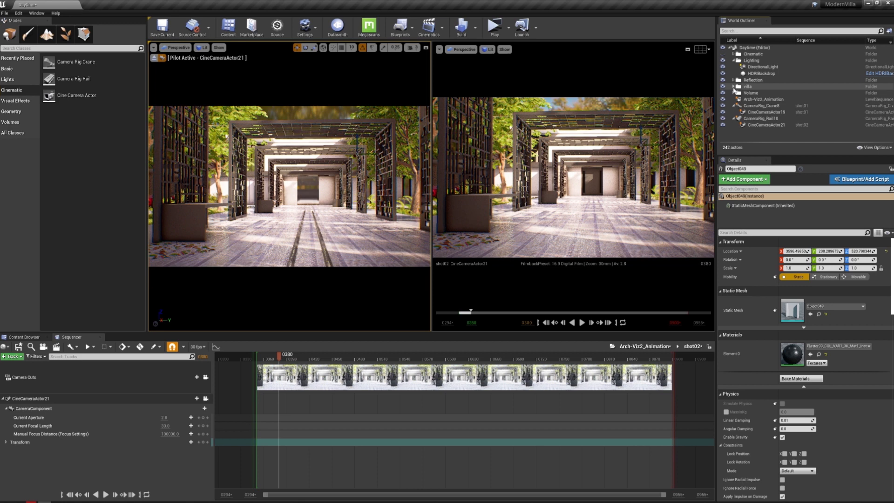
left_click(768, 119)
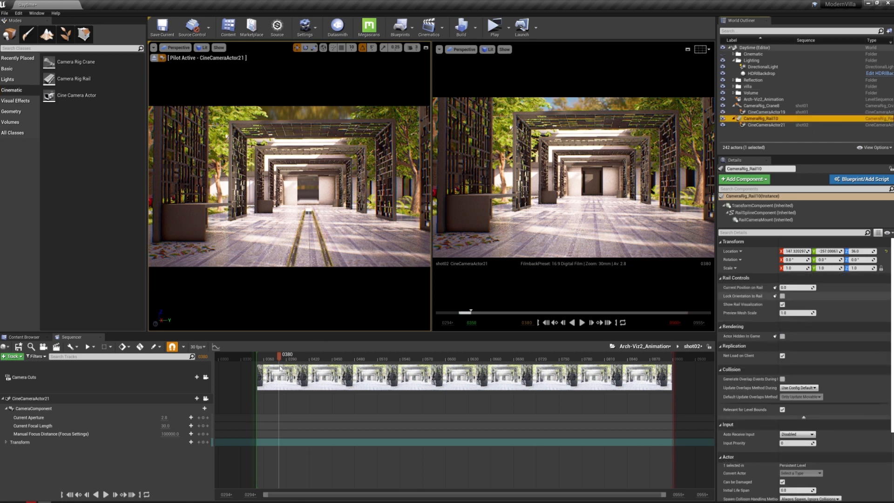
left_click(261, 347)
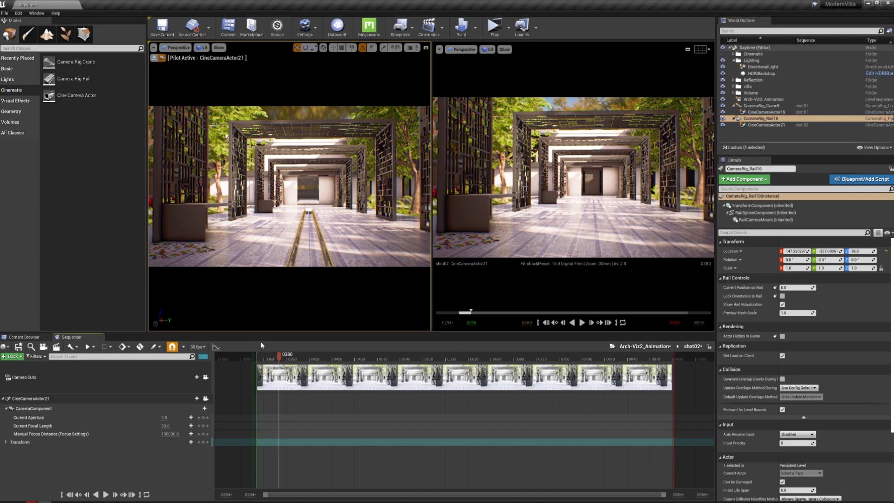
type("350")
key("Return")
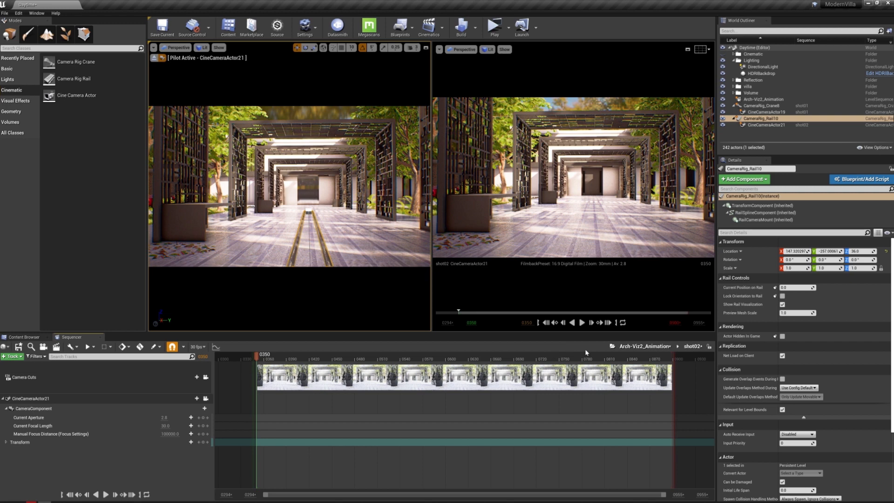
left_click(776, 289)
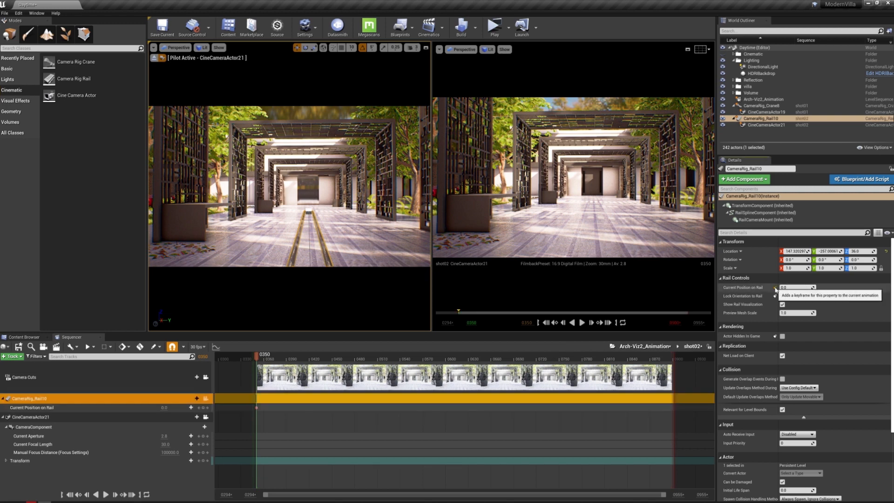
At frame 900, set CameraRig_Rail10's Current Position on Rail to 1 and keyframe it
left_click(203, 357)
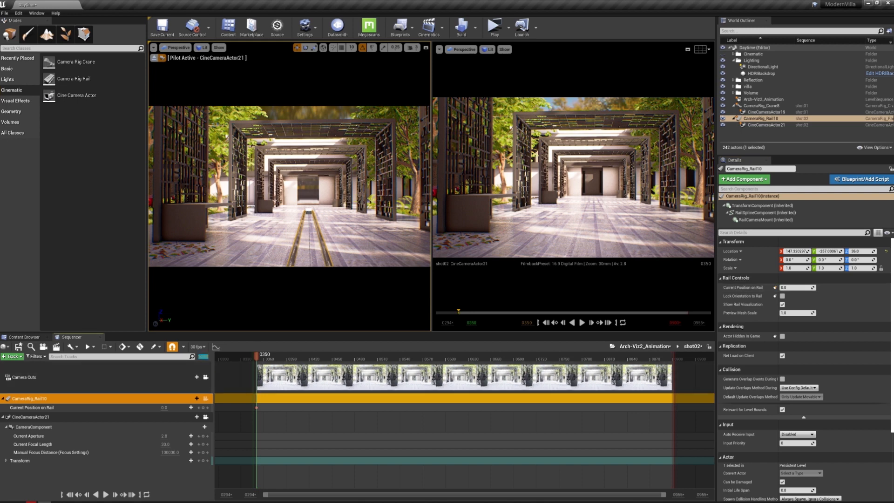
type("900")
key("Return")
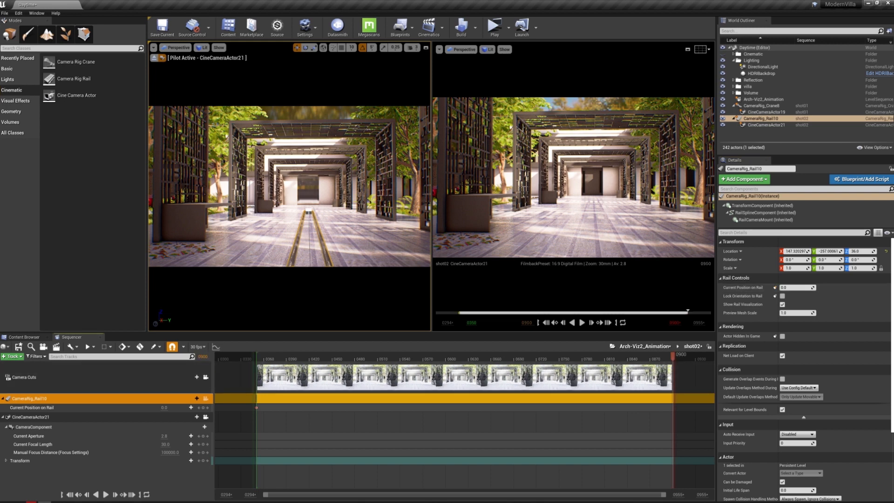
left_click(792, 288)
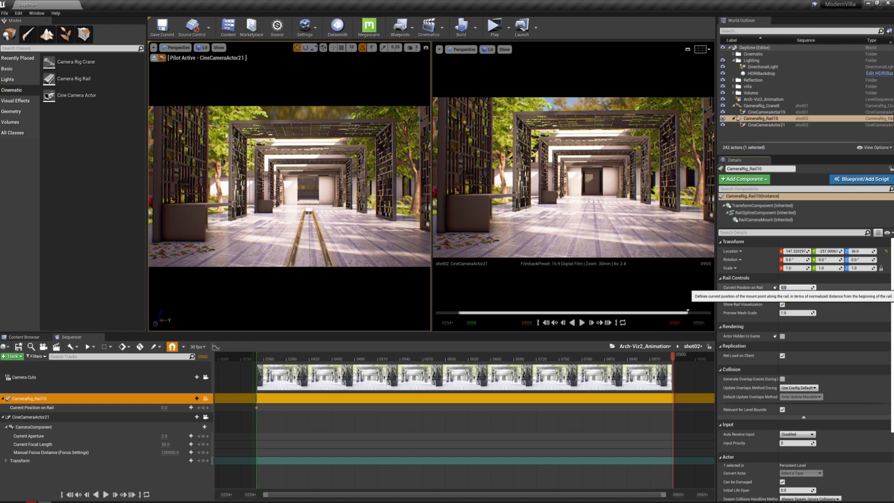
type("1")
key("Return")
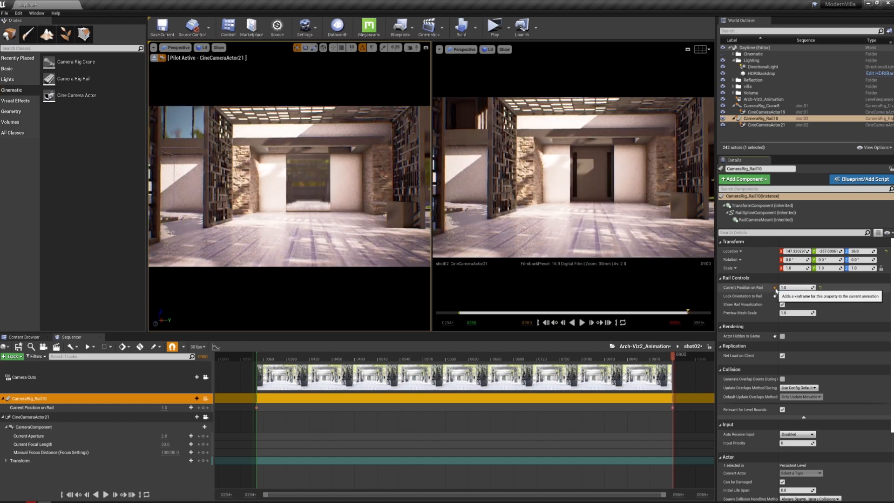
Preview shot02's rail move around frame 469 and check frame 186 in the Arch-Viz2_Animation master sequence
left_click_drag(640, 361, 478, 360)
left_click_drag(420, 359, 347, 362)
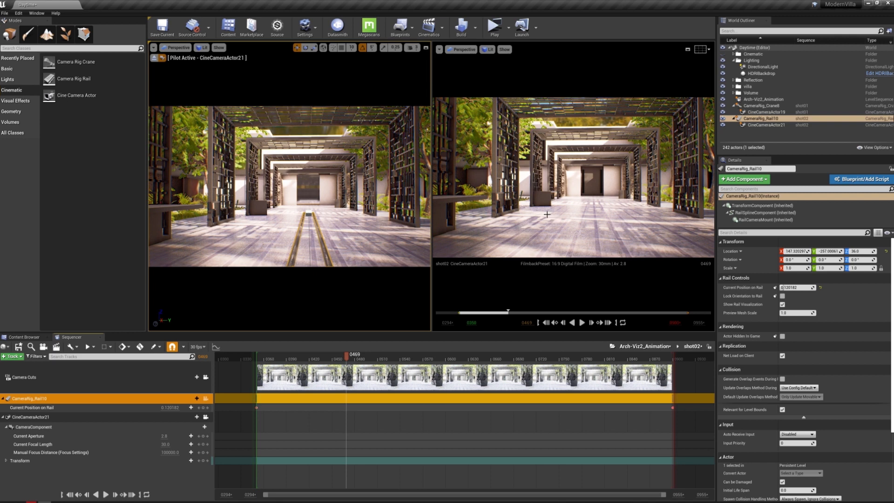
left_click(657, 347)
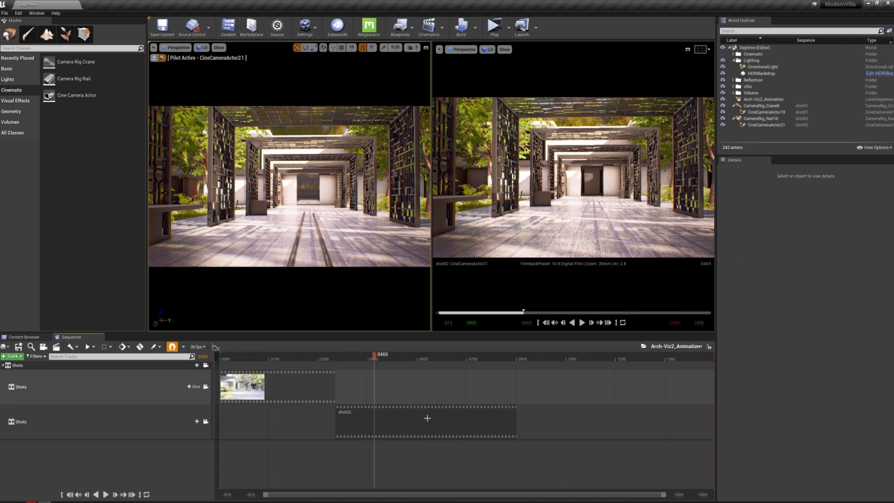
left_click_drag(374, 358, 281, 355)
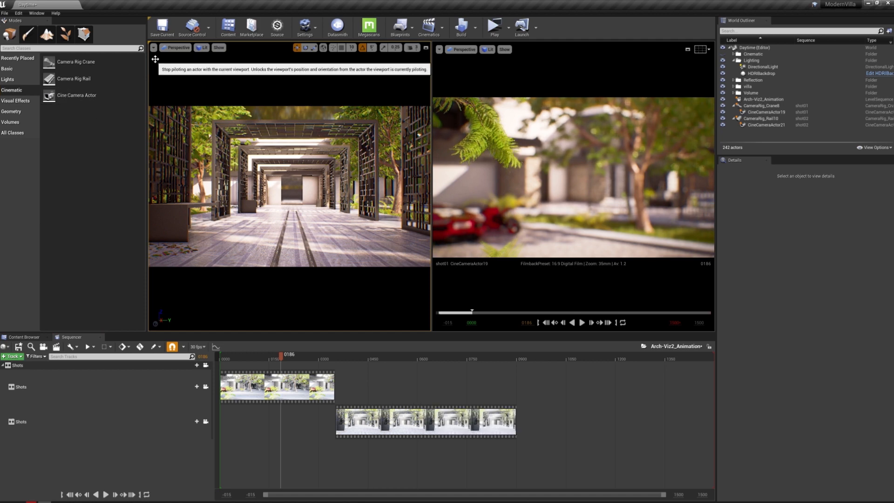
Stop piloting CineCameraActor21 and move the free perspective view to look down on the pergola from above
left_click(155, 60)
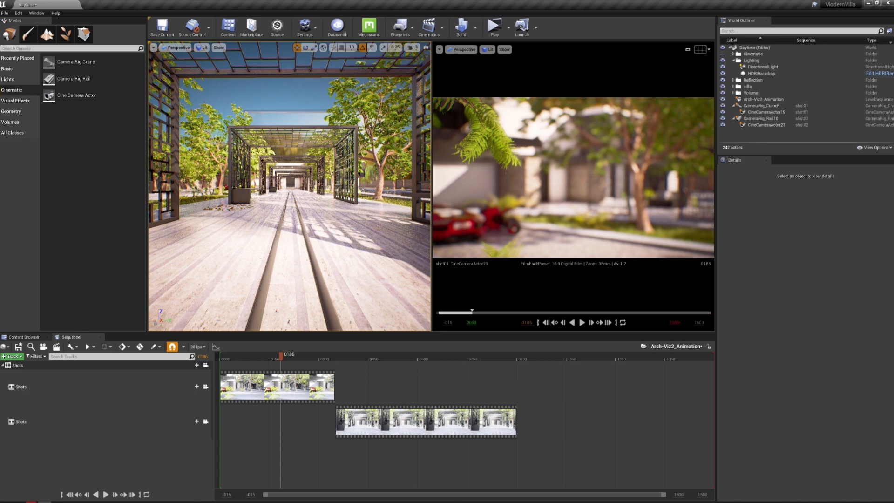
scroll(289, 187, "down", 4)
key("s")
right_click_drag(289, 186, 249, 212)
key("w")
key("w")
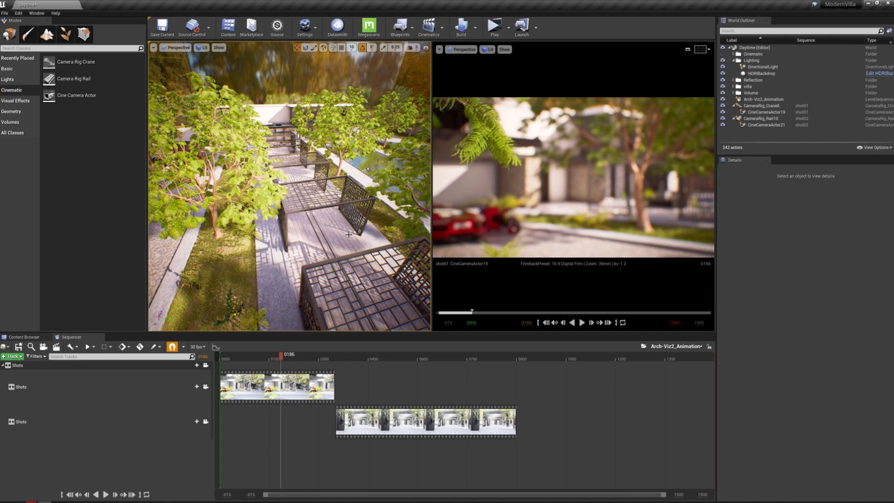
right_click_drag(309, 251, 333, 294)
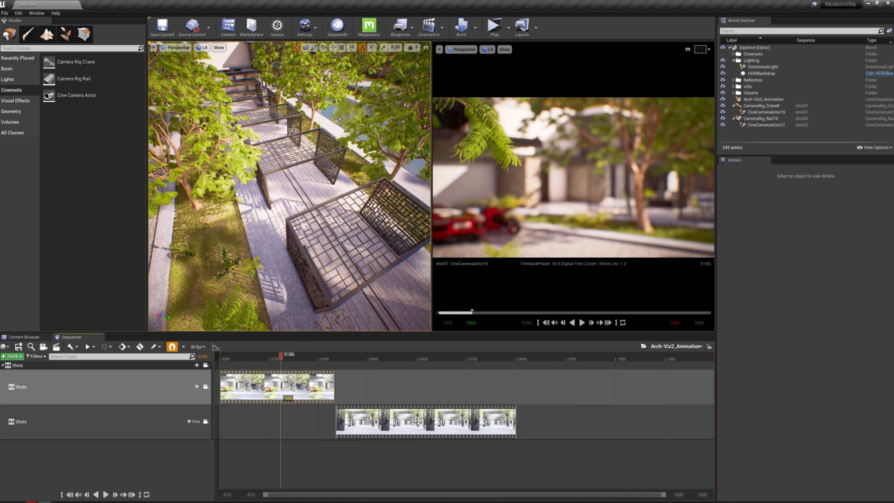
Preview shot02 at frame 654 in the master sequence and select the shot01 clip
left_click(390, 422)
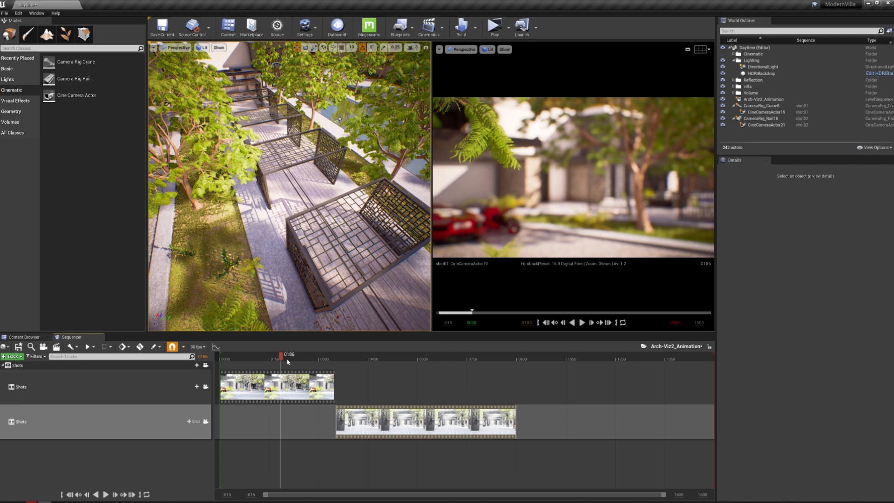
left_click(492, 356)
left_click_drag(494, 359, 437, 359)
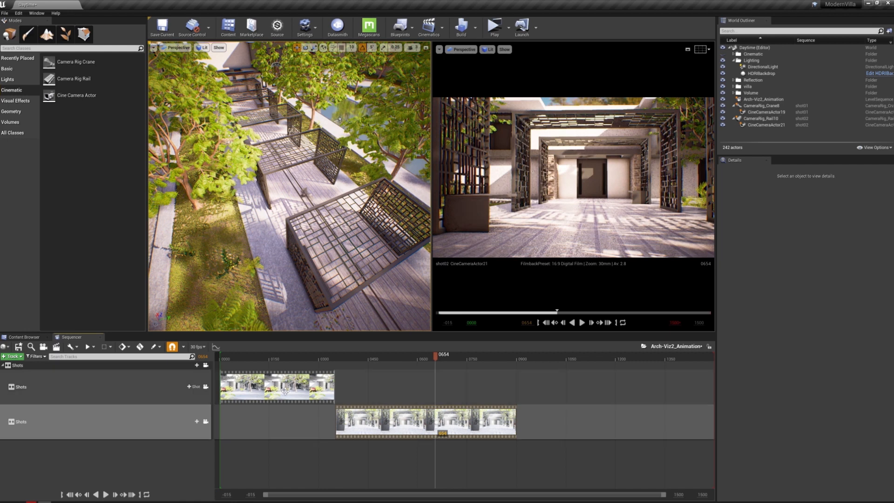
left_click(214, 384)
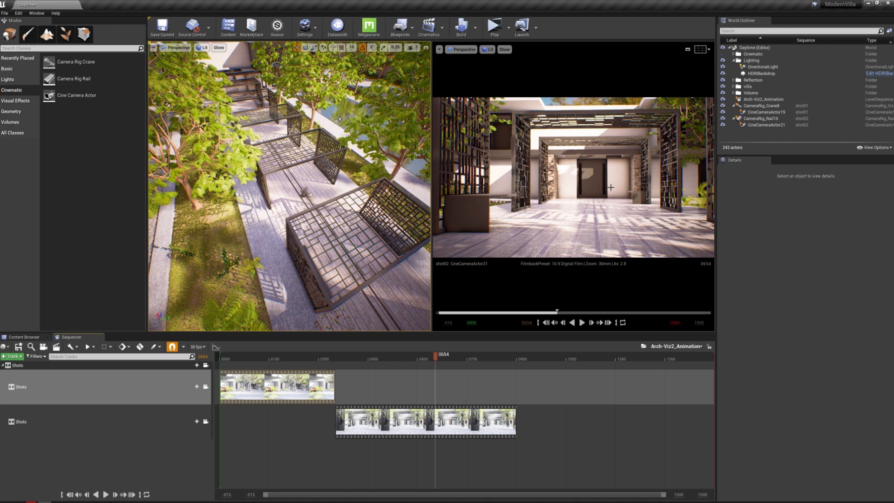
Search the scene actors that can be added to the master sequence for "pos", without adding any
left_click(18, 360)
mouse_move(29, 368)
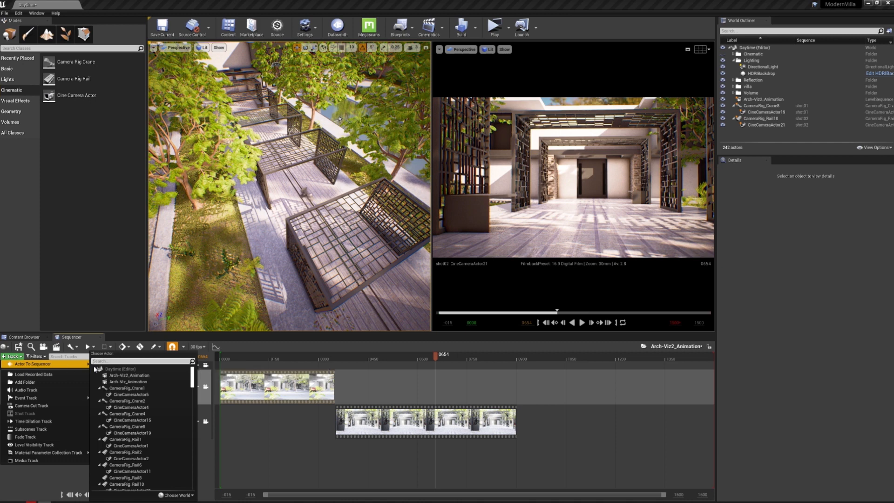
scroll(188, 448, "down", 10)
scroll(187, 449, "up", 12)
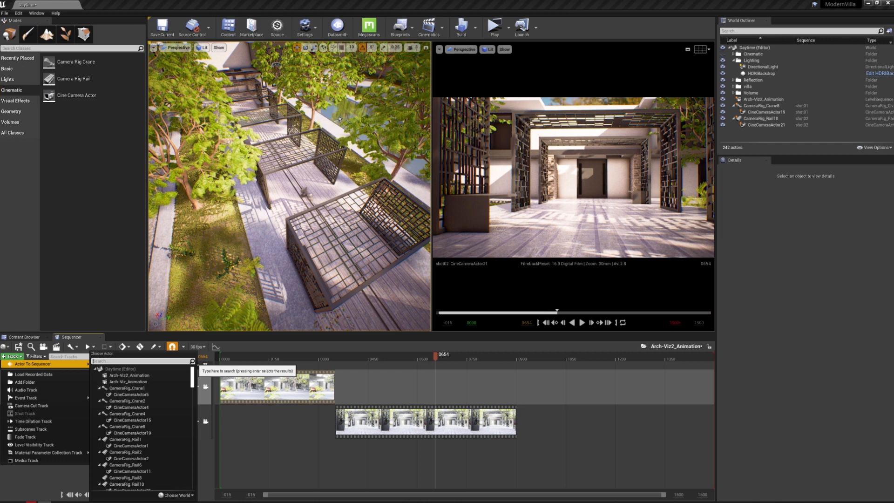
type("pos")
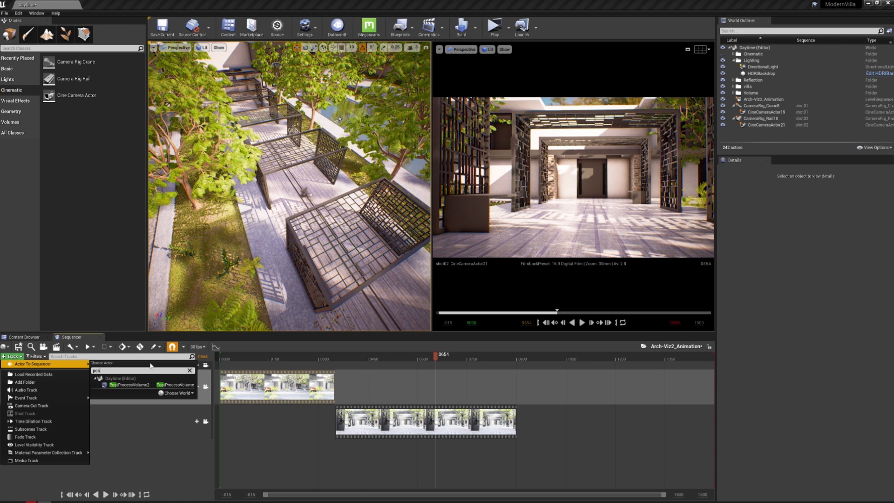
left_click(175, 462)
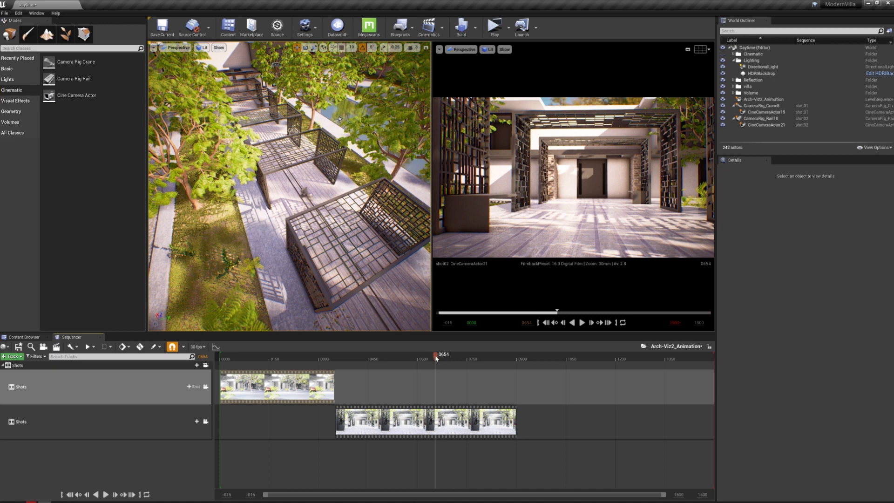
Preview frames 117, 533 and 885 of the master sequence and bring the driveway with the car into the perspective view
left_click(258, 359)
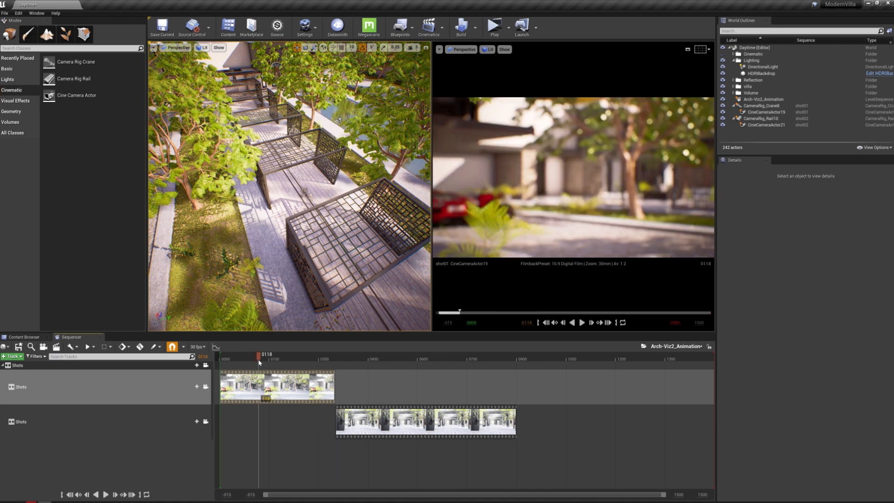
left_click_drag(259, 360, 258, 360)
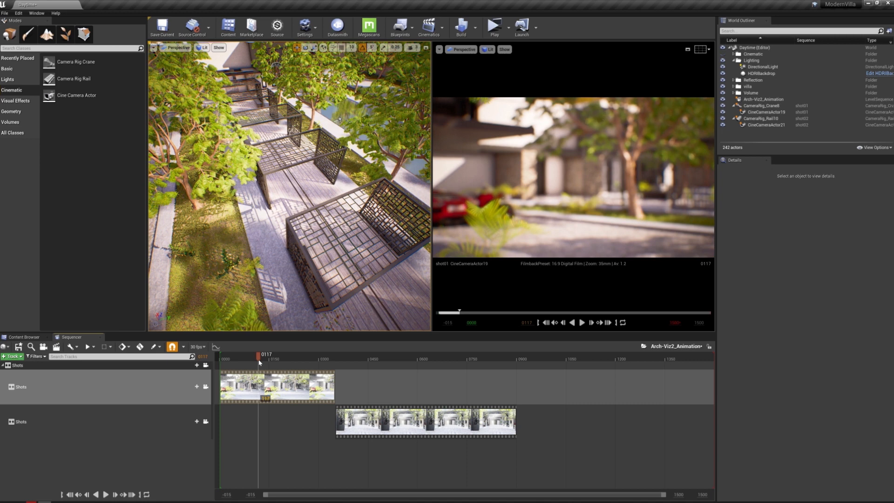
left_click(365, 359)
left_click(395, 361)
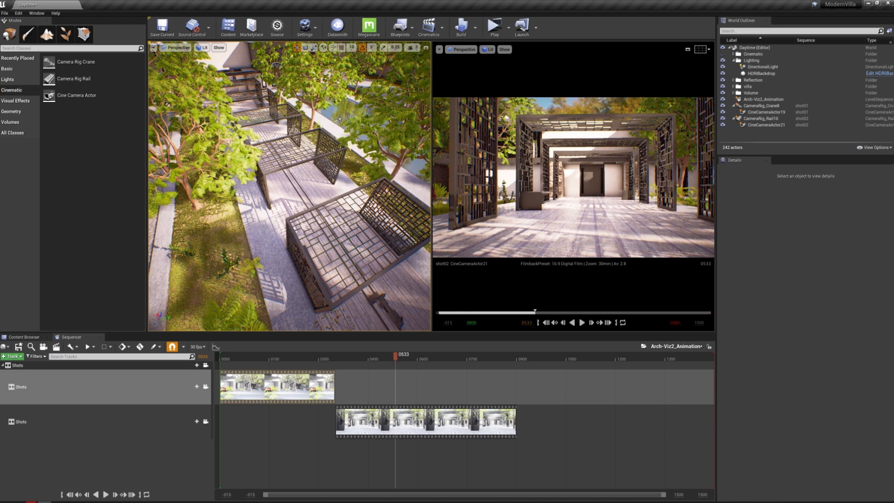
right_click_drag(298, 186, 226, 188)
right_click_drag(290, 186, 325, 128)
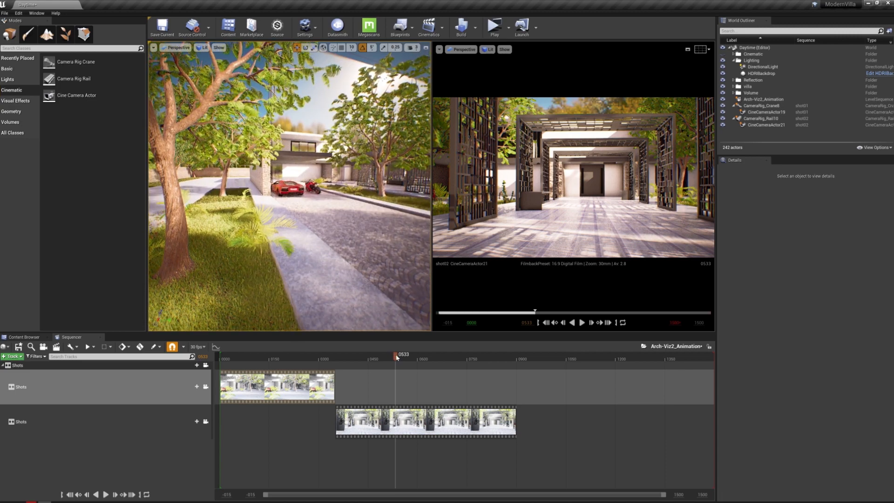
left_click(512, 357)
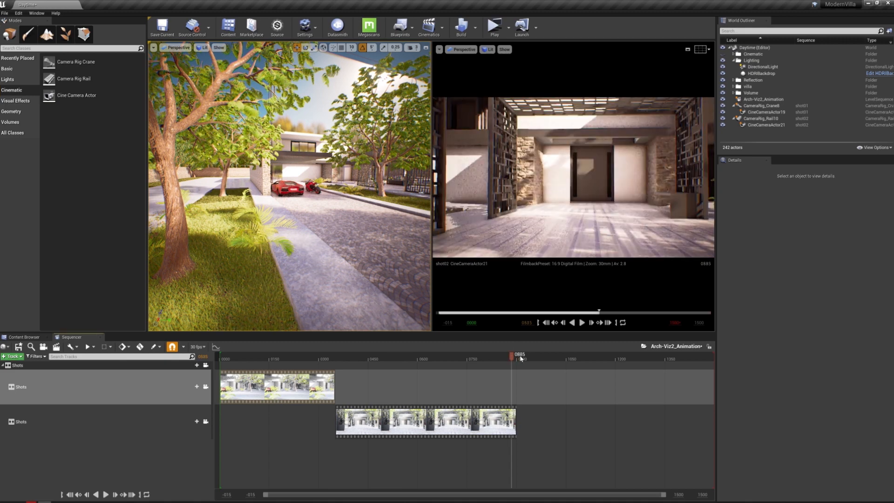
Set the master sequence's view range end to frame 900
left_click(679, 495)
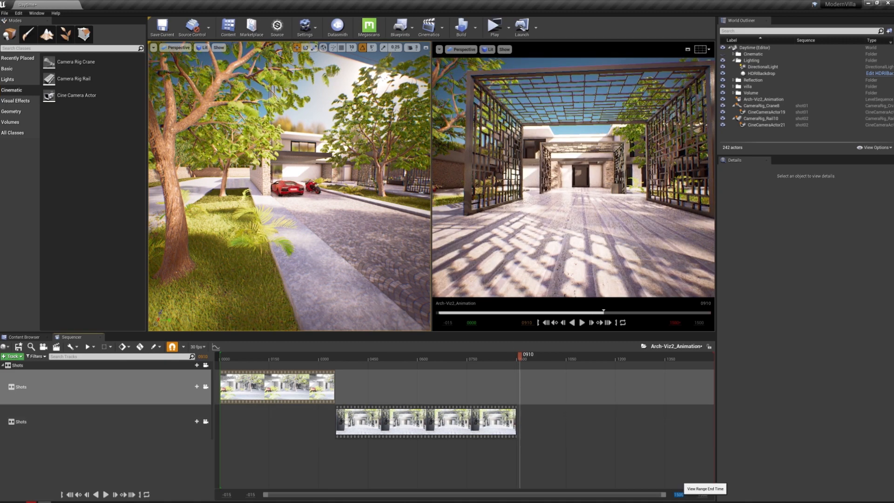
type("900")
key("Return")
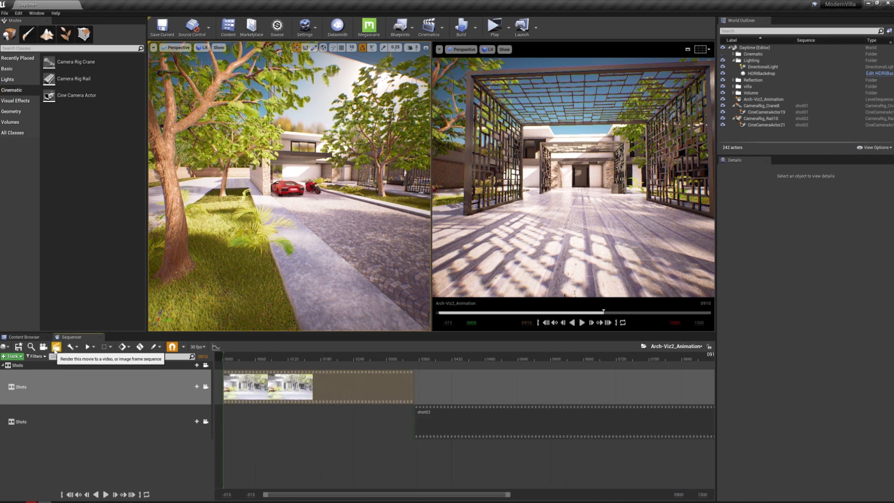
Open the movie render settings, check the custom frame rate options and set the resolution to 1920 x 1080 (16:9)
left_click(56, 348)
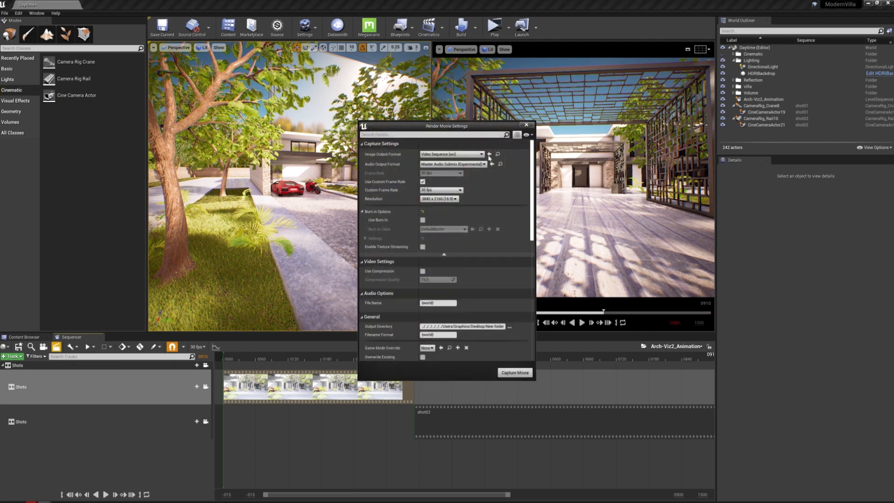
left_click_drag(470, 129, 759, 71)
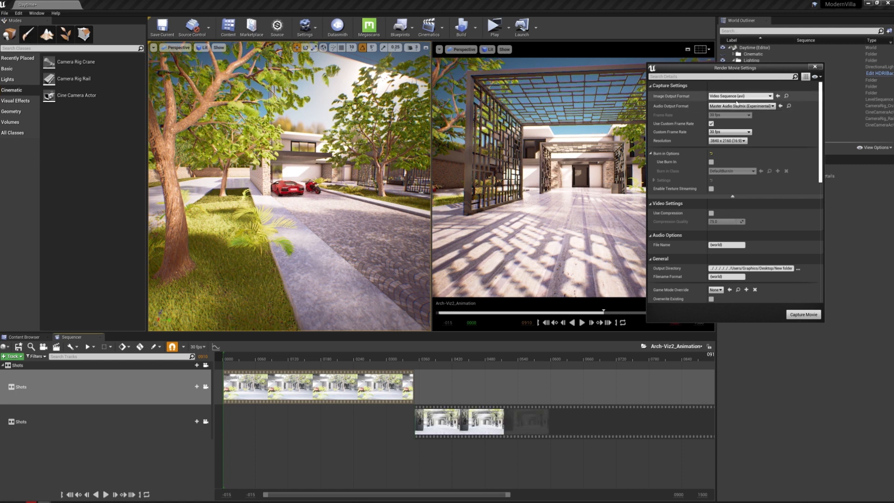
left_click(725, 133)
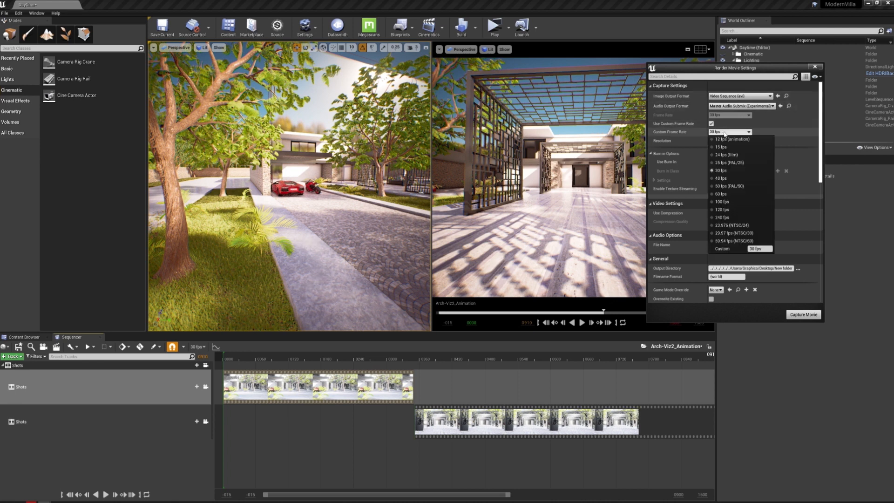
left_click(725, 134)
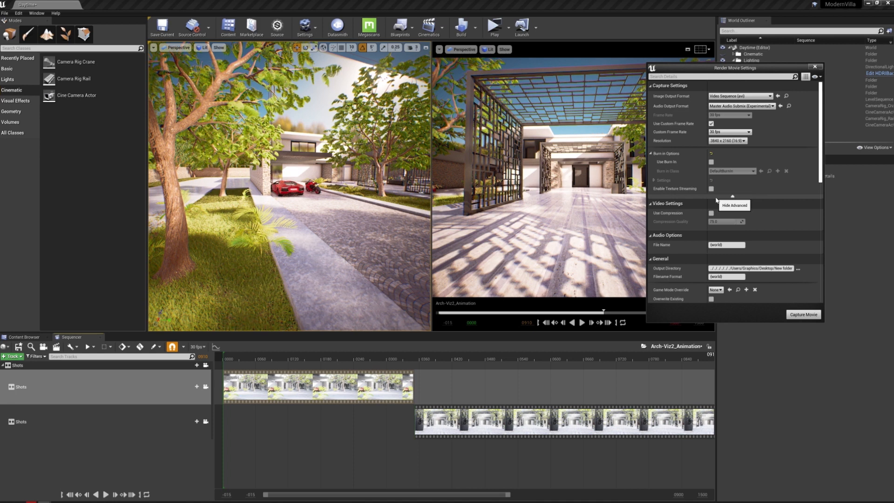
left_click(739, 141)
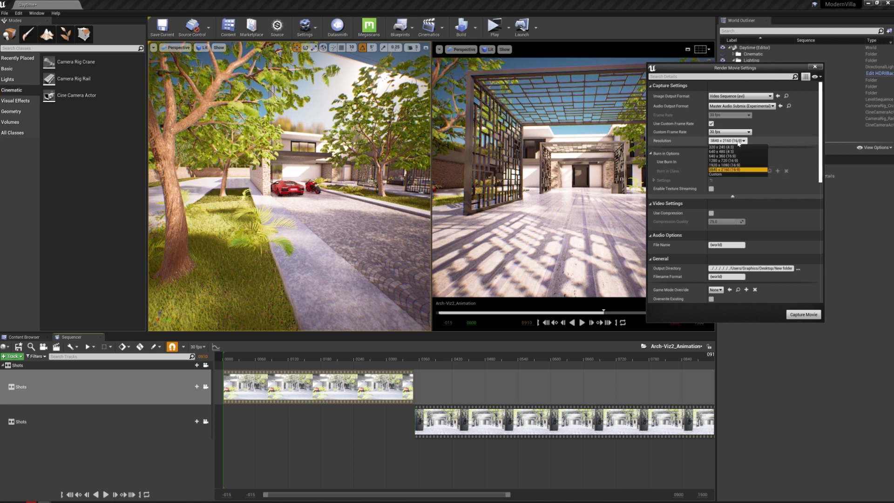
left_click(736, 167)
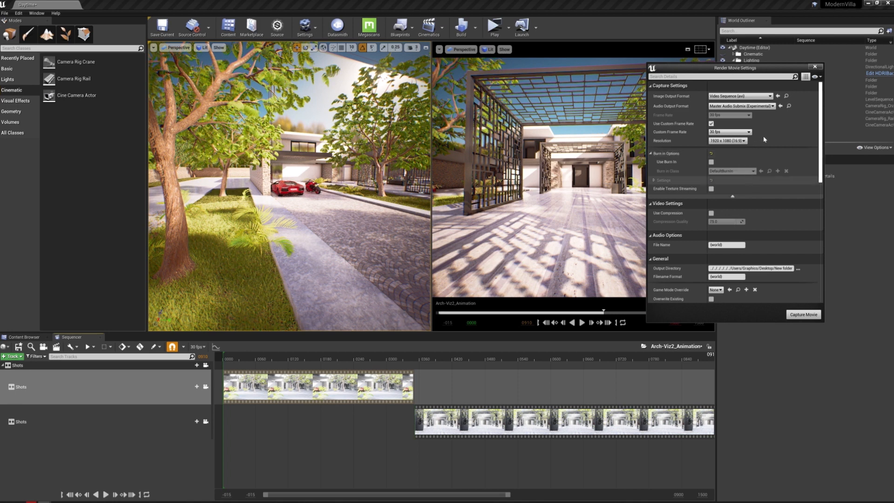
Set the render's image output format to Custom Render Passes and review the list of passes that can be included
left_click(757, 97)
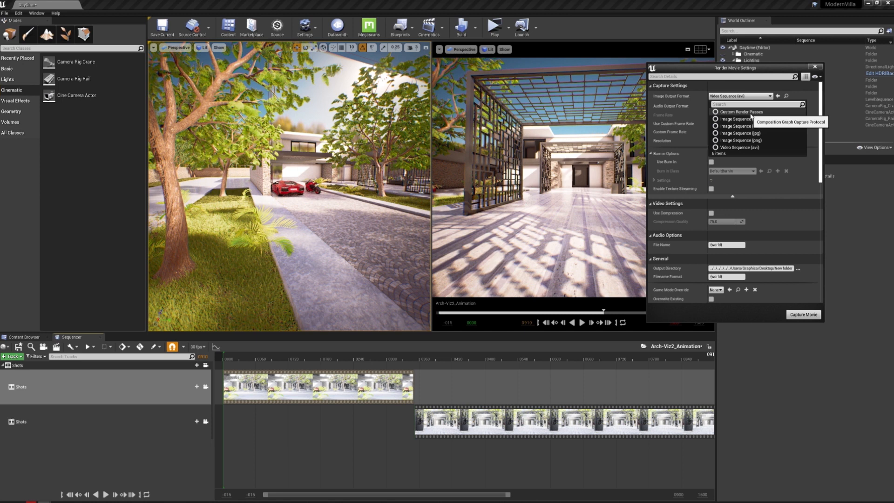
left_click(750, 112)
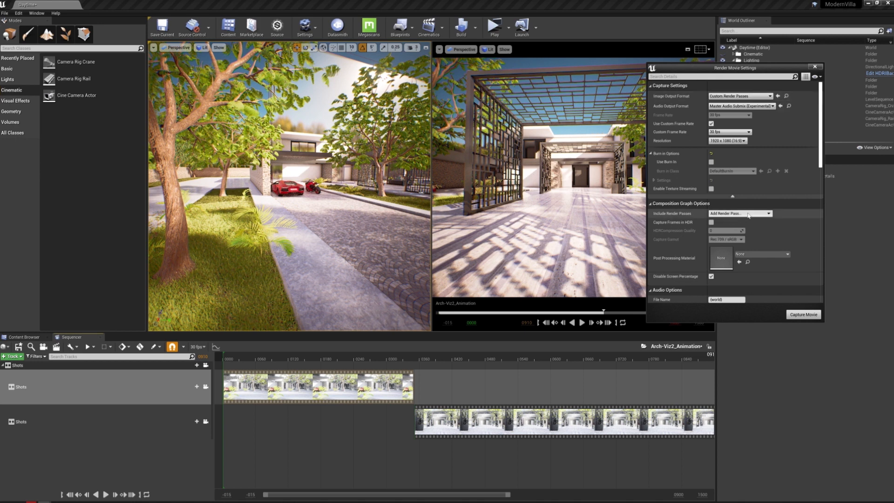
left_click(749, 213)
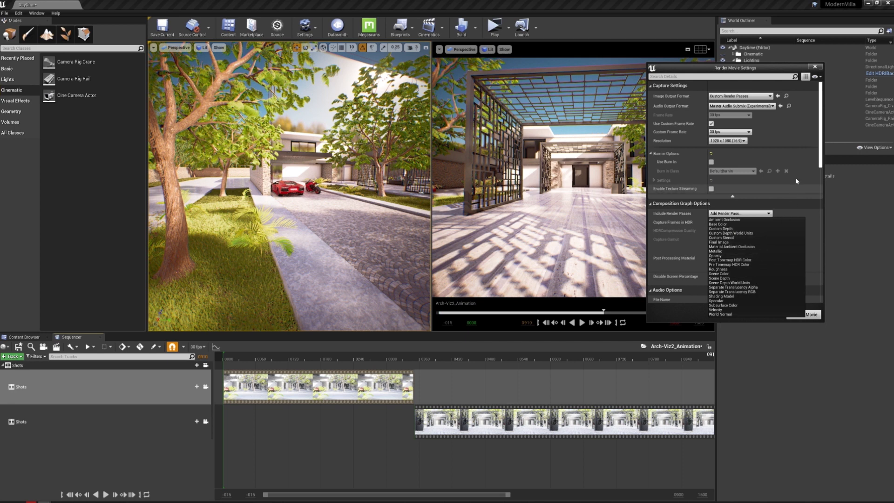
left_click(814, 150)
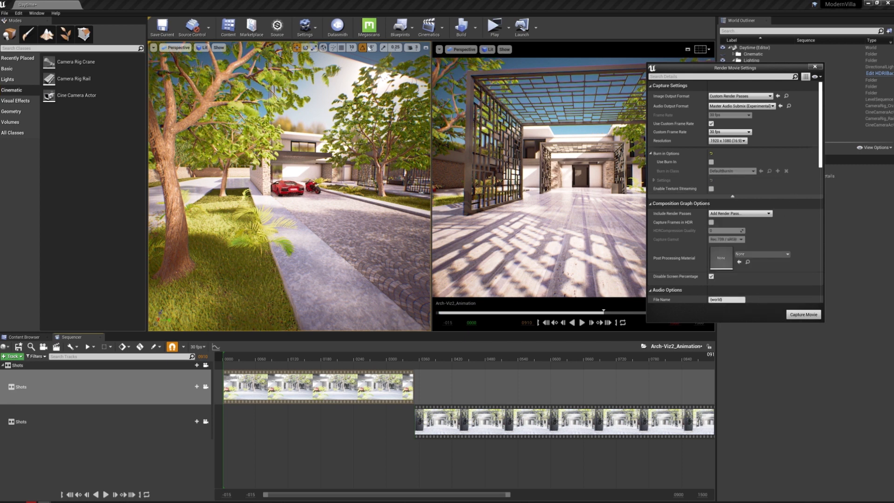
Show the Buffer Visualization Overview in the maximized perspective viewport, then close the render settings and restore the side-by-side viewports
left_click(427, 49)
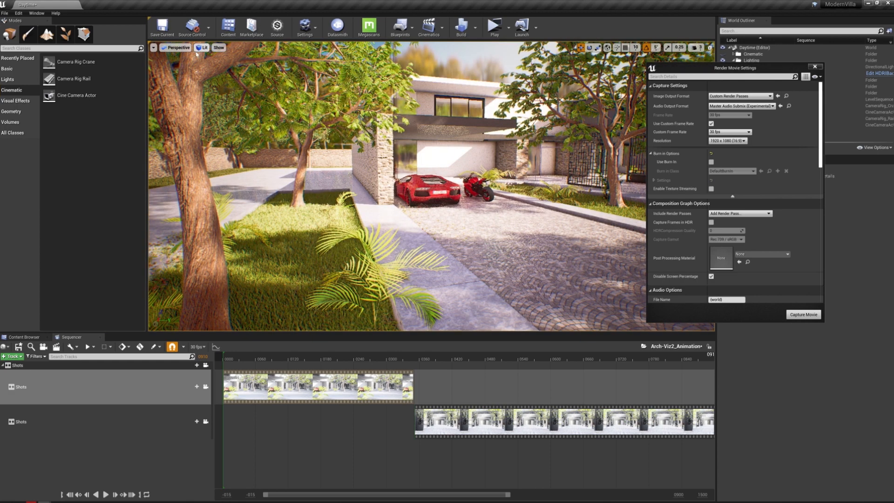
left_click(218, 48)
left_click(203, 47)
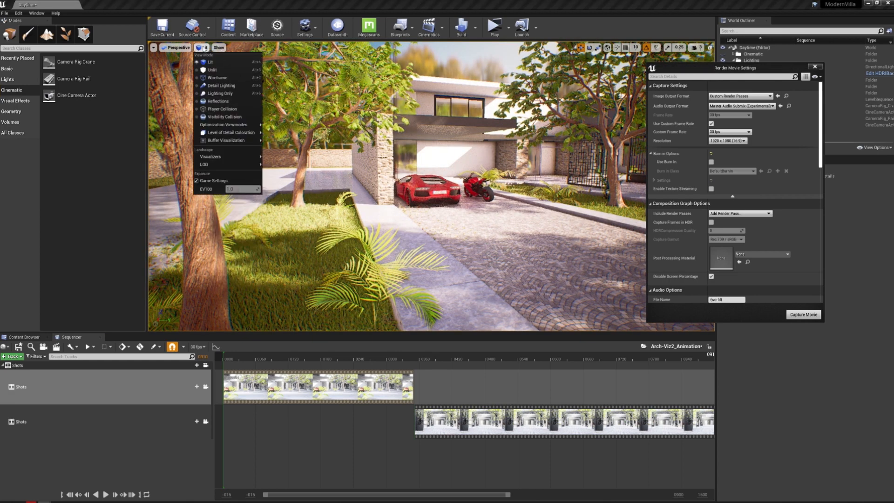
mouse_move(230, 143)
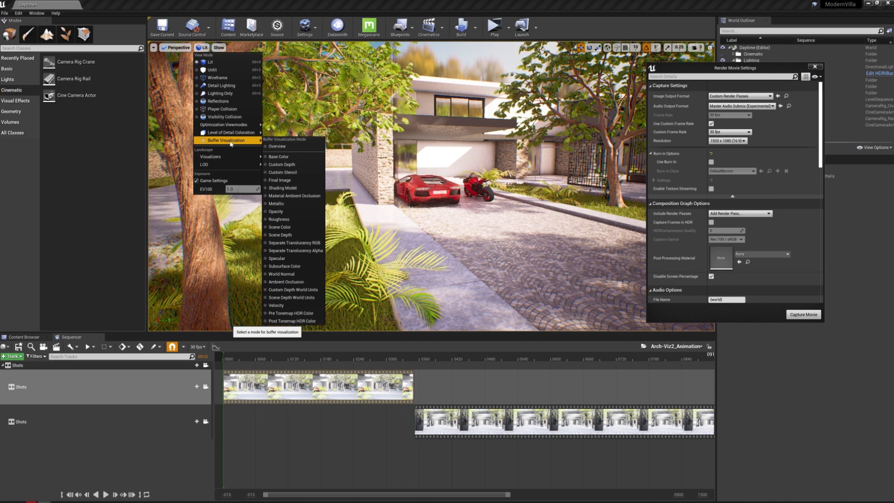
left_click(277, 146)
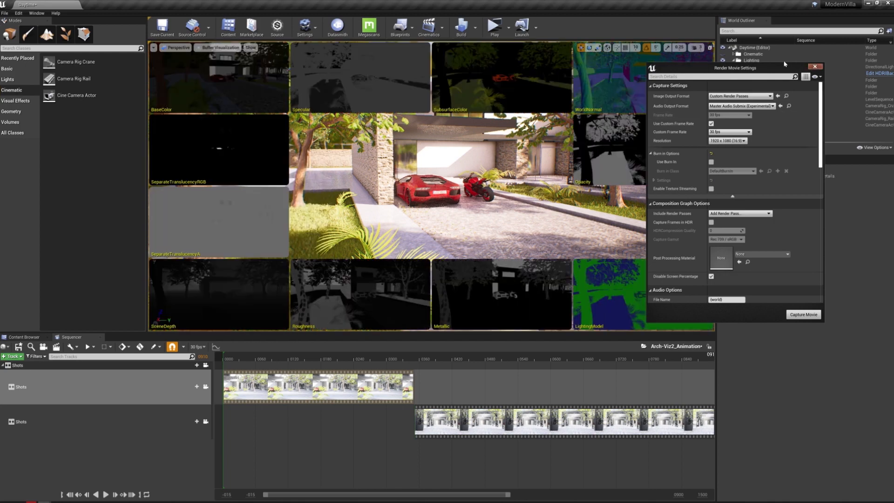
left_click(707, 46)
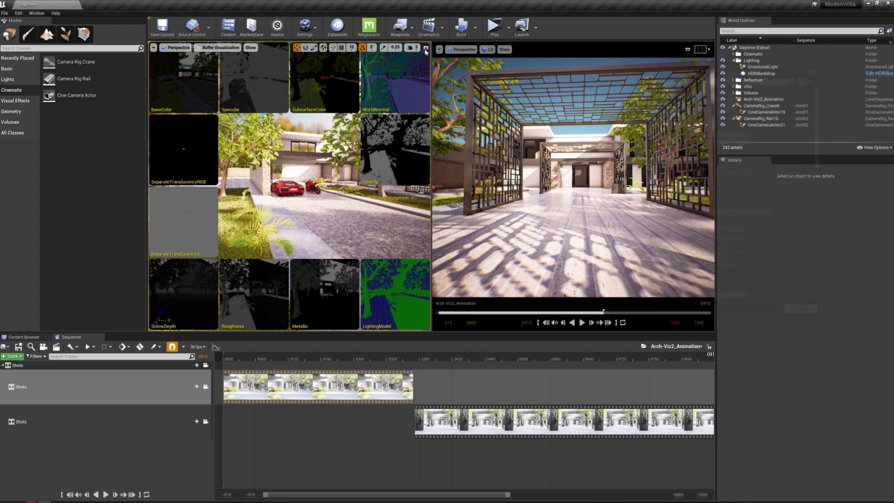
Maximize the perspective viewport to inspect the buffer visualization overview full screen, then return its view mode to Lit
left_click(426, 48)
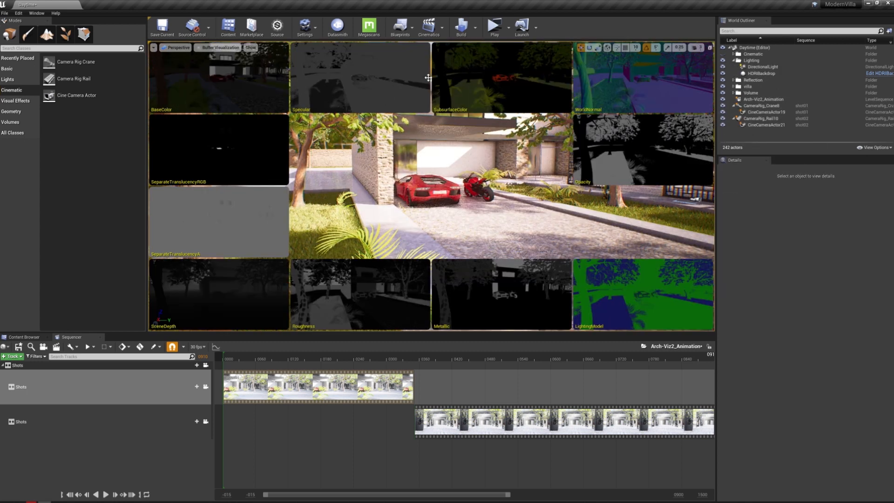
key("F11")
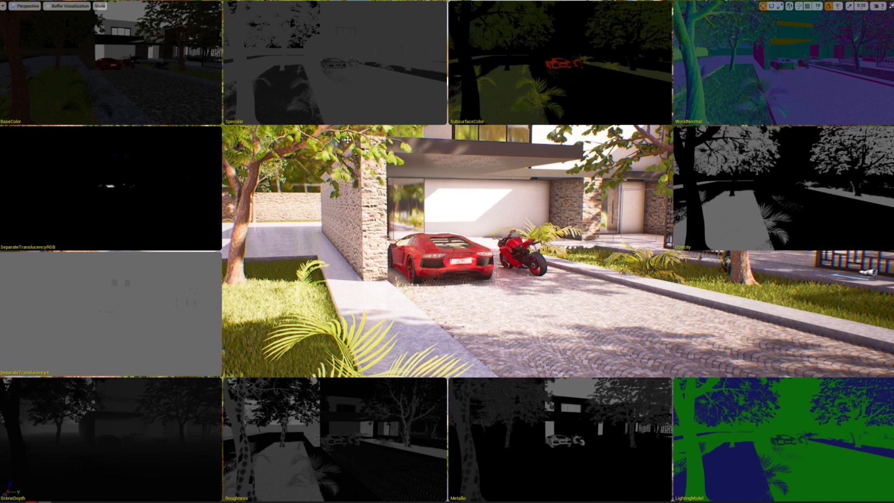
key("F11")
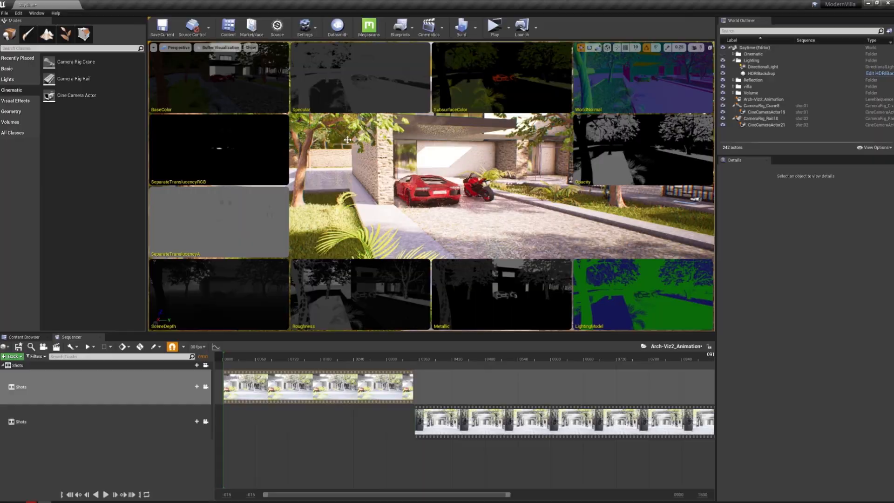
left_click(229, 48)
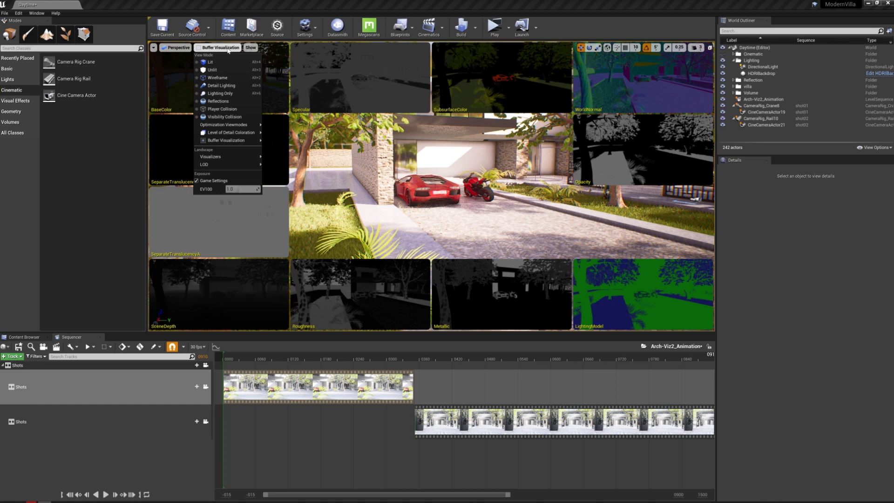
left_click(227, 62)
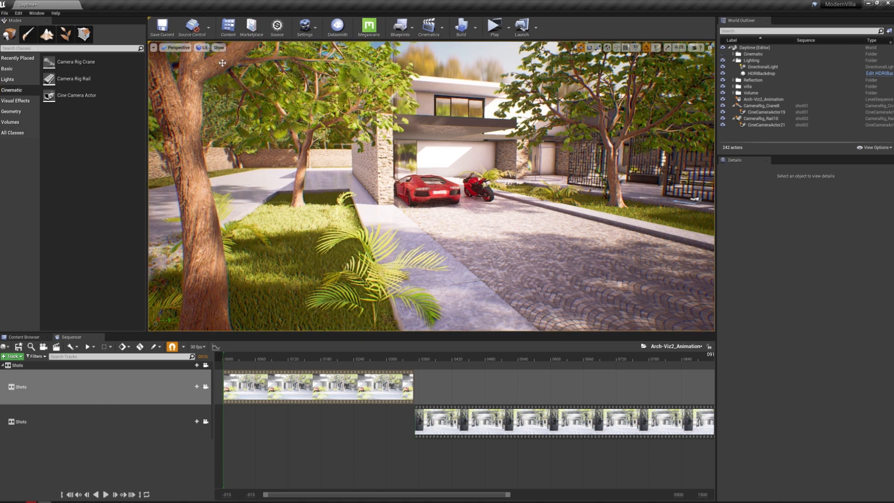
Examine the villa's front exterior from the driveway, including the garage, parked vehicles and surrounding trees
key("s")
right_click_drag(478, 189, 524, 194)
key("w")
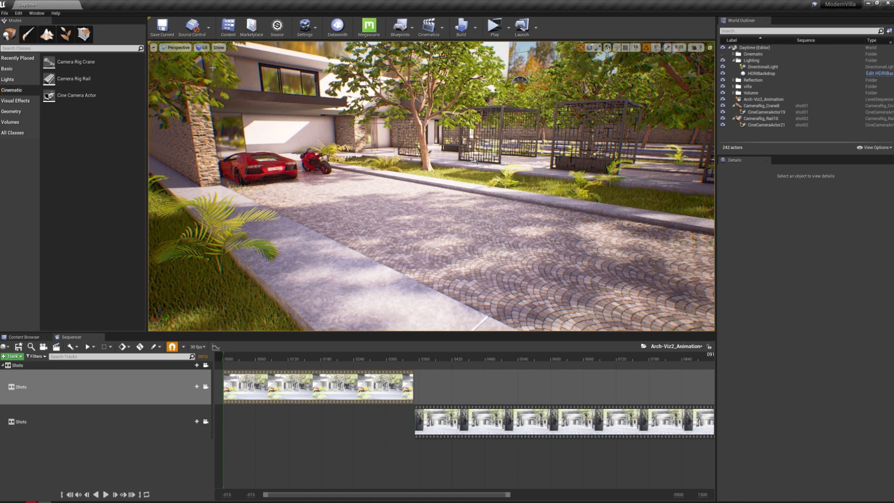
right_click_drag(405, 184, 375, 165)
key("d")
key("s")
key("s")
key("s")
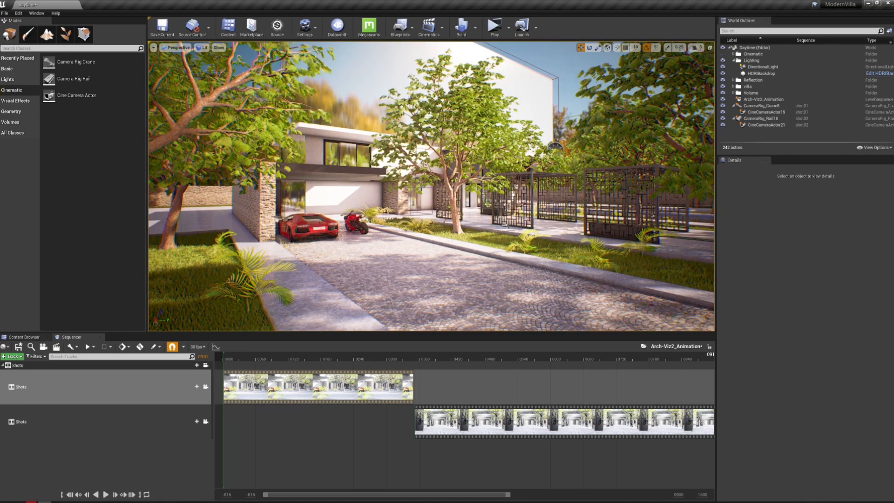
right_click_drag(444, 222, 464, 208)
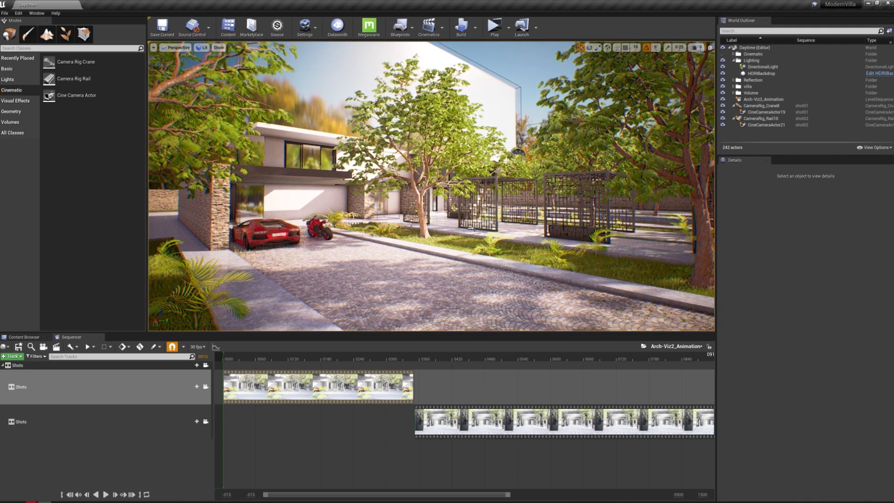
right_click_drag(464, 209, 456, 206)
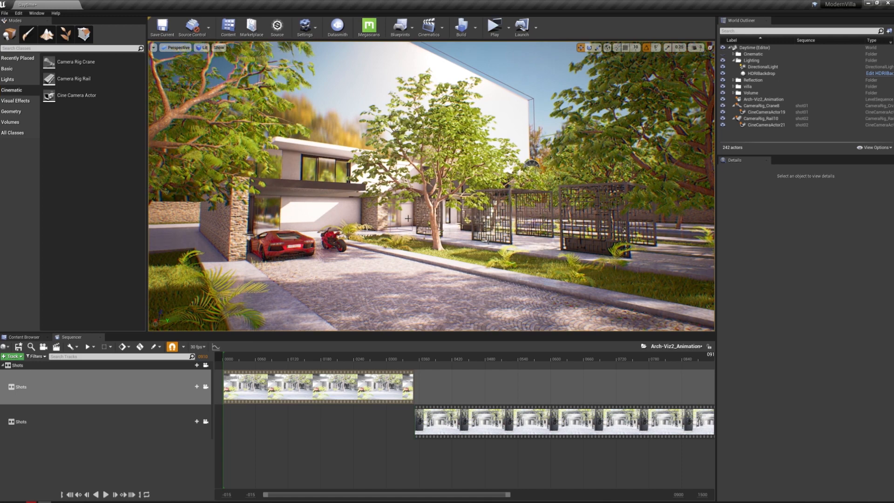
right_click_drag(456, 207, 465, 207)
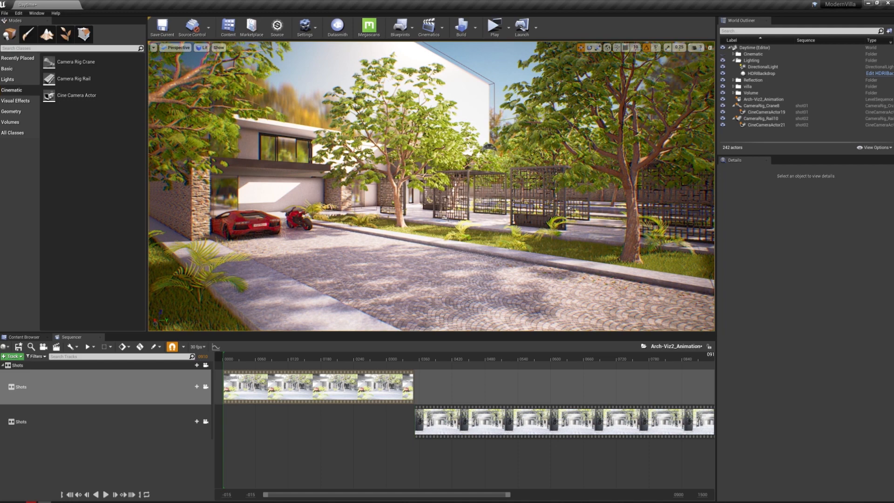
right_click_drag(466, 206, 459, 202)
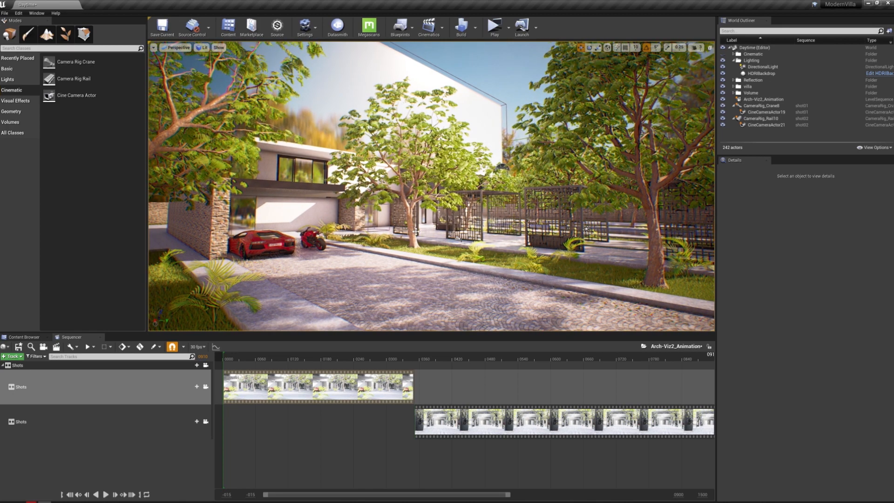
right_click_drag(460, 202, 460, 207)
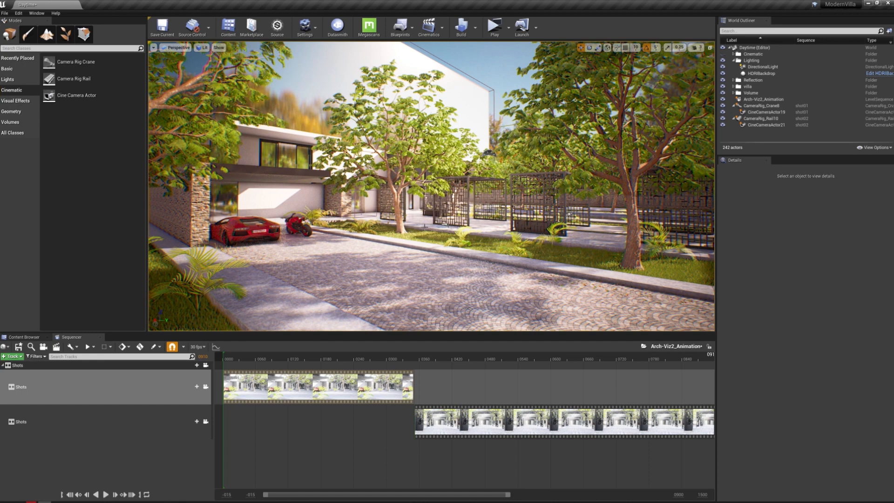
right_click_drag(448, 196, 453, 208)
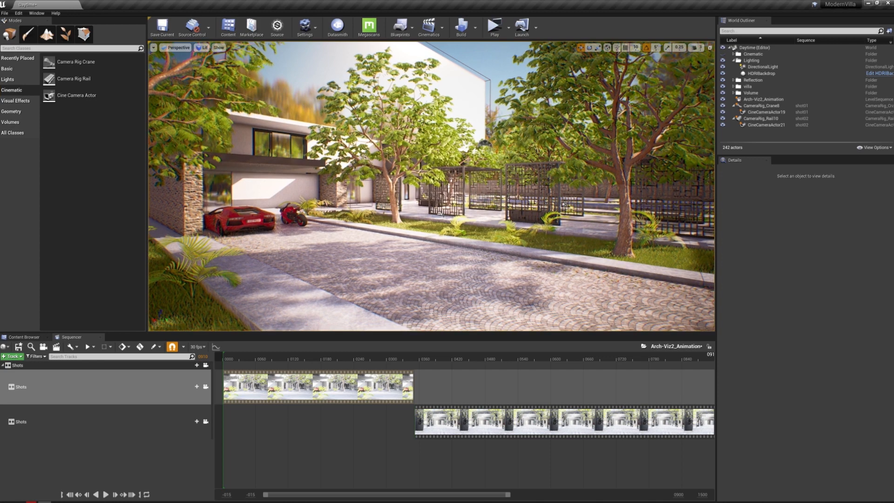
middle_click_drag(428, 231, 431, 236)
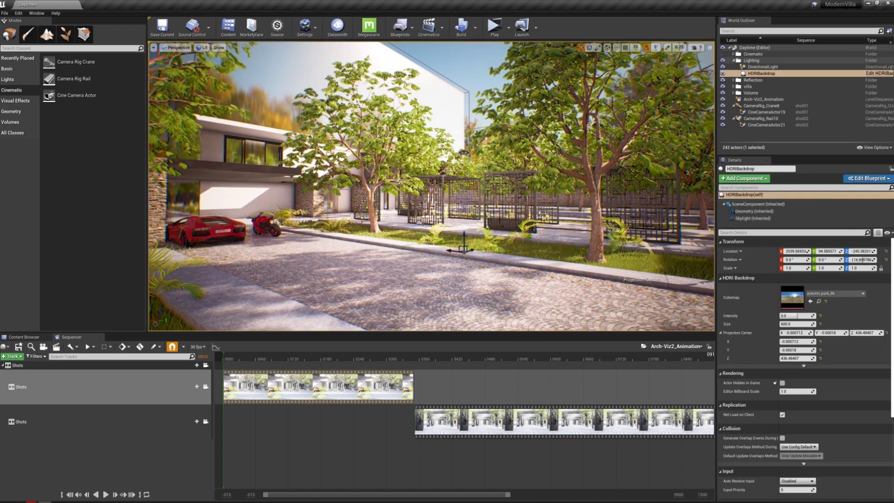
mouse_move(432, 186)
right_mouse_down()
mouse_move(413, 188)
mouse_move(439, 194)
mouse_move(440, 176)
right_mouse_up()
key("s")
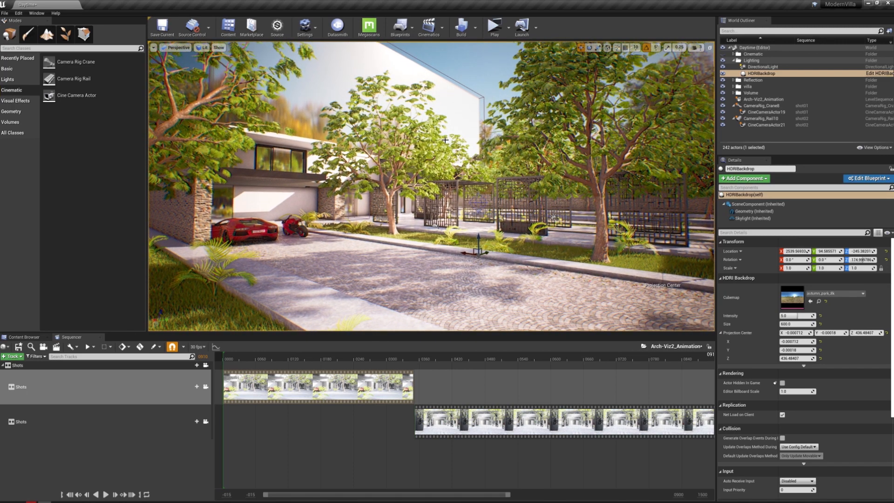
mouse_move(440, 176)
right_mouse_down()
mouse_move(451, 177)
mouse_move(443, 171)
right_mouse_up()
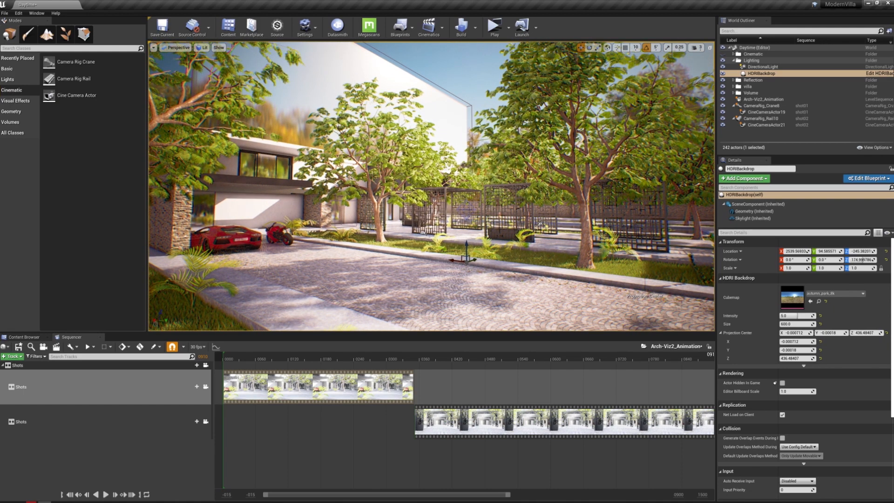
right_click_drag(443, 171, 449, 175)
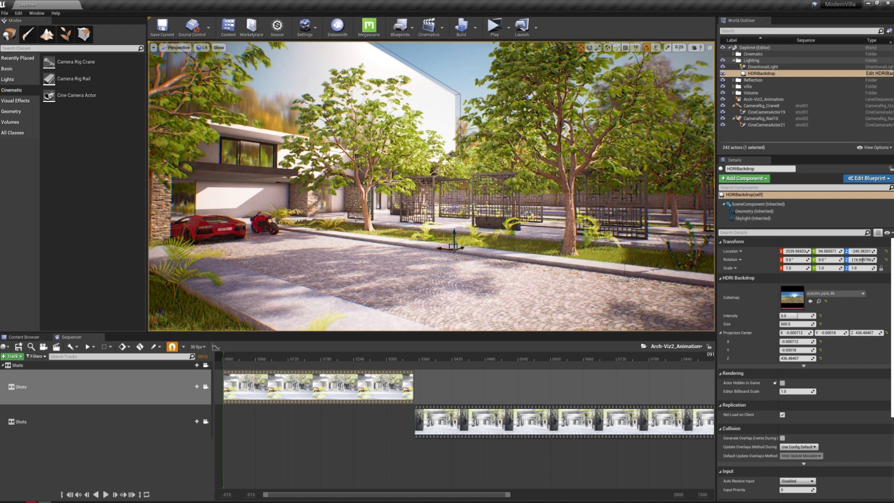
Examine the lattice pergola walkway and the planted lawn strip beside the driveway
key("d")
right_click_drag(449, 175, 429, 176)
key("s")
key("w")
key("d")
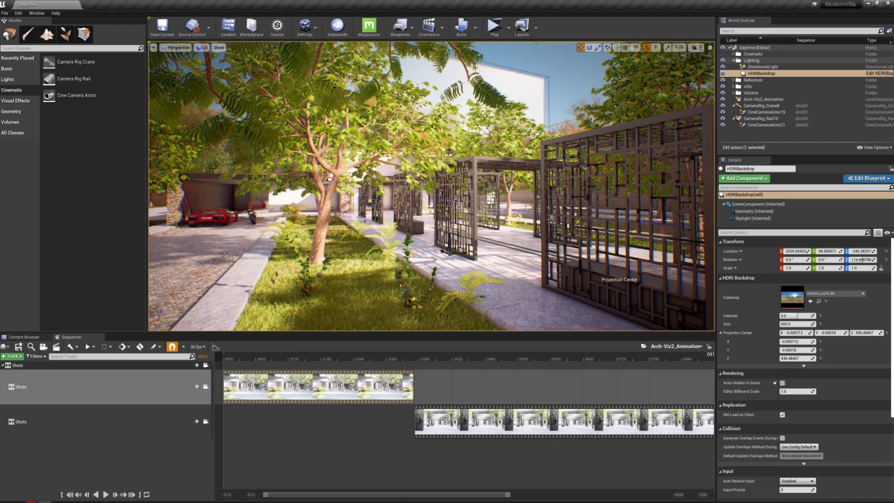
right_click_drag(429, 175, 393, 171)
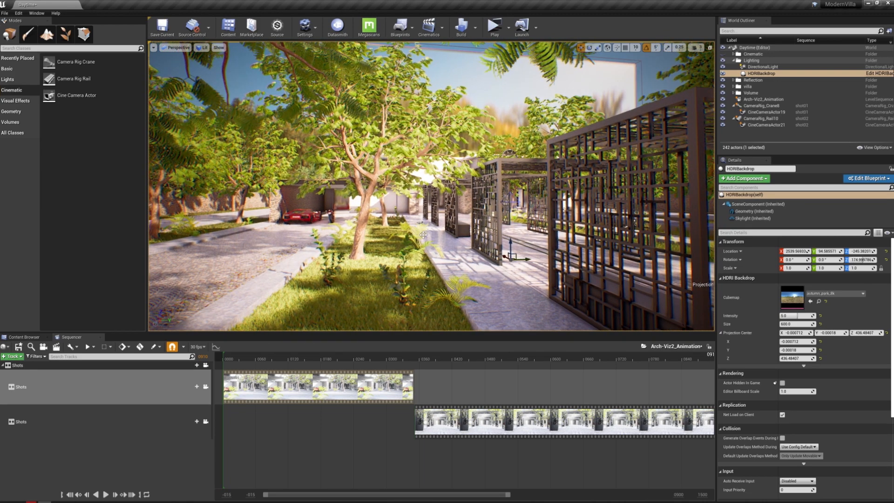
right_click_drag(394, 182, 457, 203)
key("a")
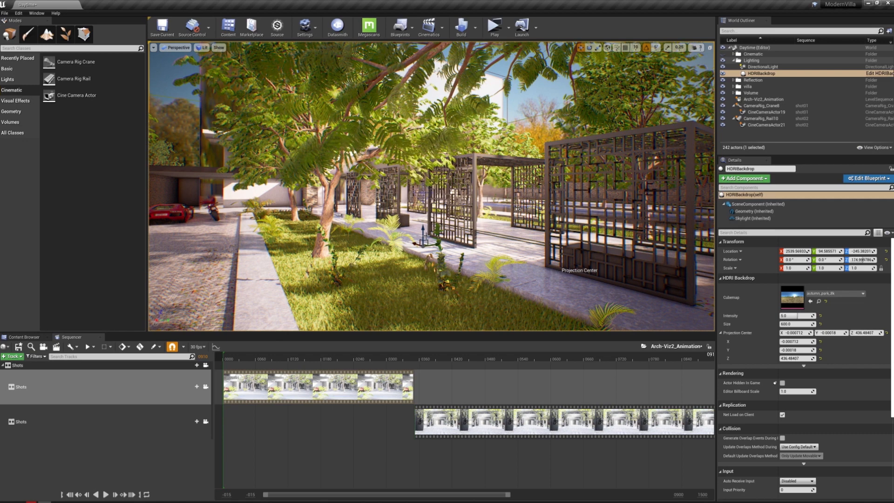
mouse_move(458, 203)
right_mouse_down()
mouse_move(449, 204)
mouse_move(455, 216)
right_mouse_up()
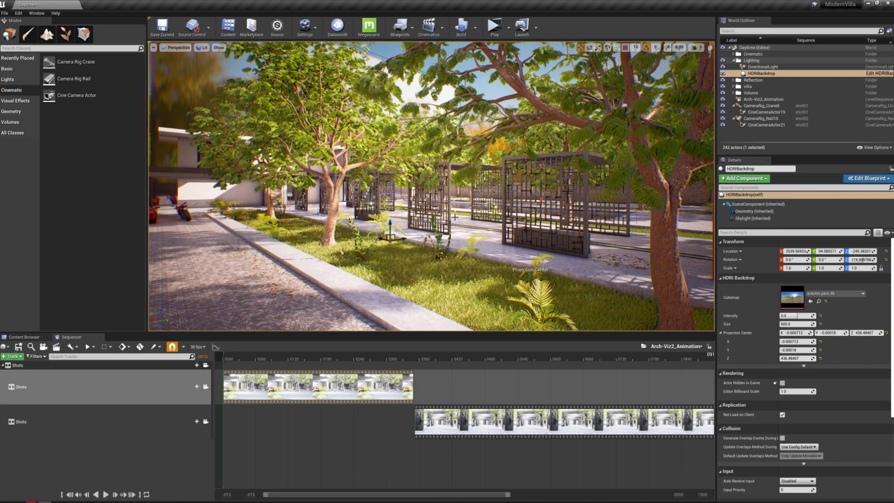